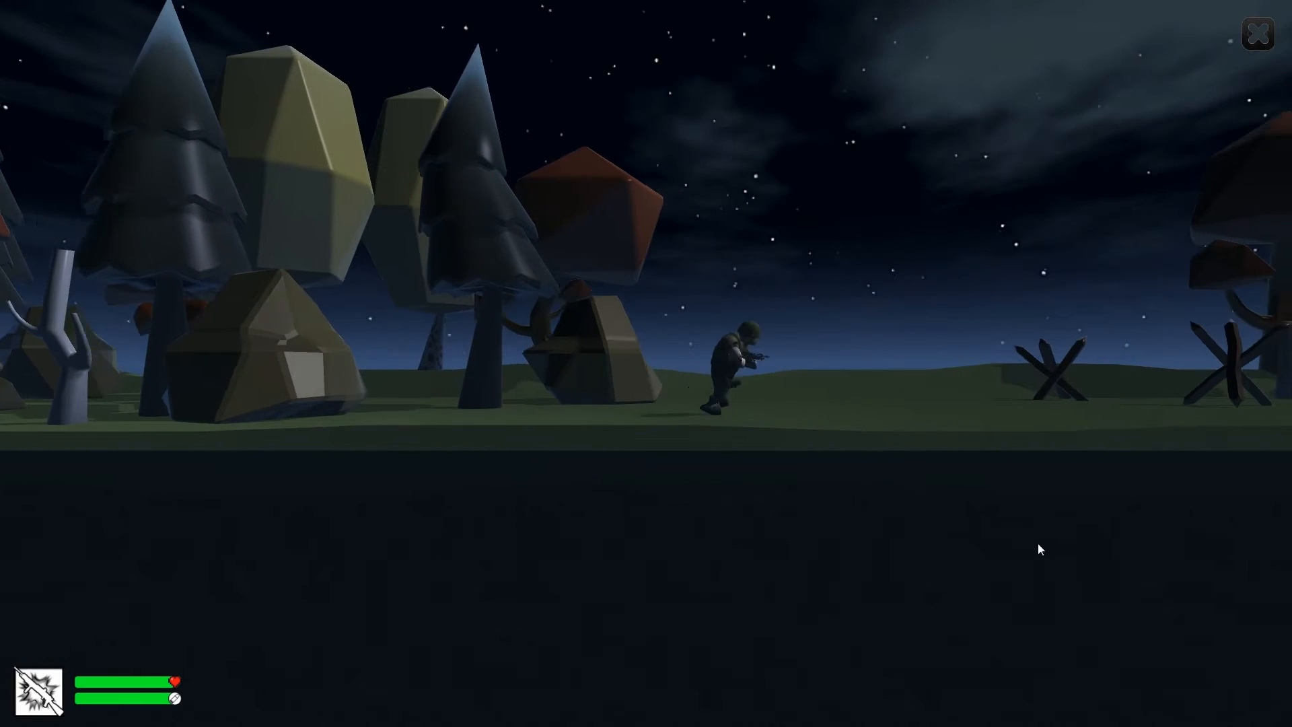
pyautogui.press('space')
pyautogui.press('d')
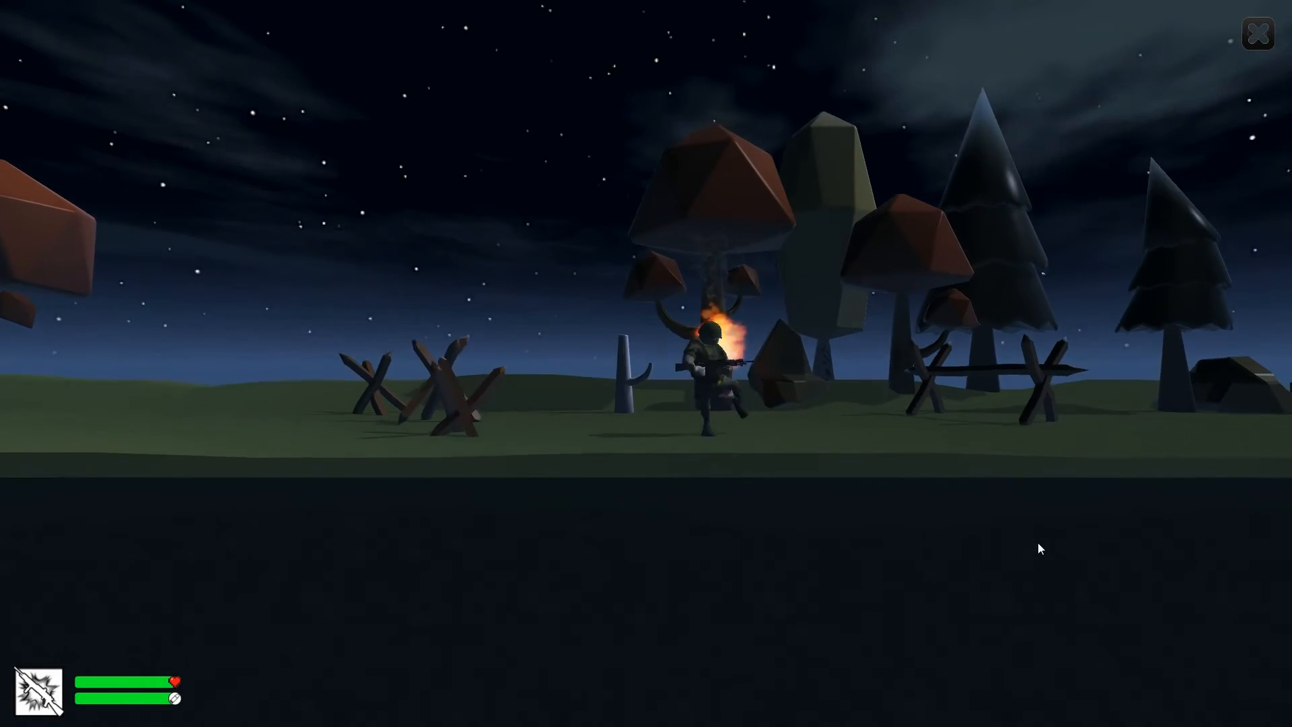
pyautogui.click(1037, 542)
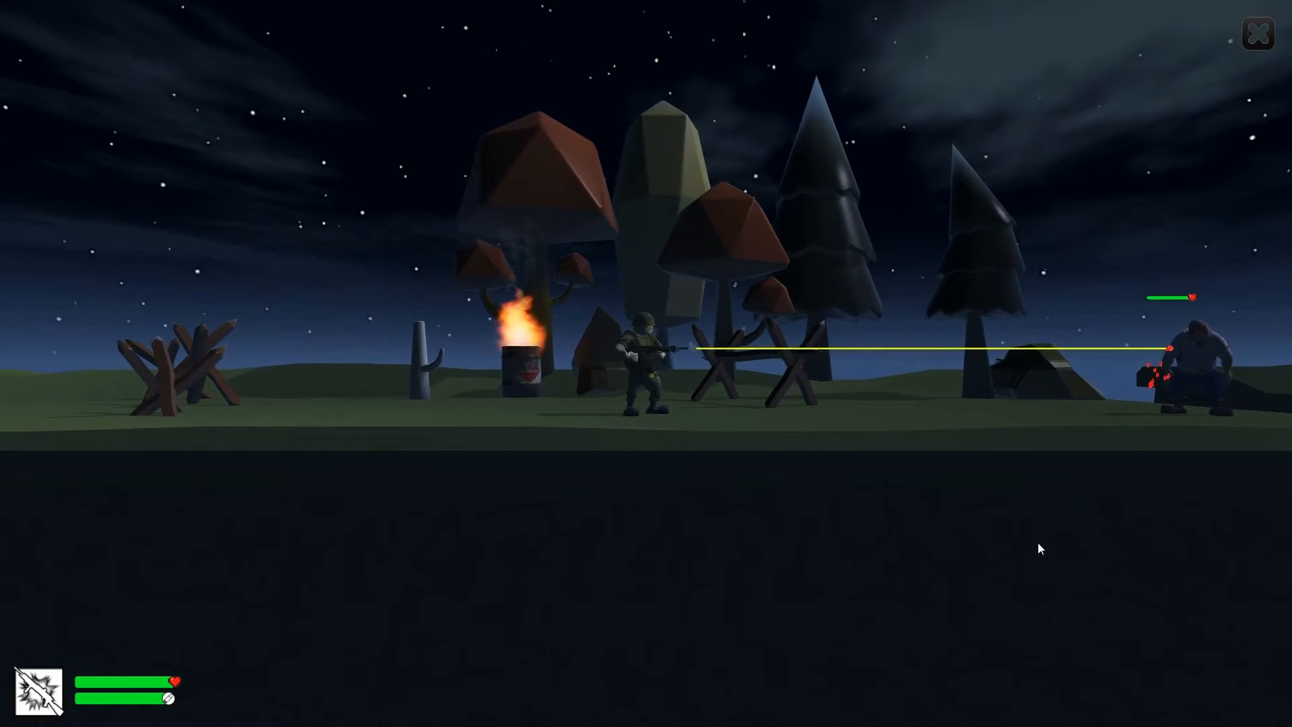
pyautogui.press('d')
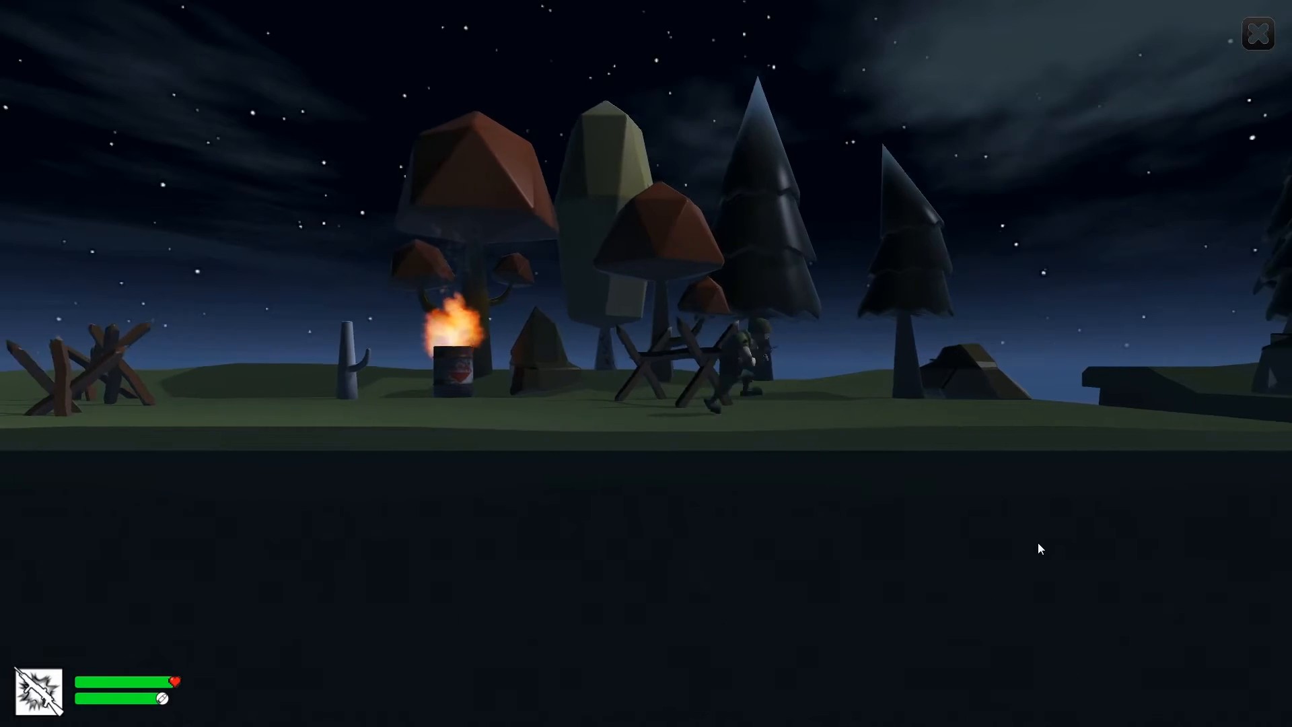
pyautogui.press('space')
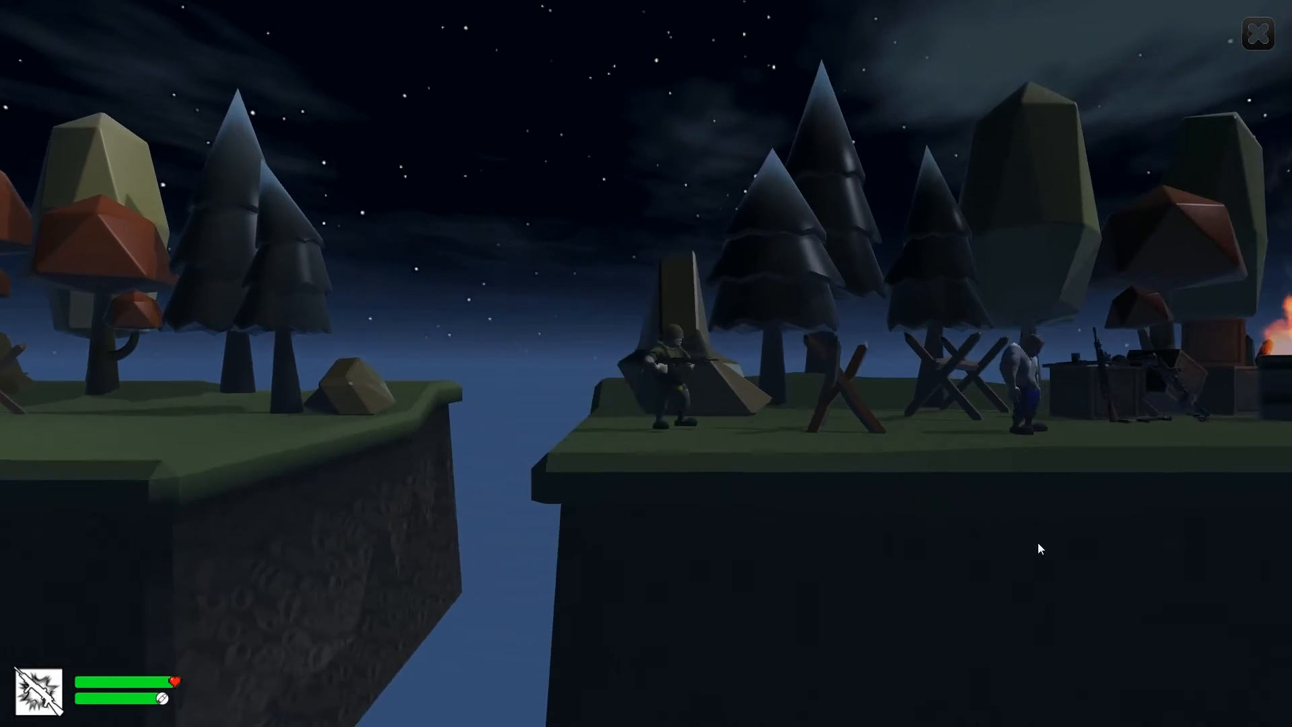
pyautogui.press('a')
pyautogui.press('d')
pyautogui.press('space')
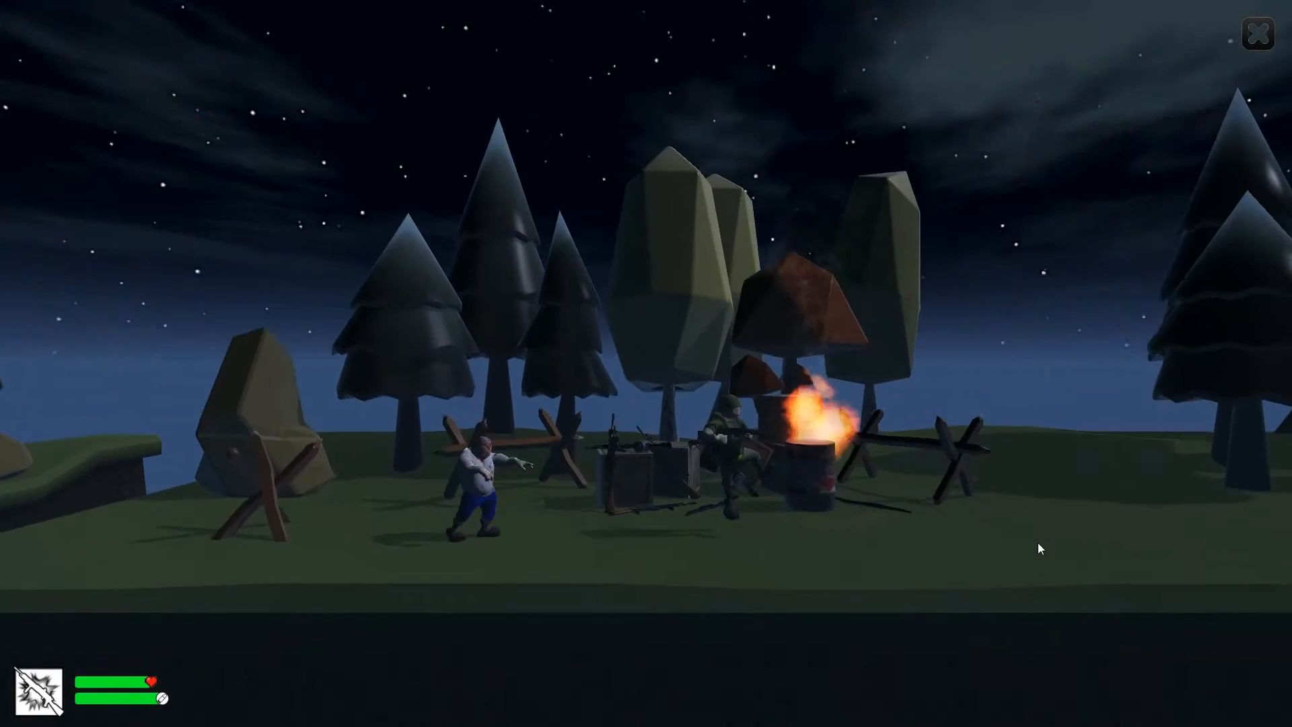
pyautogui.press('a')
pyautogui.click(1038, 542)
pyautogui.click(1038, 543)
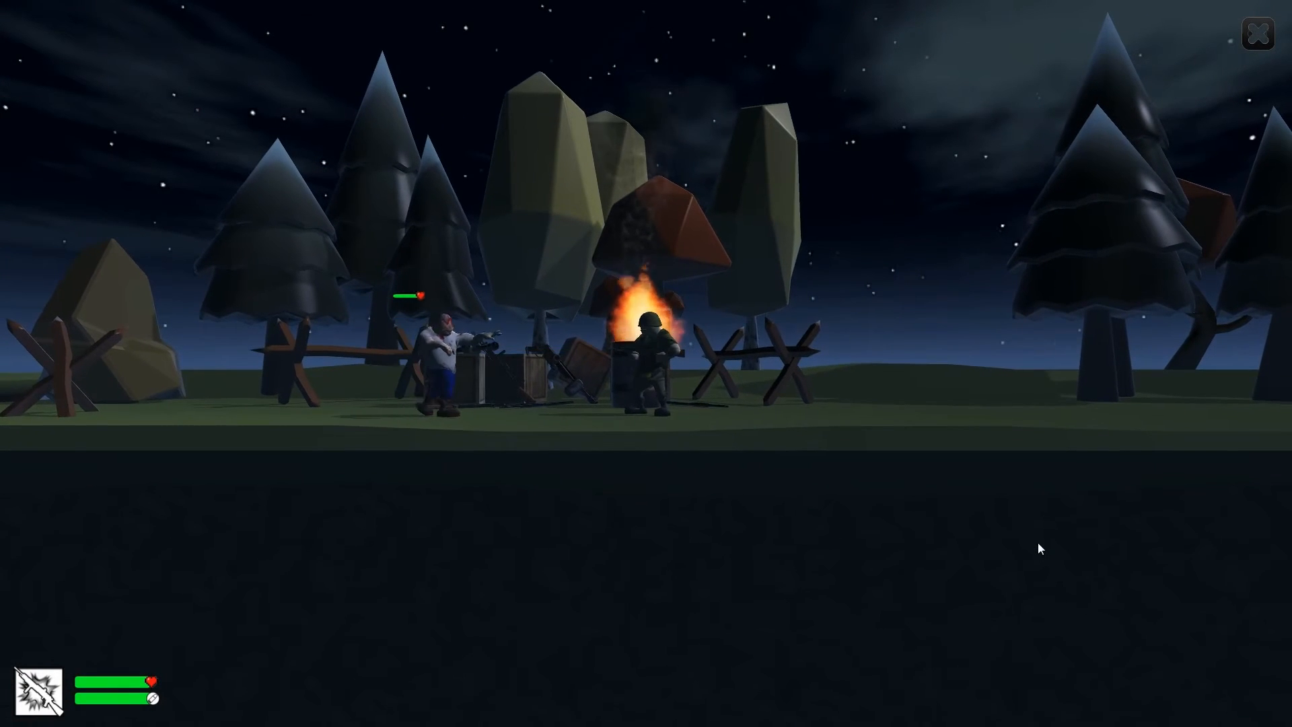
pyautogui.click(1038, 542)
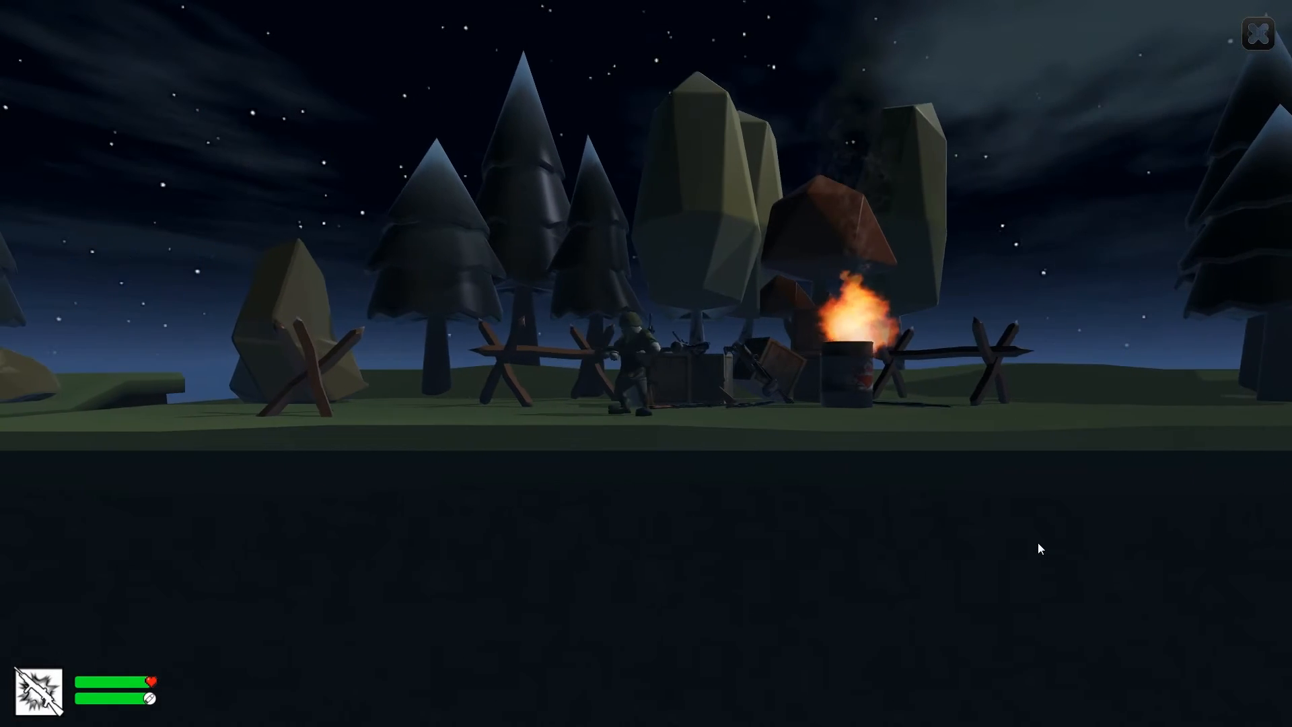
pyautogui.press('d')
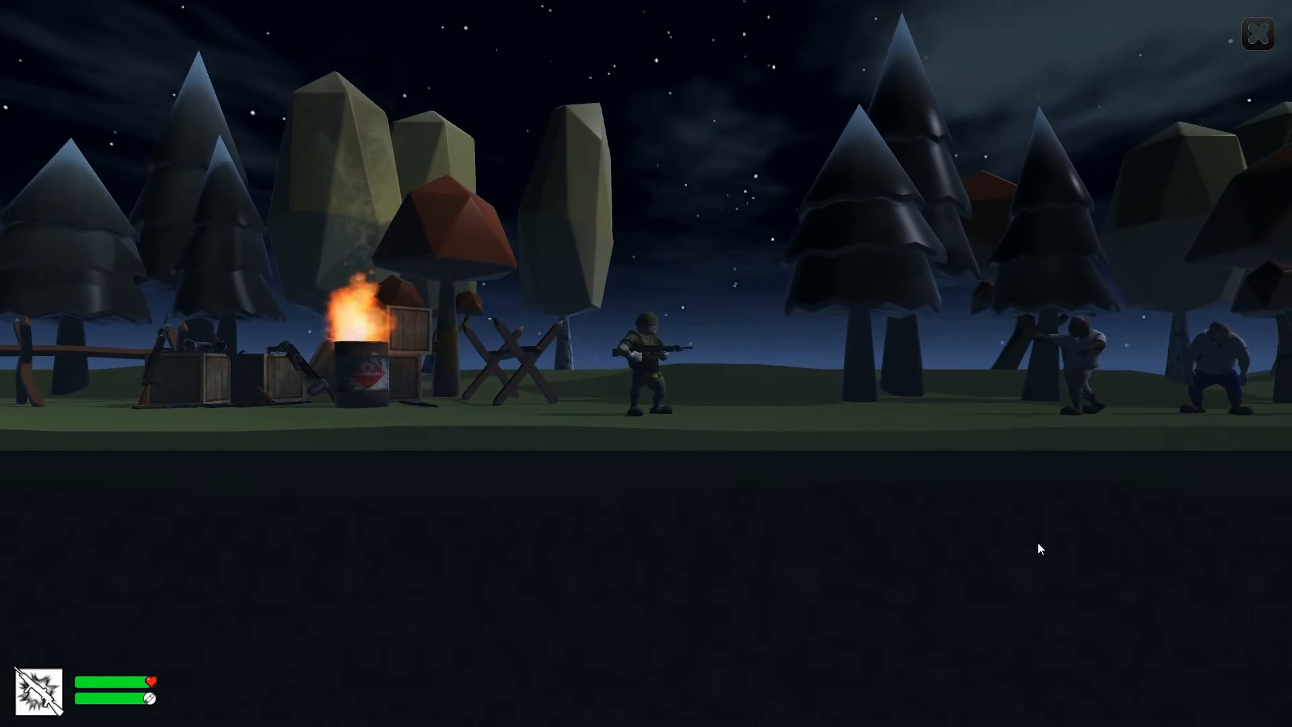
pyautogui.click(1038, 543)
pyautogui.press('d')
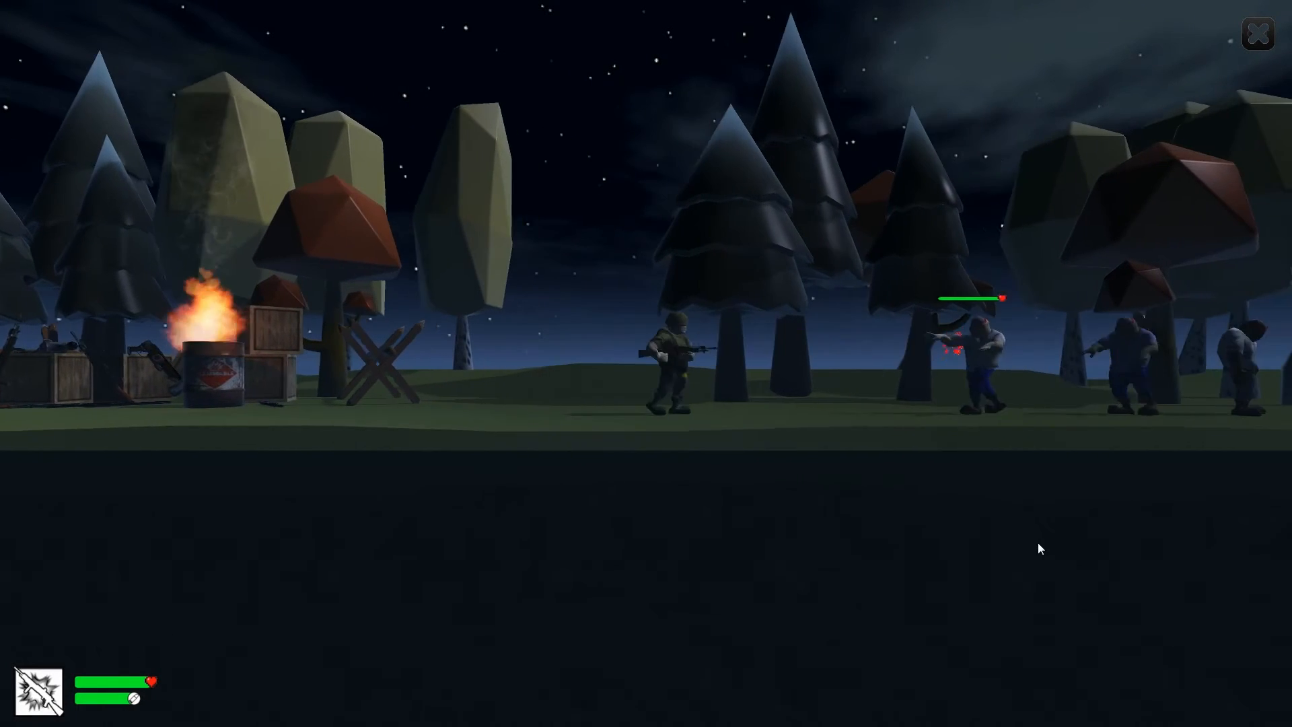
pyautogui.click(1038, 543)
pyautogui.click(1038, 543)
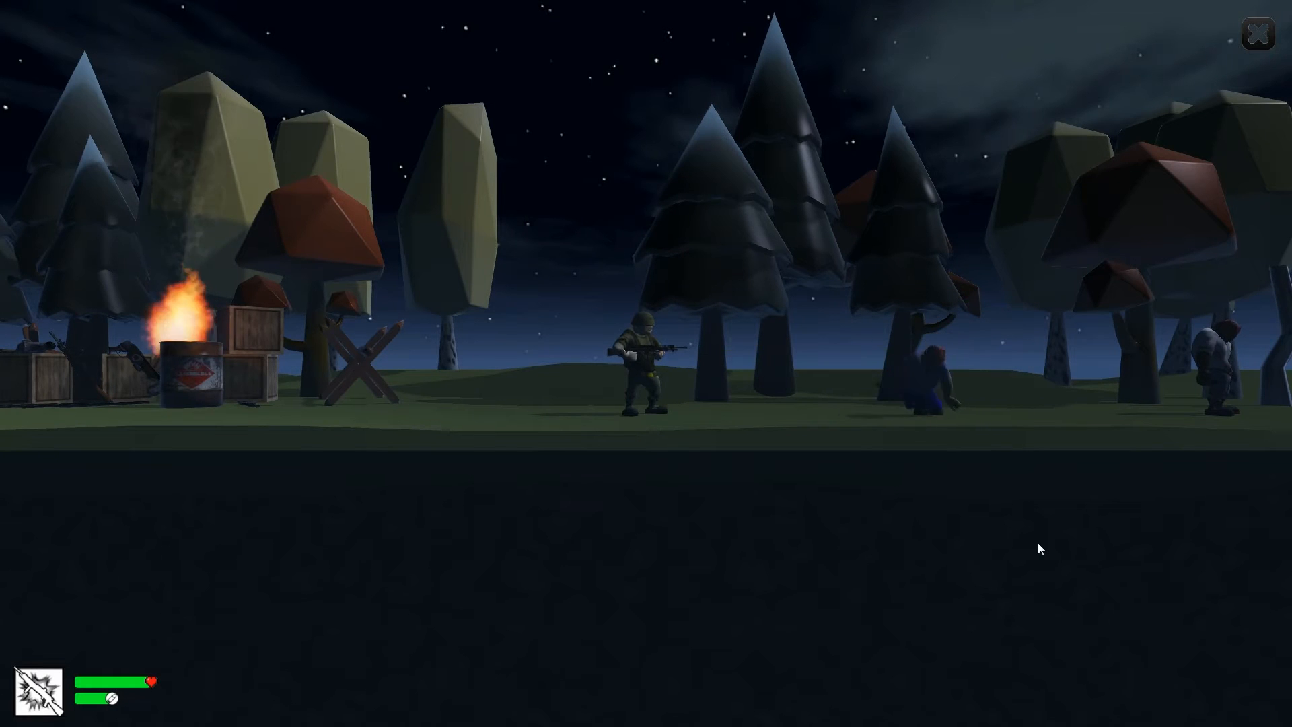
pyautogui.press('d')
pyautogui.click(1038, 542)
pyautogui.click(1038, 542)
pyautogui.click(1038, 543)
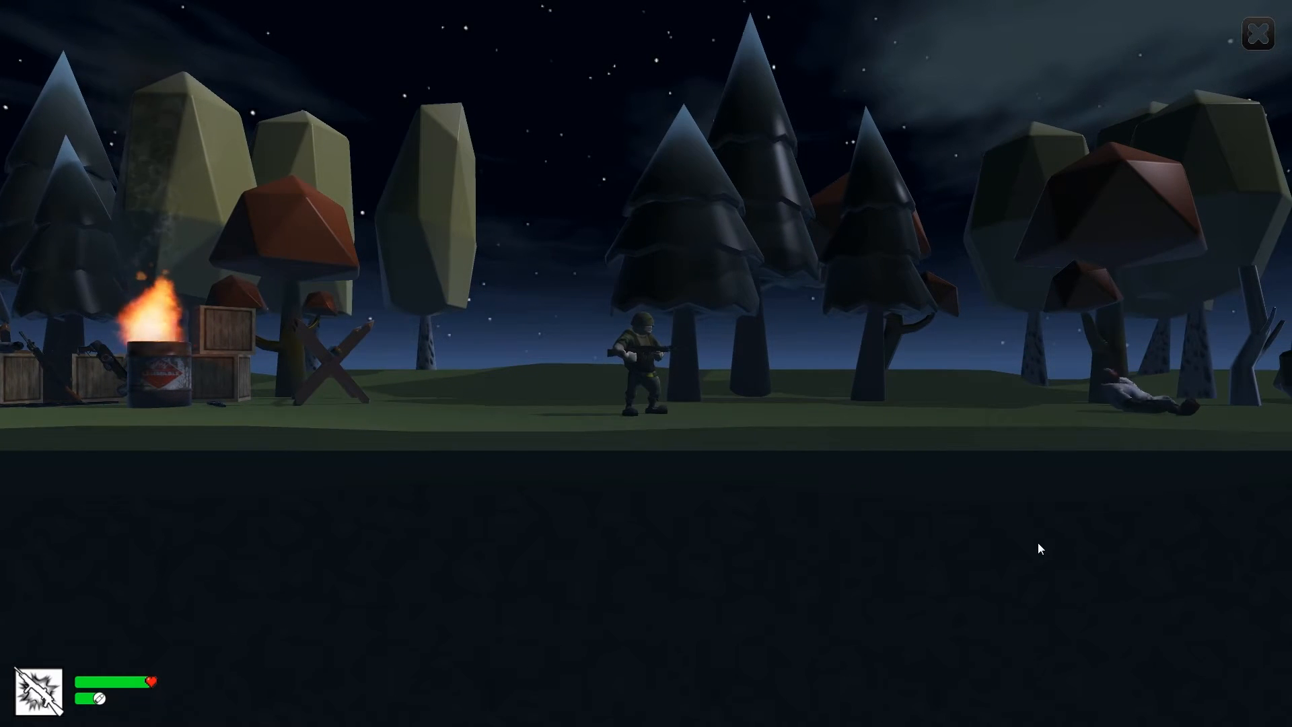
pyautogui.press('d')
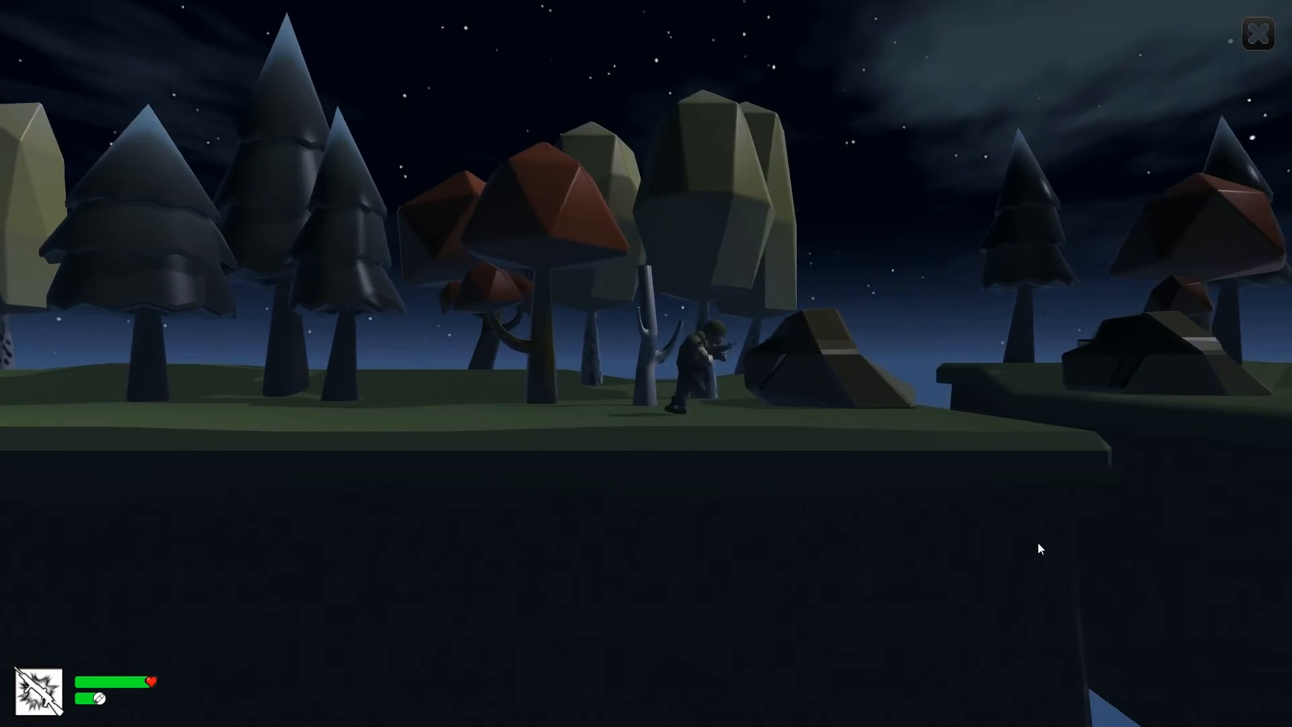
pyautogui.press('d')
pyautogui.press('space')
pyautogui.press('d')
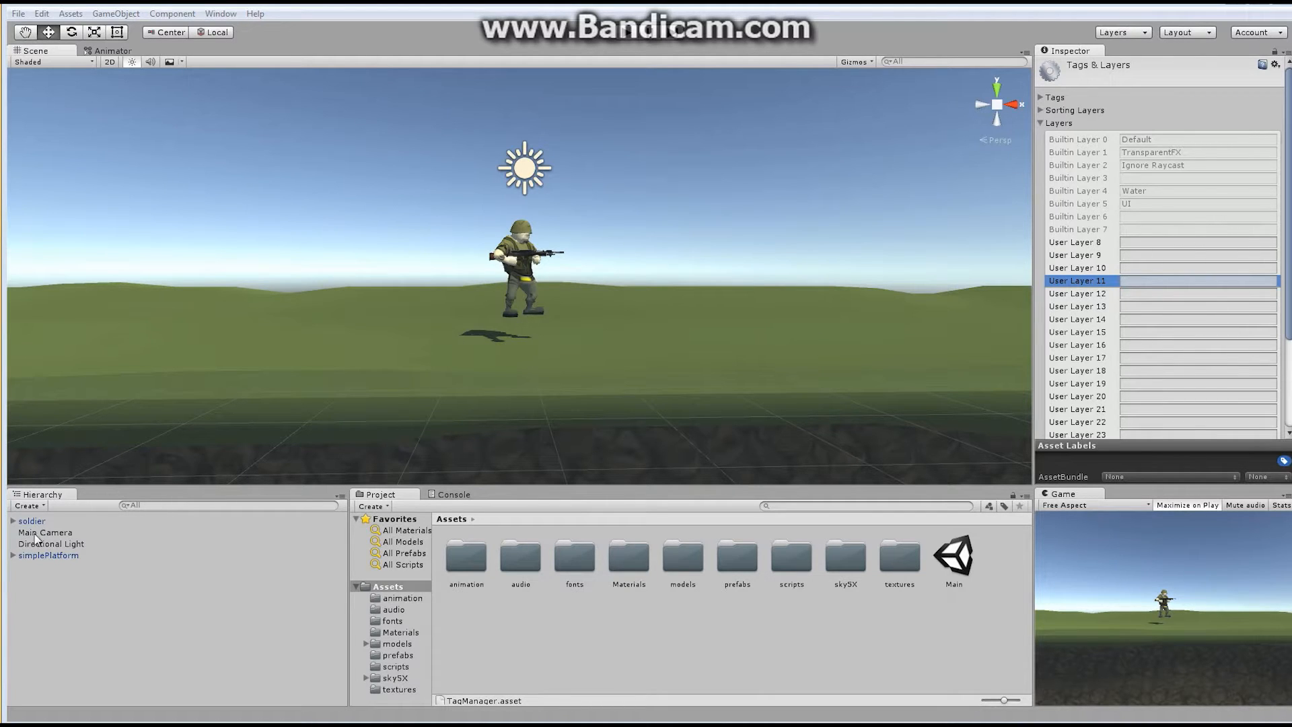
# Step: Find the simplePlatform prefab in the prefabs folder and define a new layer named Ground in User Layer 8
pyautogui.click(55, 556)
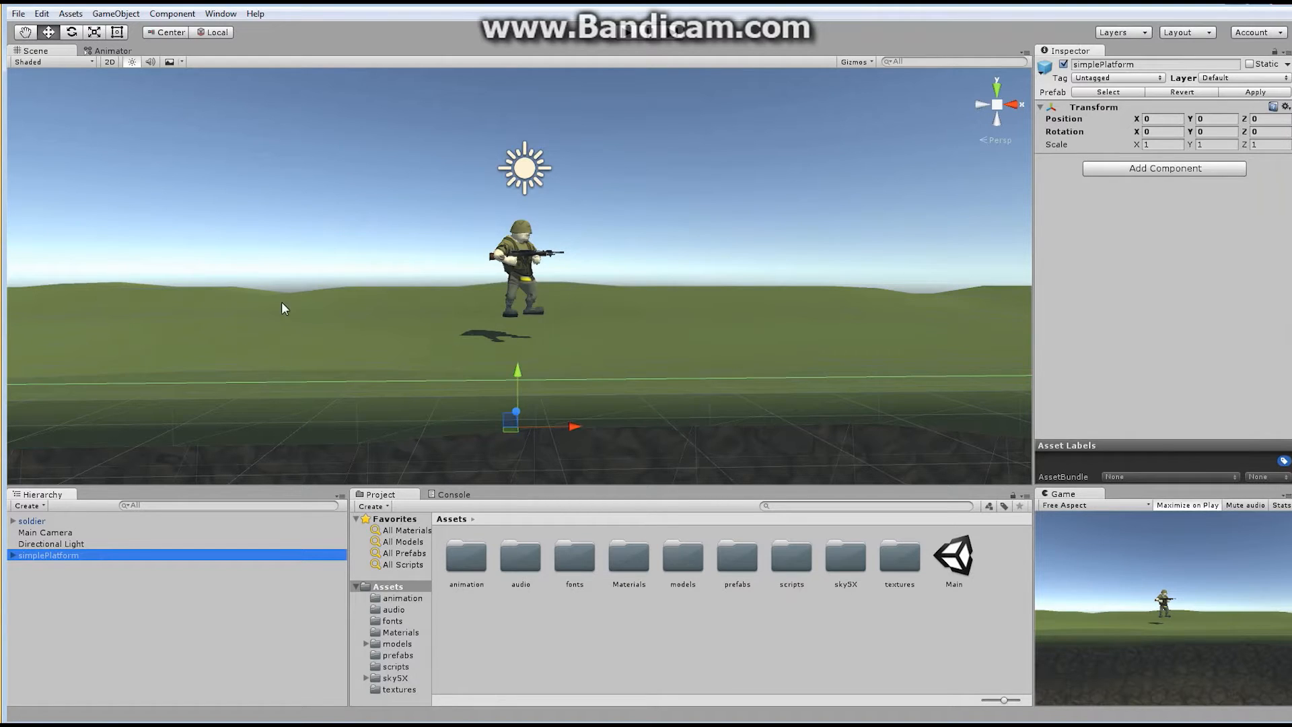
pyautogui.click(401, 655)
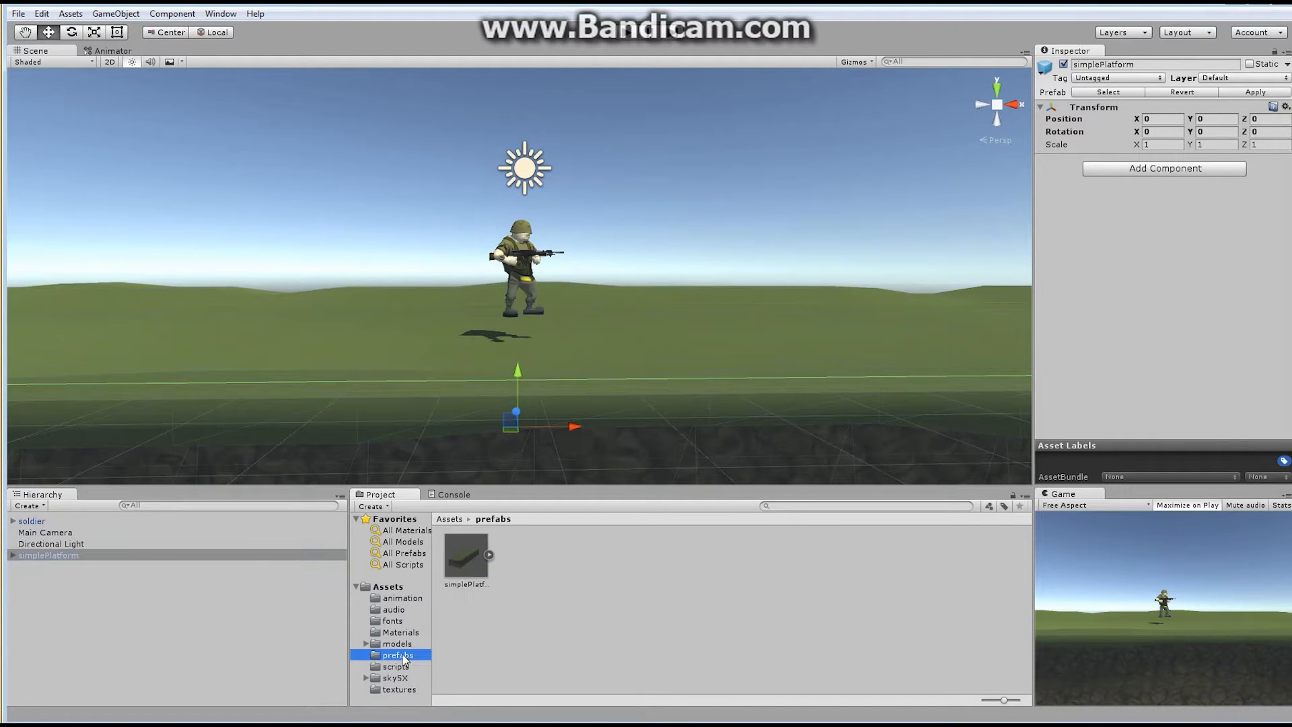
pyautogui.click(462, 564)
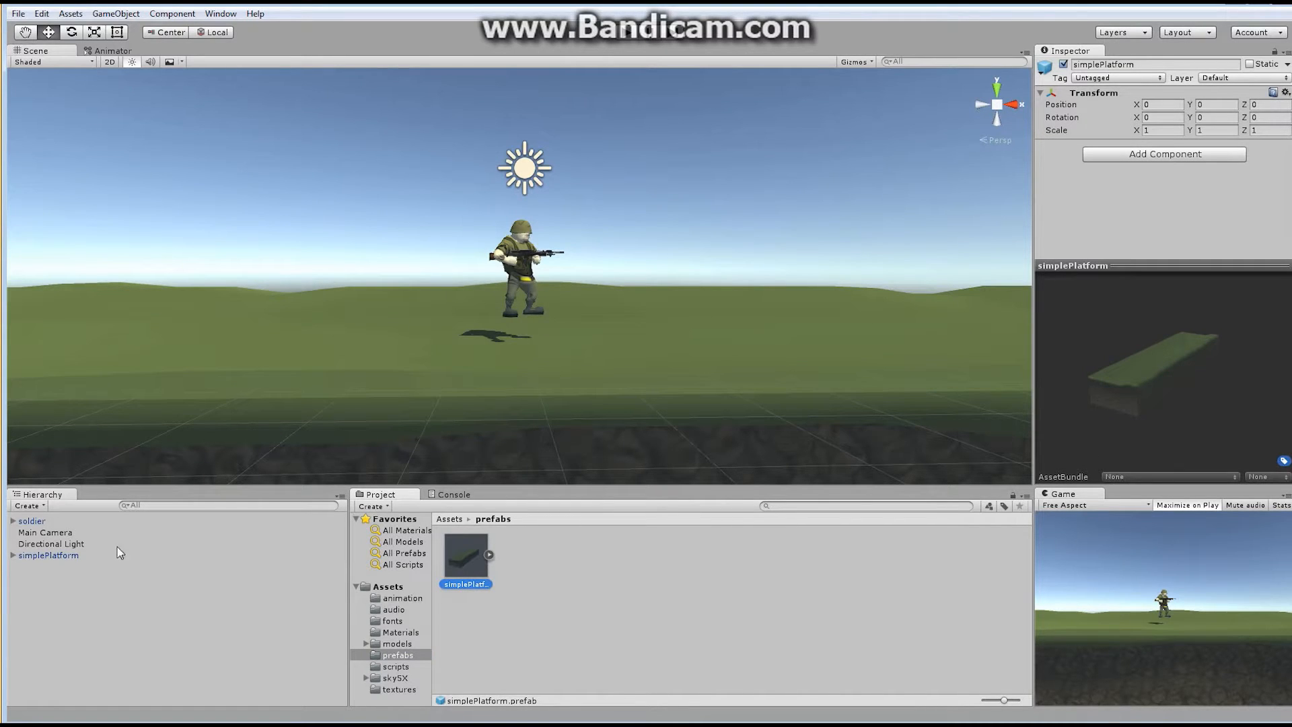
pyautogui.click(350, 346)
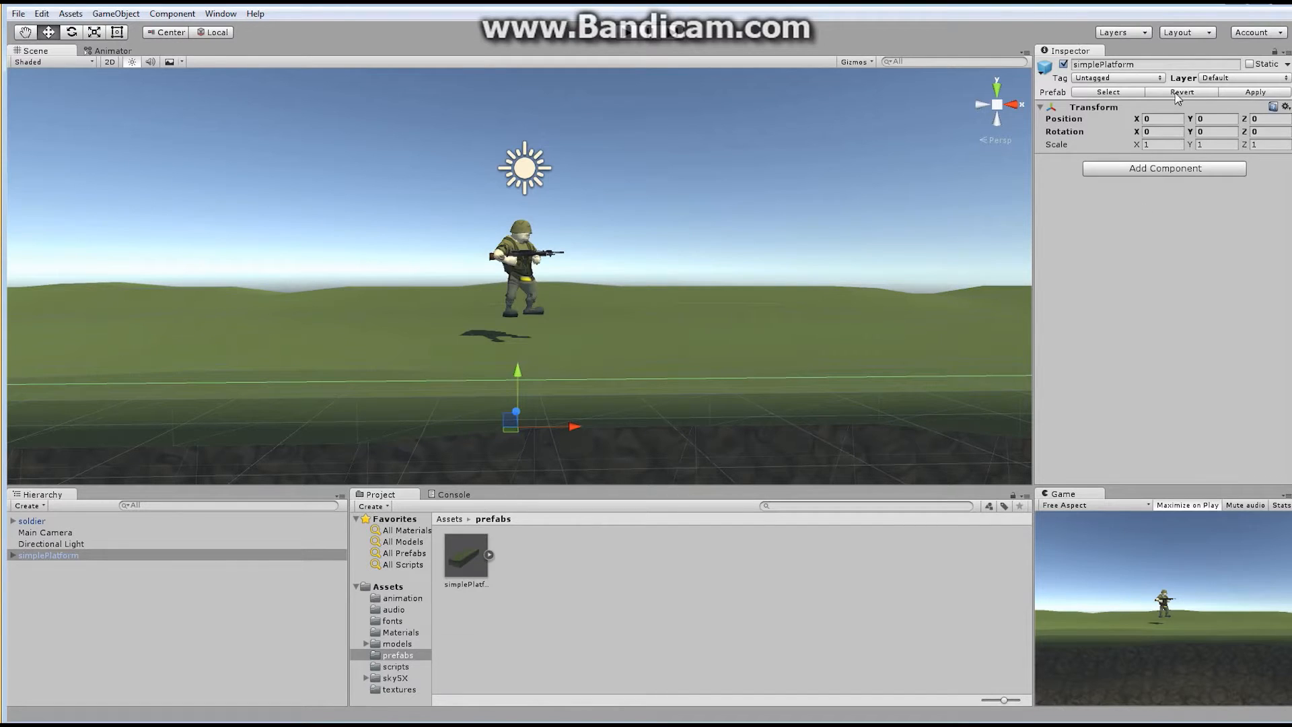
pyautogui.click(466, 550)
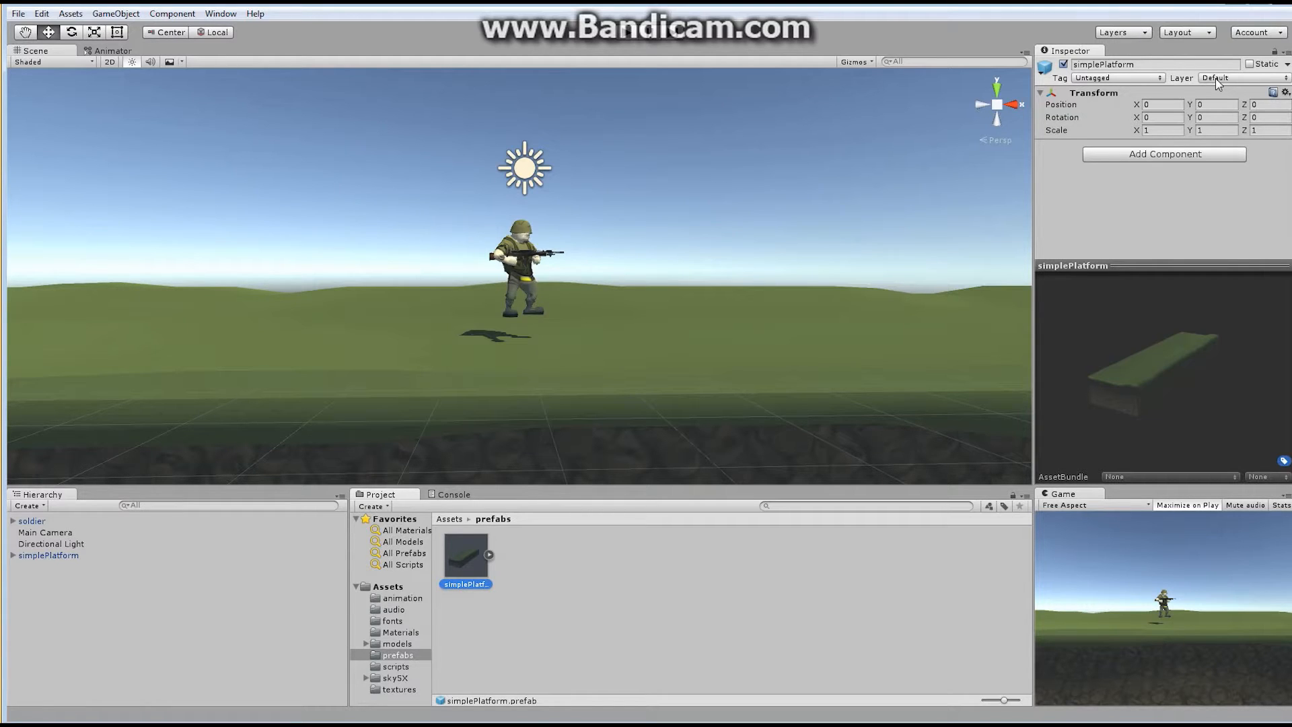
pyautogui.click(1235, 79)
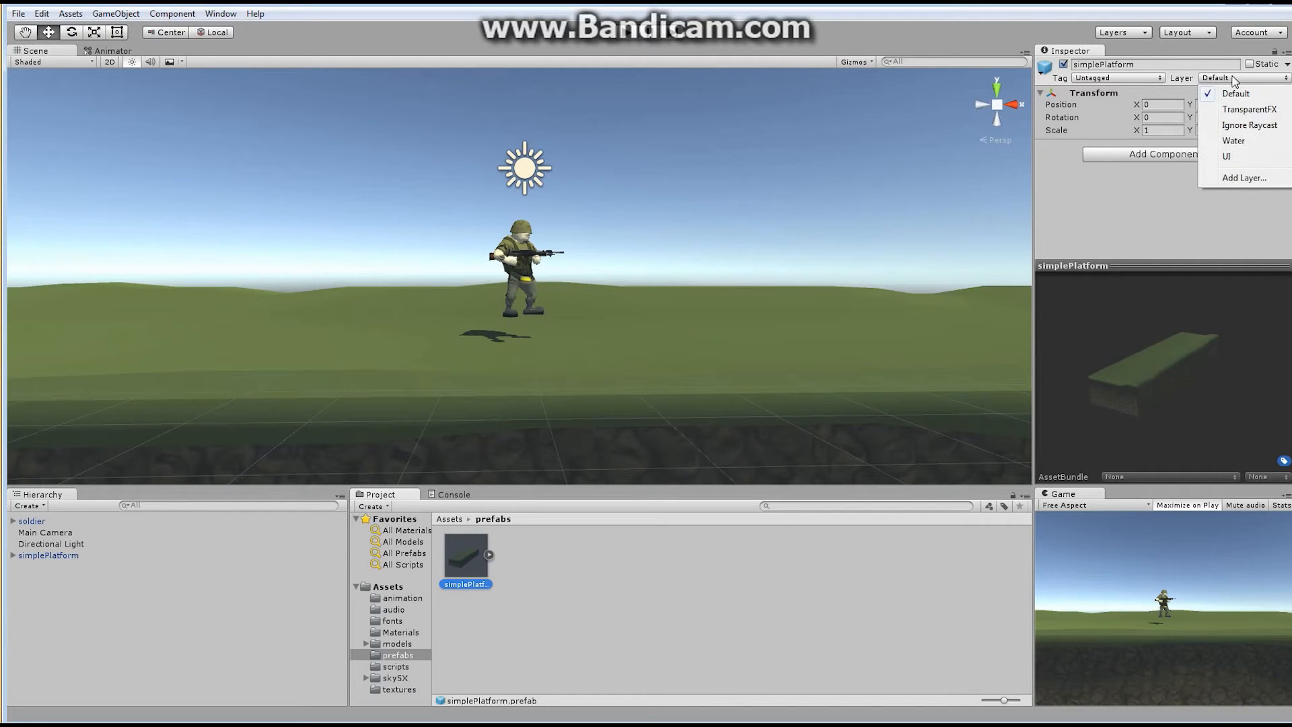
pyautogui.click(1245, 177)
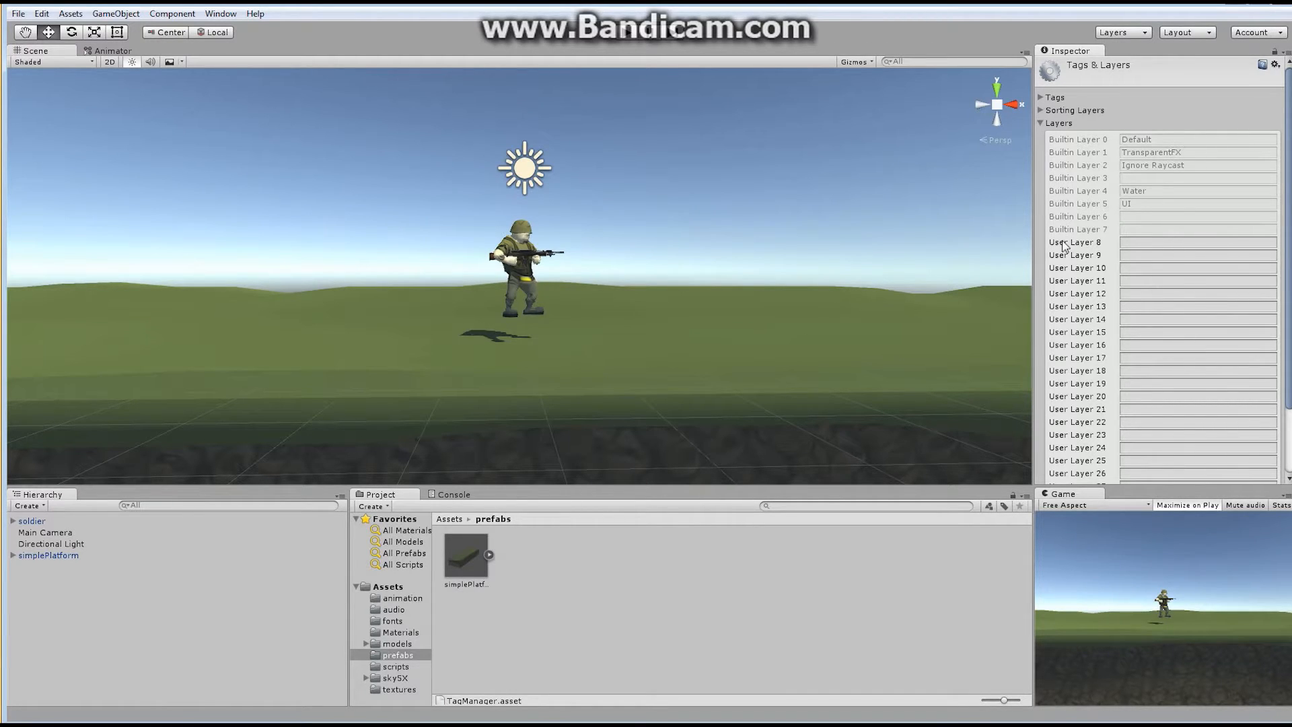
pyautogui.click(1210, 246)
pyautogui.write('Ground')
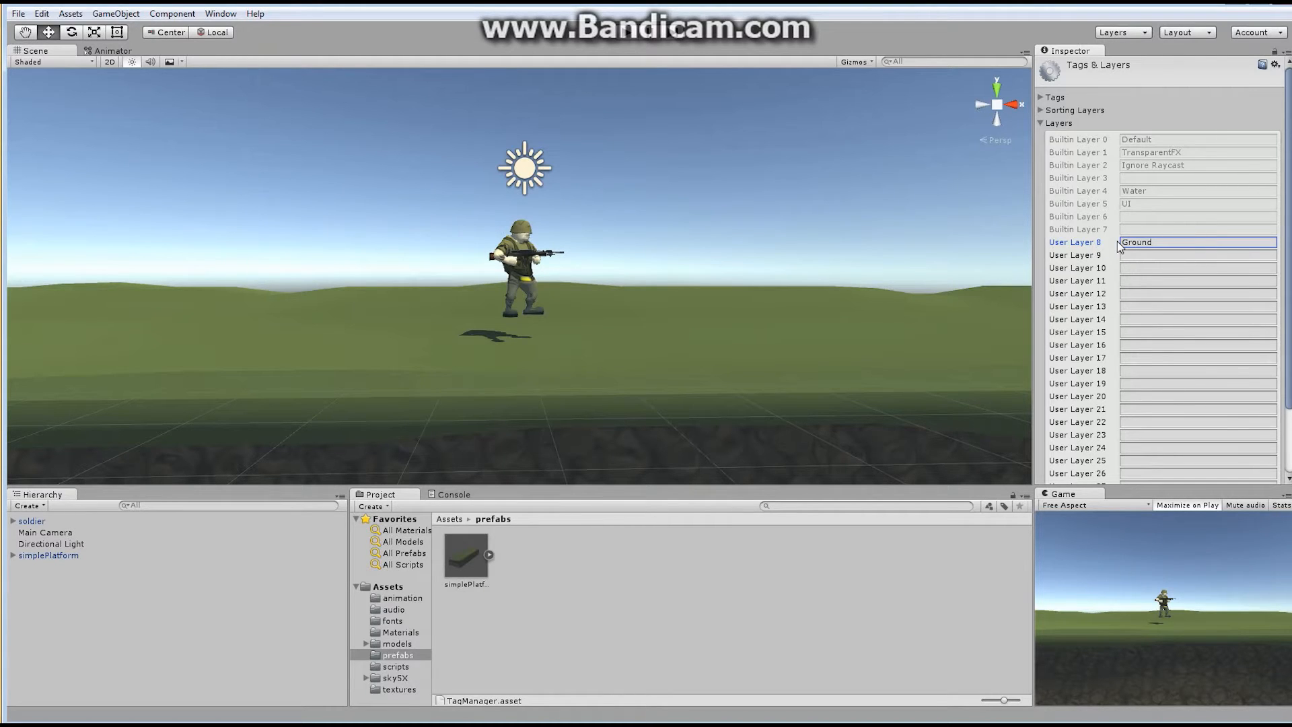
# Step: Assign the simplePlatform prefab and all its child objects to the Ground layer
pyautogui.click(461, 555)
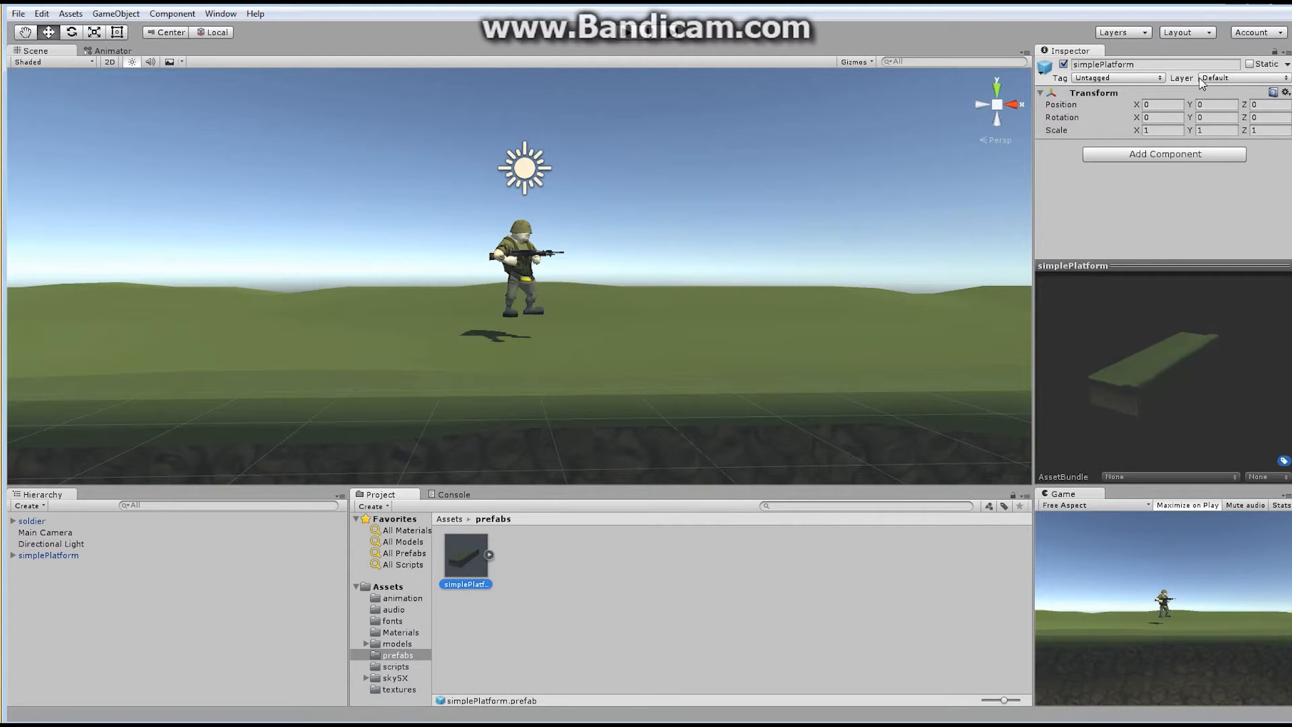
pyautogui.click(1221, 79)
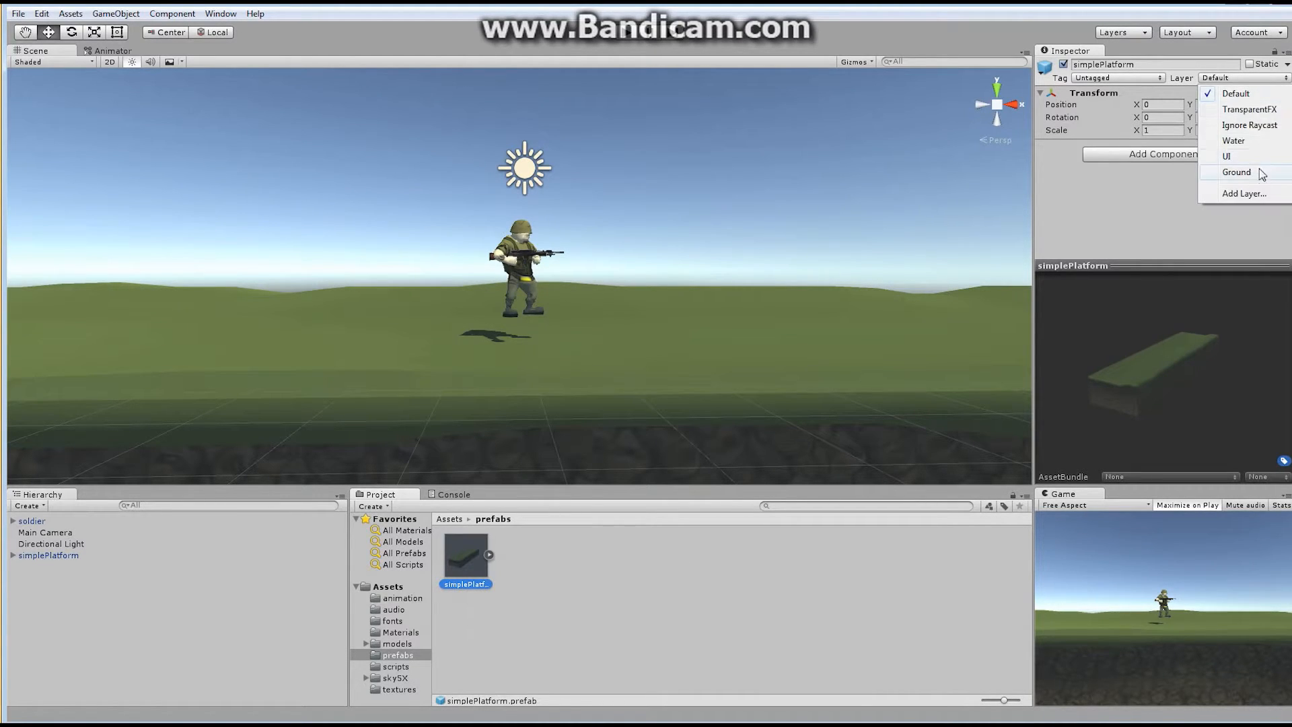
pyautogui.click(1245, 176)
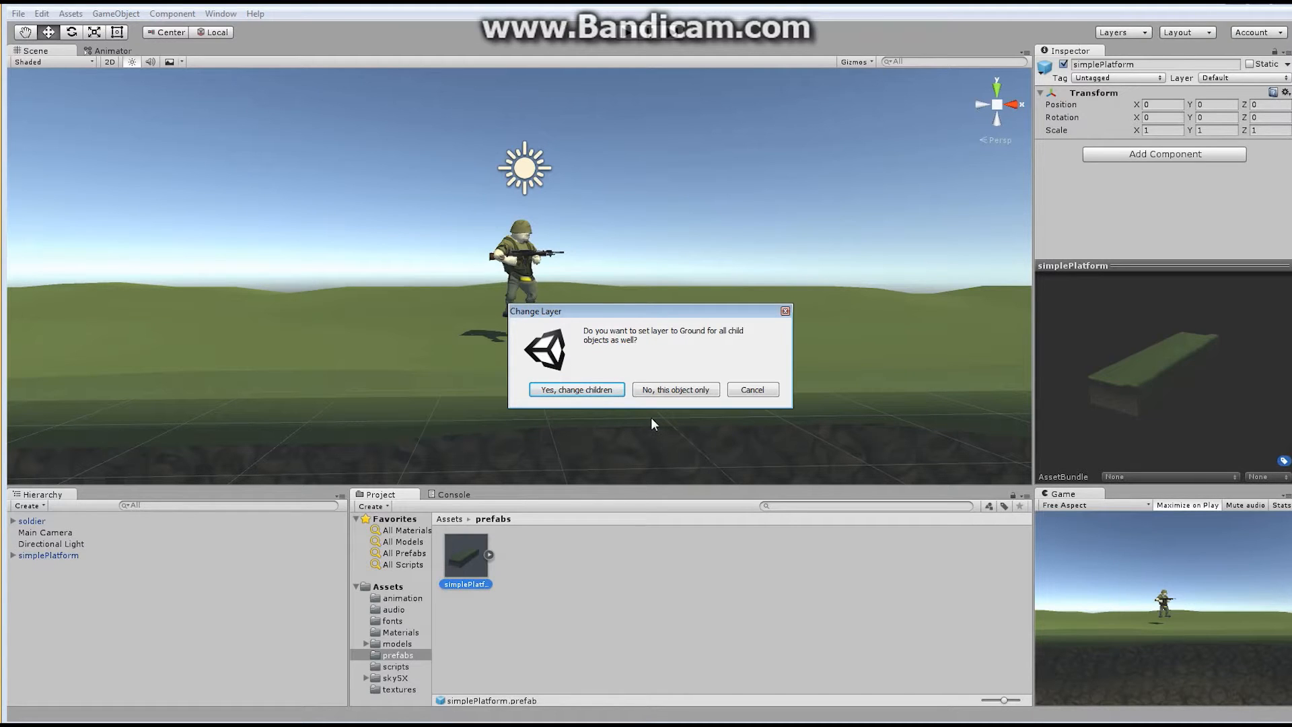
pyautogui.click(591, 390)
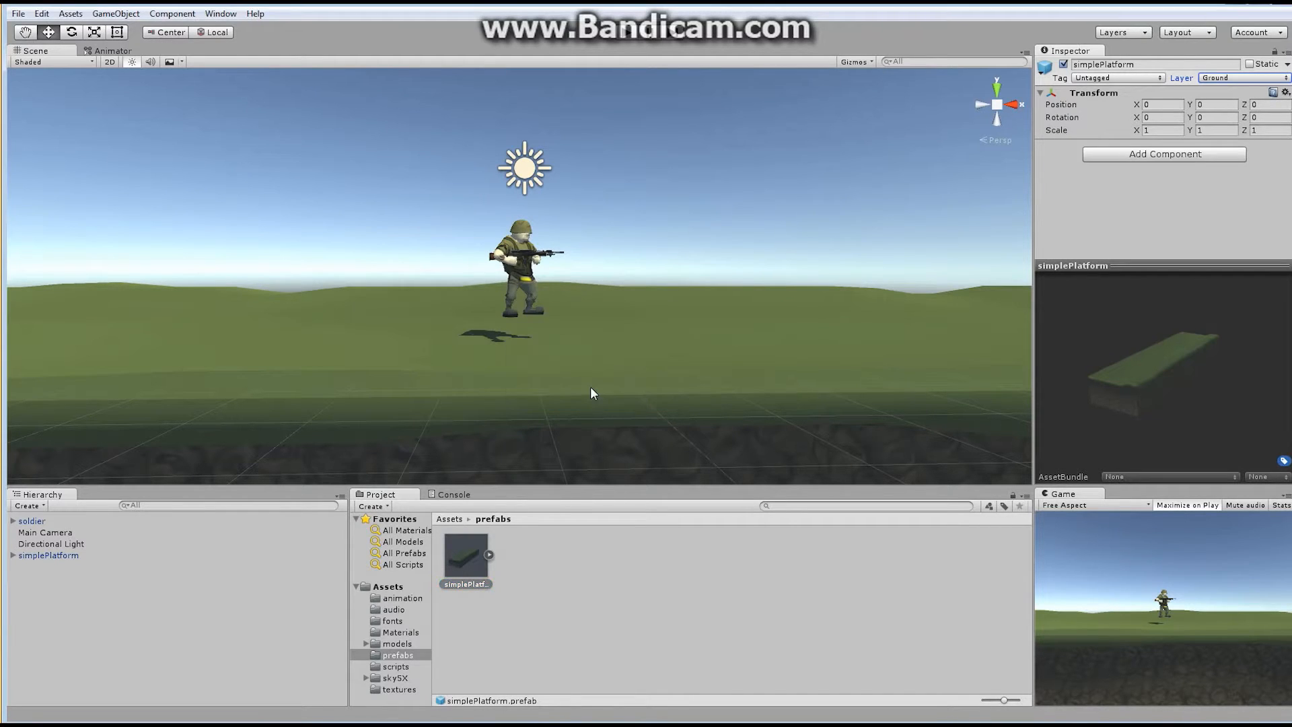
# Step: Expand the simplePlatform prefab and examine its ground child's layer assignment and Box Collider settings
pyautogui.click(488, 554)
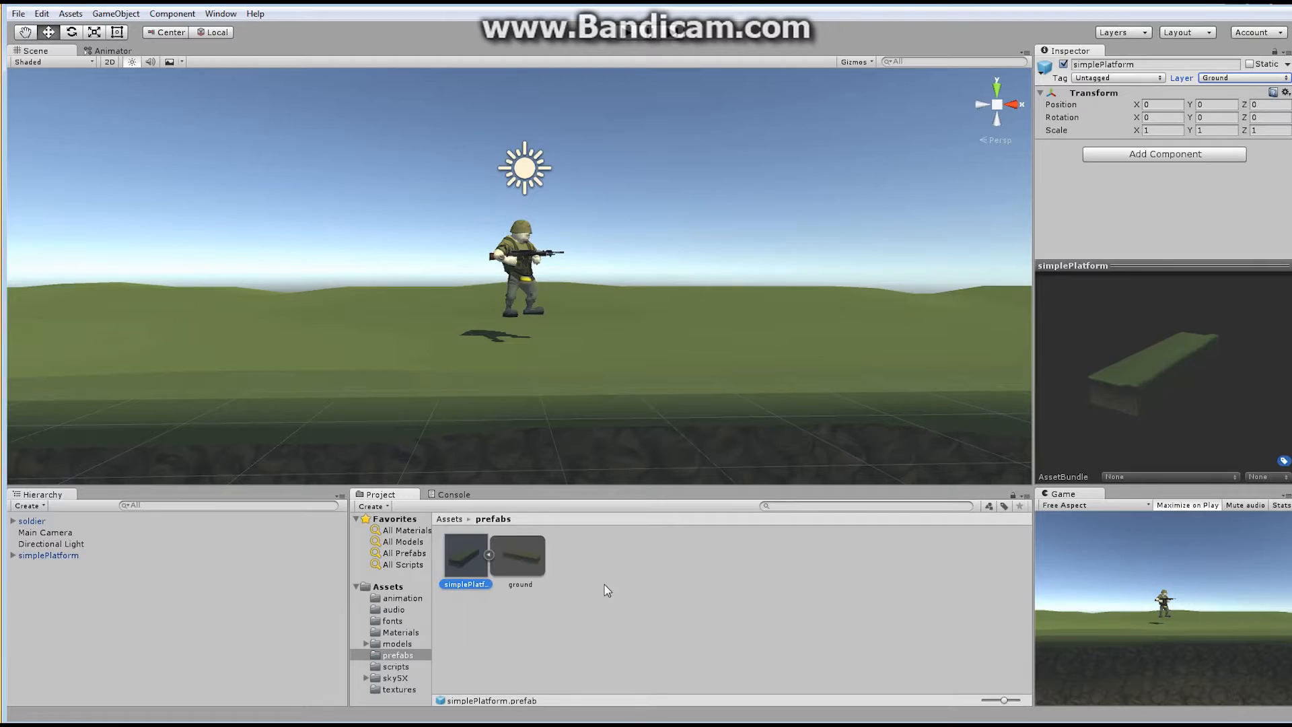
pyautogui.click(519, 557)
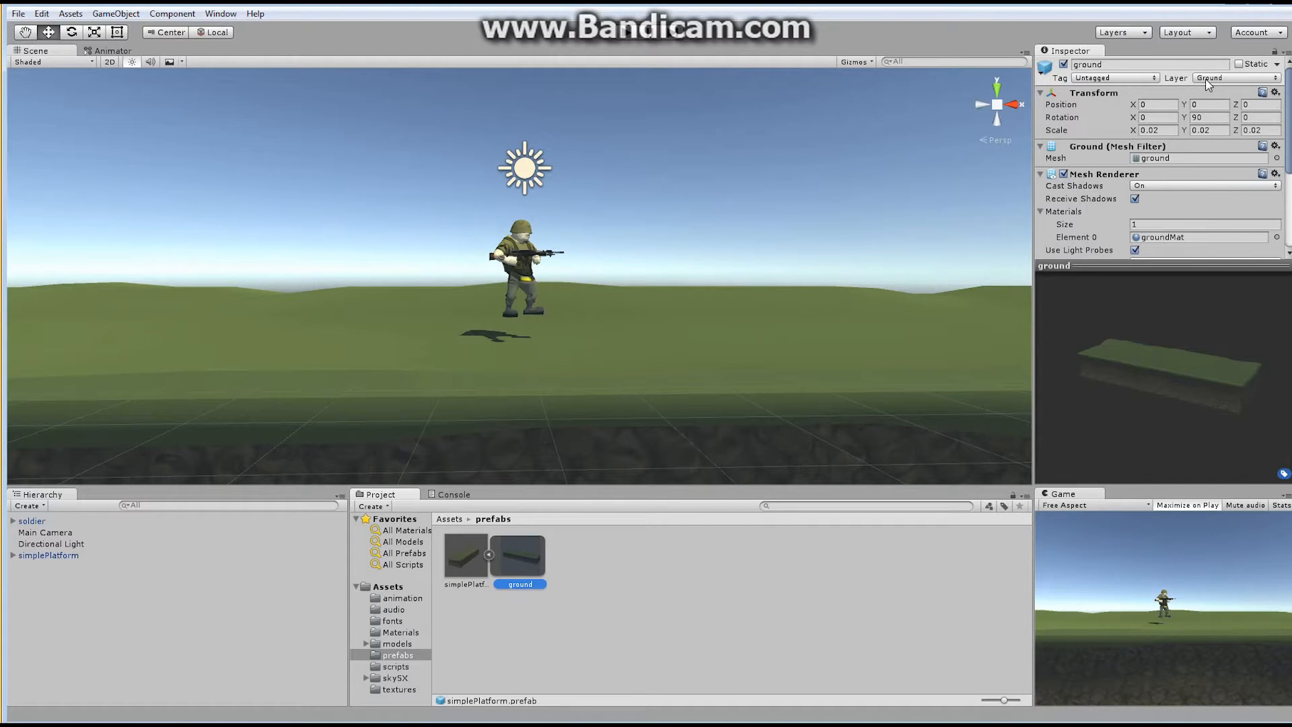
pyautogui.moveTo(1287, 75); pyautogui.dragTo(1287, 150)
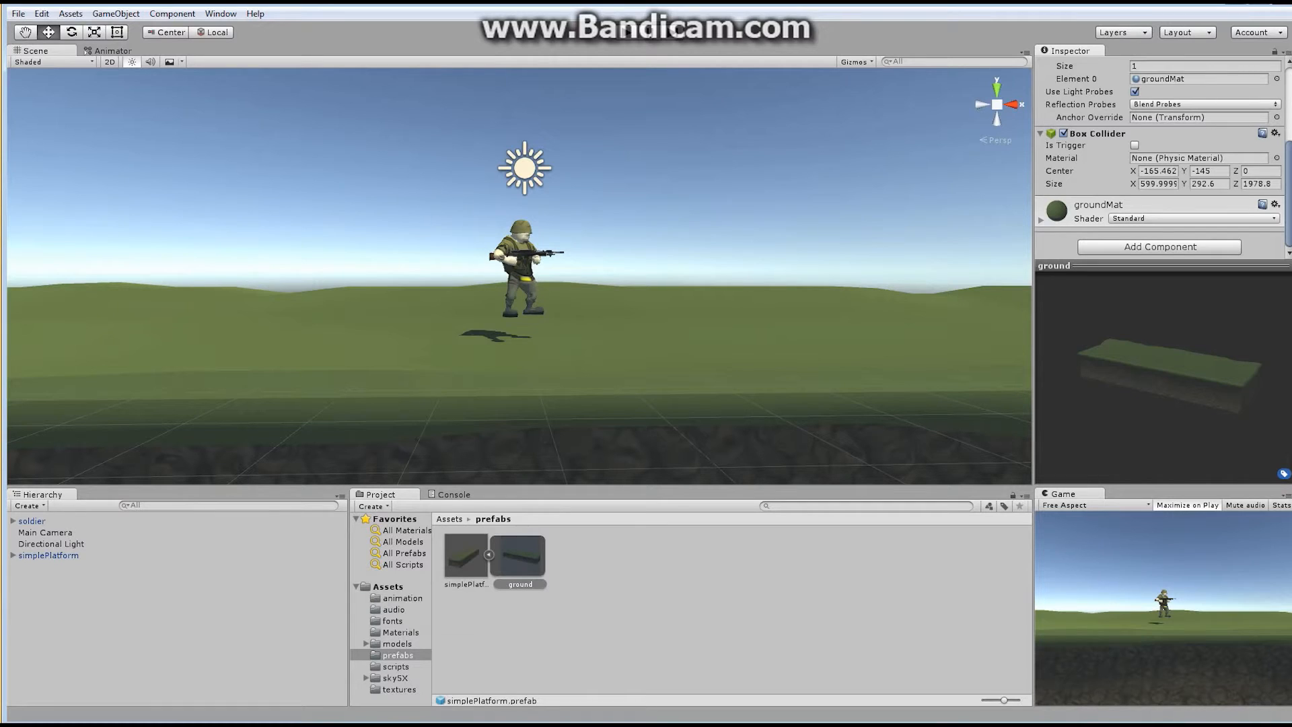
pyautogui.click(482, 567)
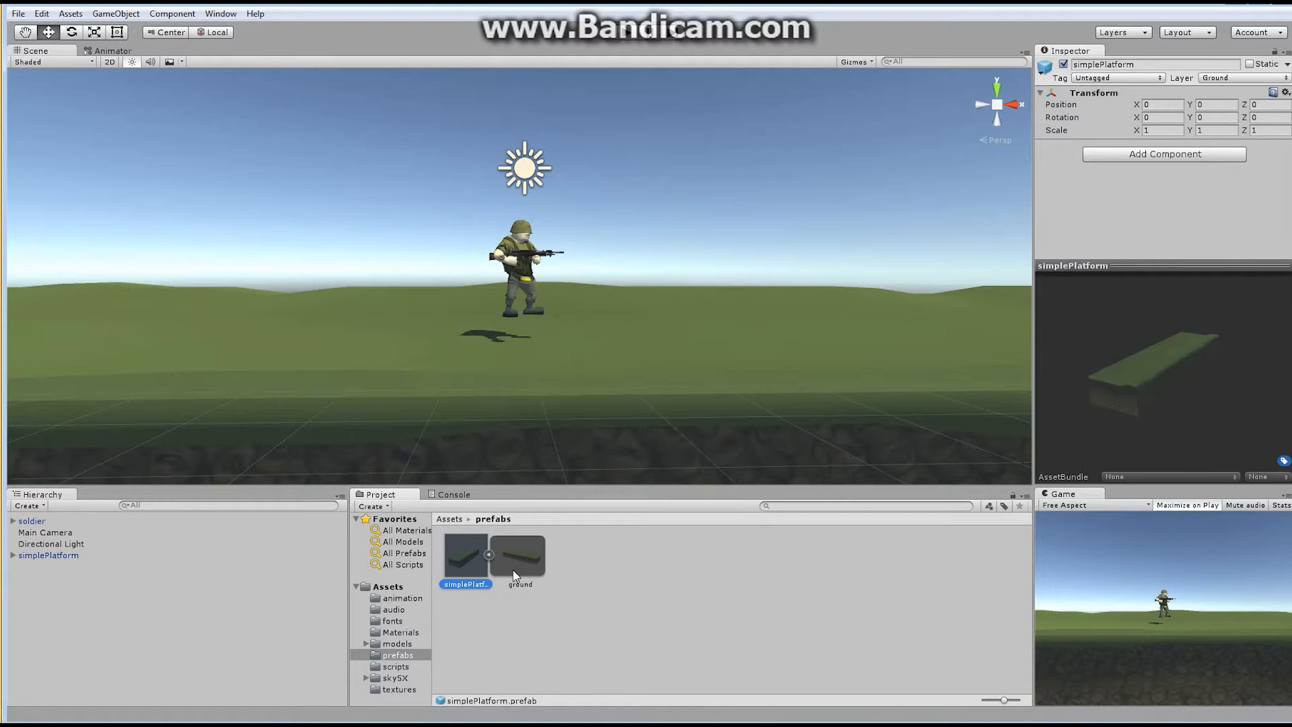
pyautogui.click(535, 554)
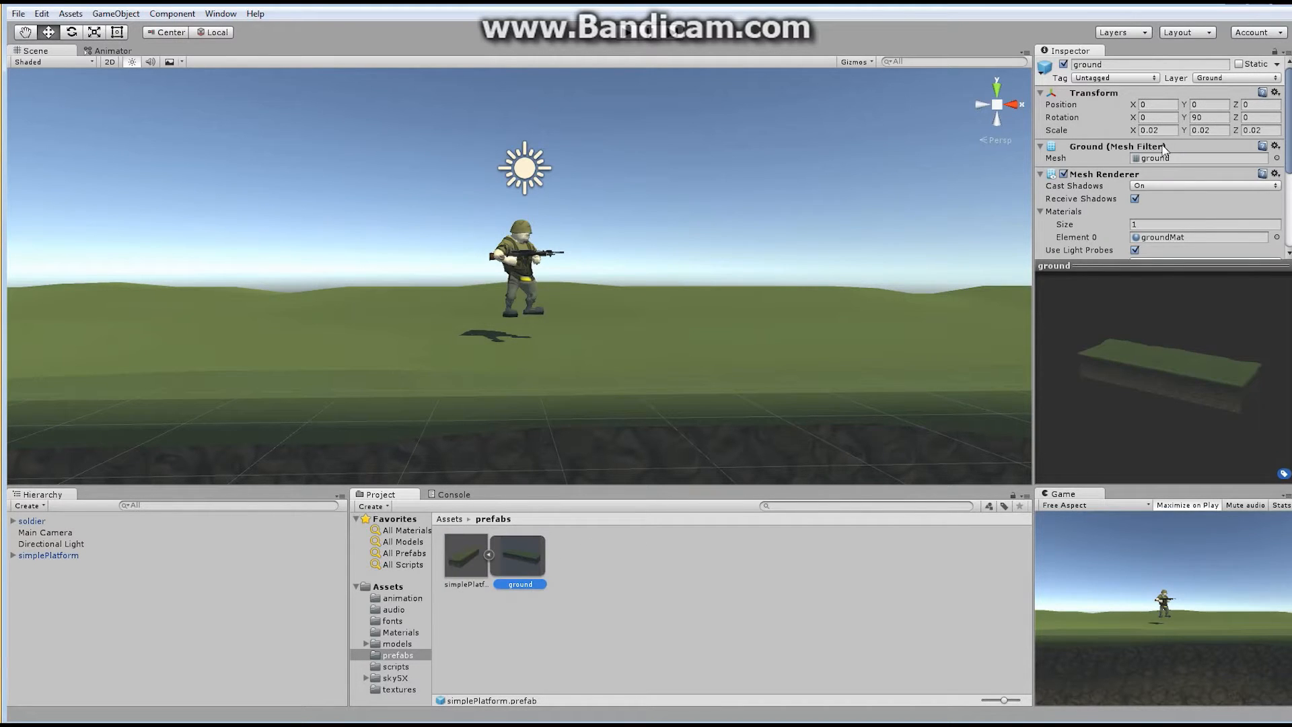
pyautogui.scroll(-5, 1154, 145)
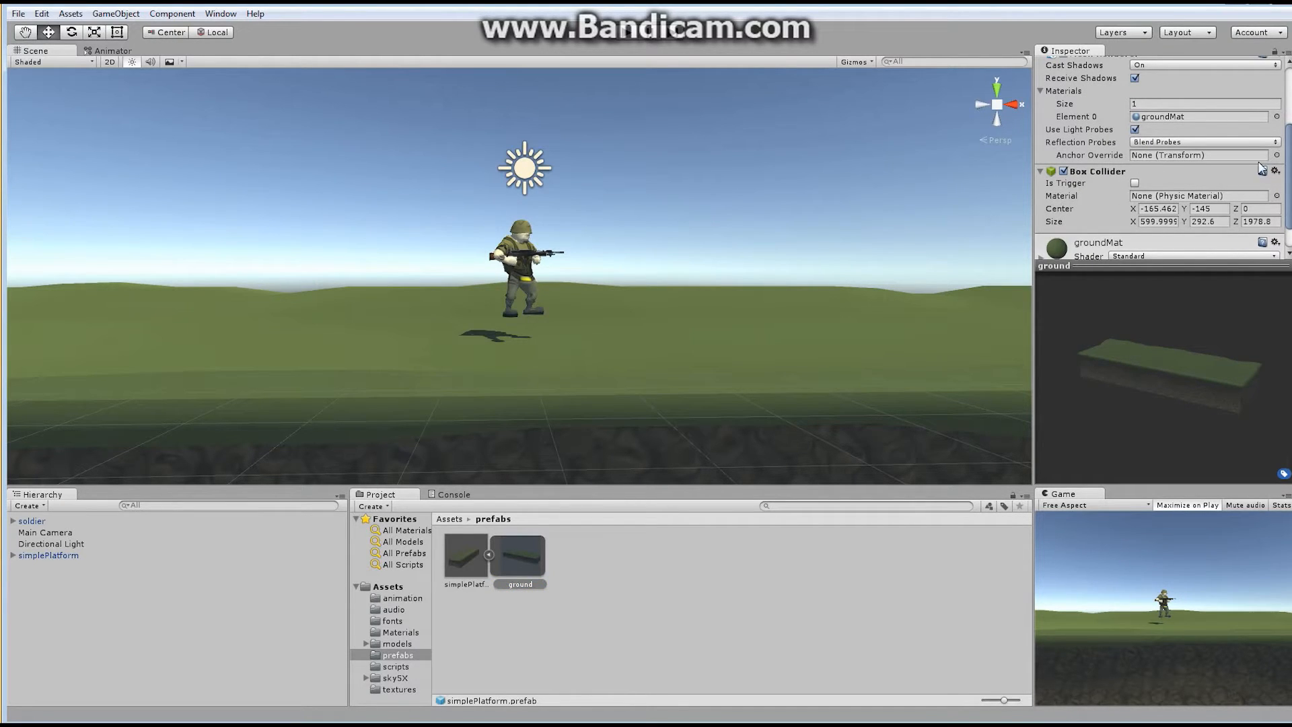
pyautogui.scroll(5, 1262, 169)
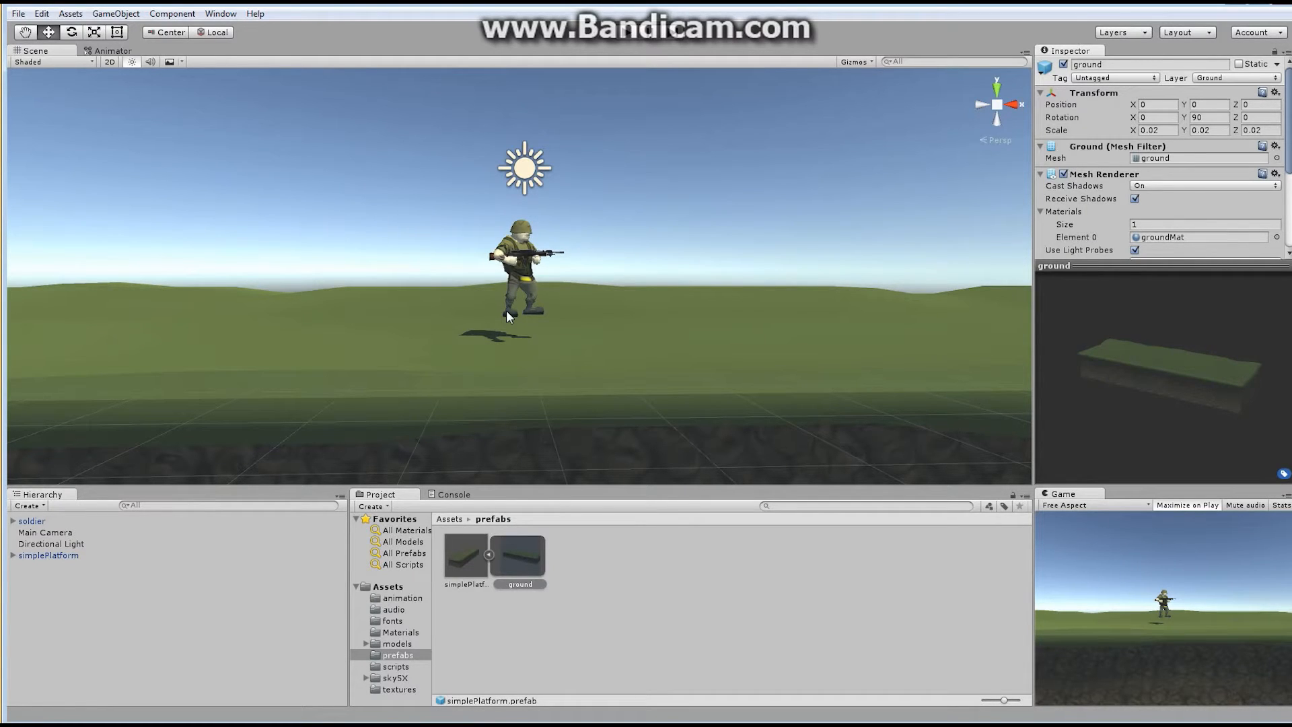
pyautogui.click(541, 551)
pyautogui.scroll(-5, 1208, 128)
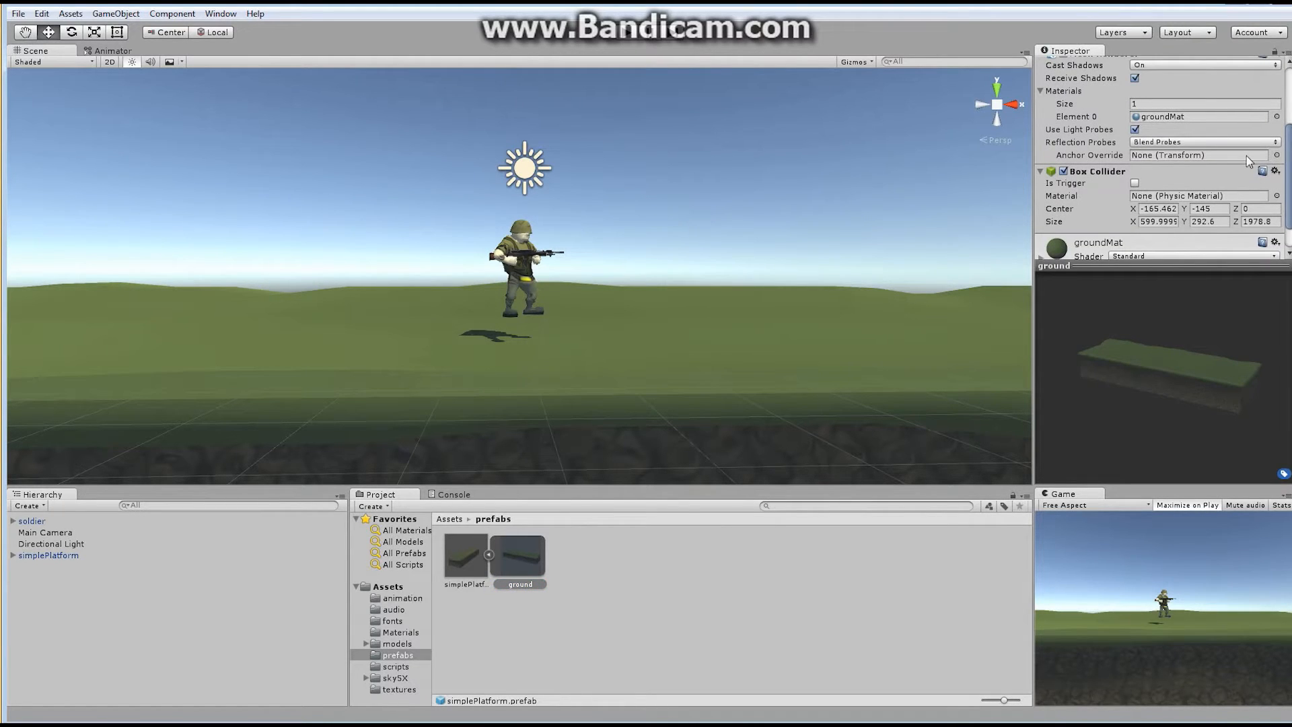
pyautogui.scroll(5, 1205, 135)
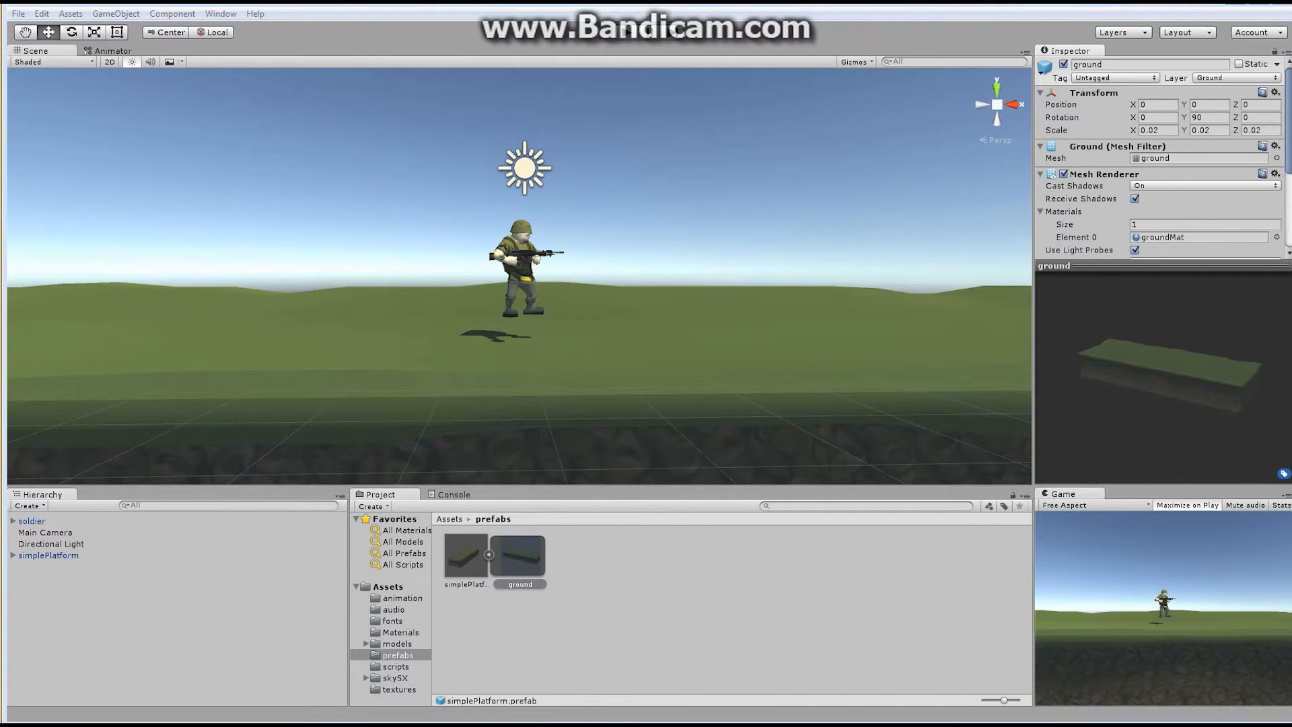
# Step: Select the soldier in the scene and open its playerAC controller in the Animator
pyautogui.click(32, 522)
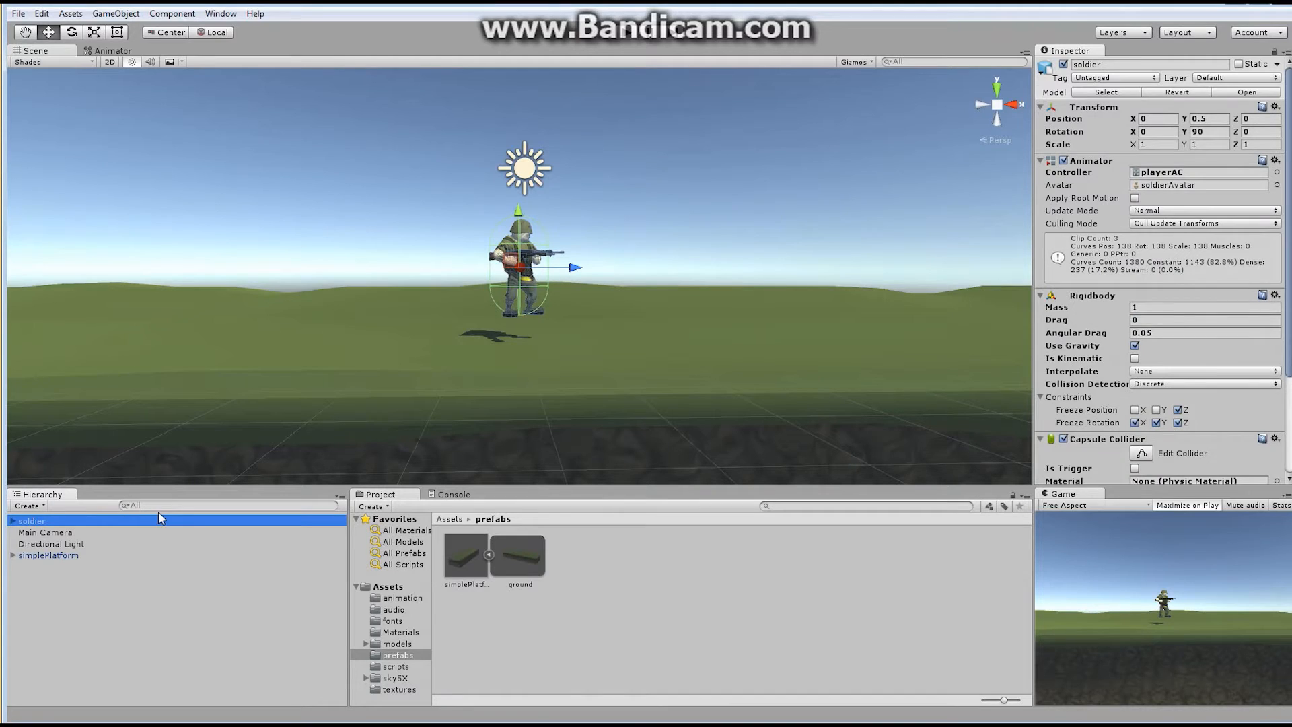
pyautogui.click(111, 51)
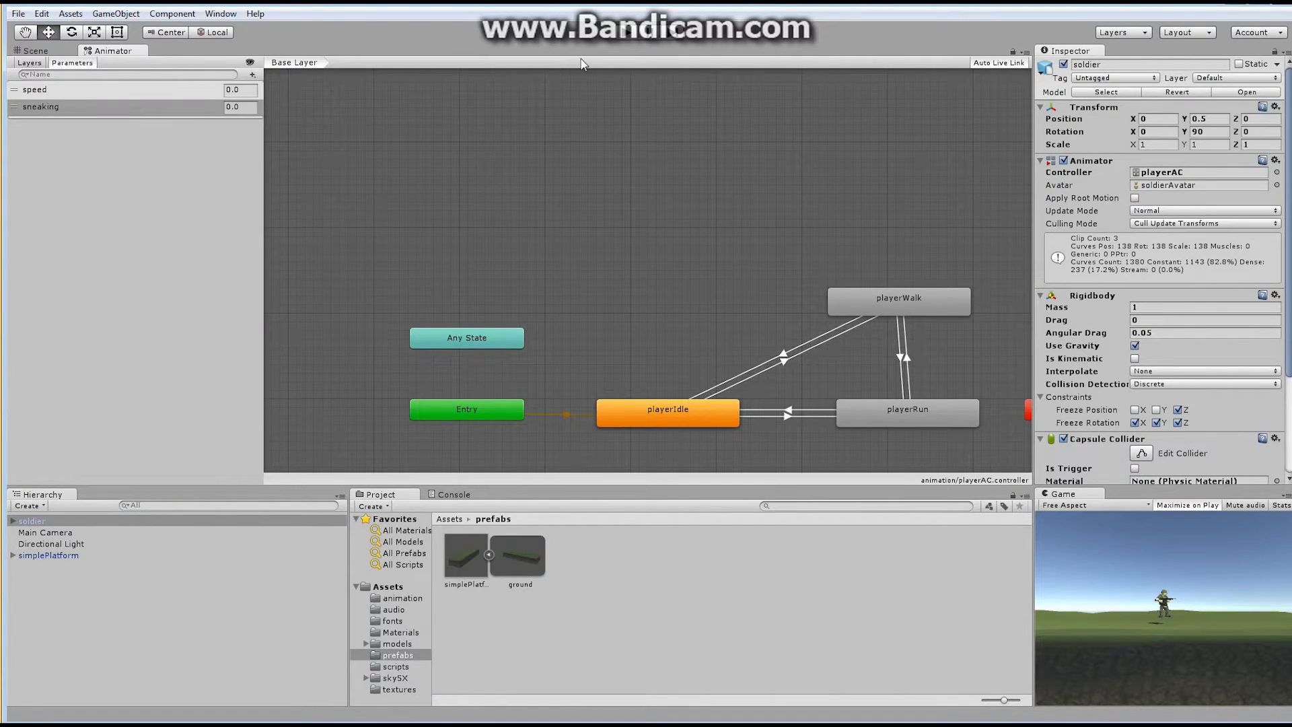
pyautogui.click(220, 14)
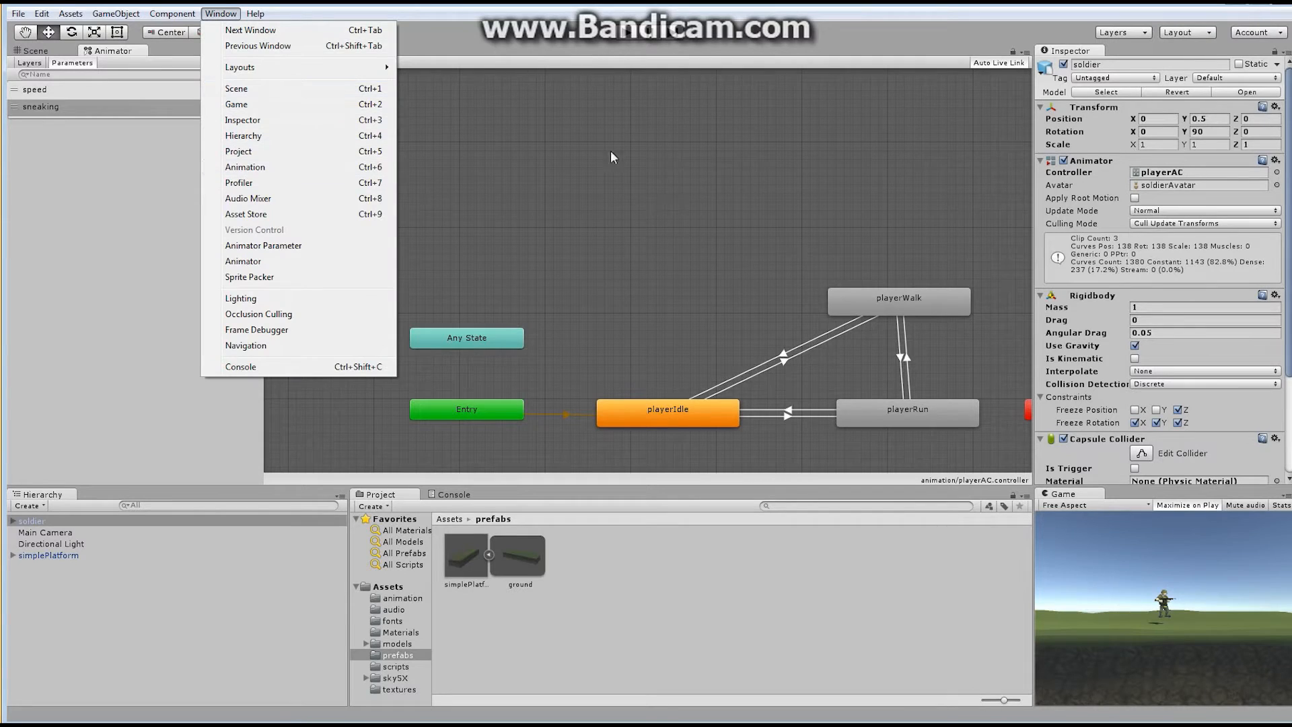
pyautogui.click(496, 18)
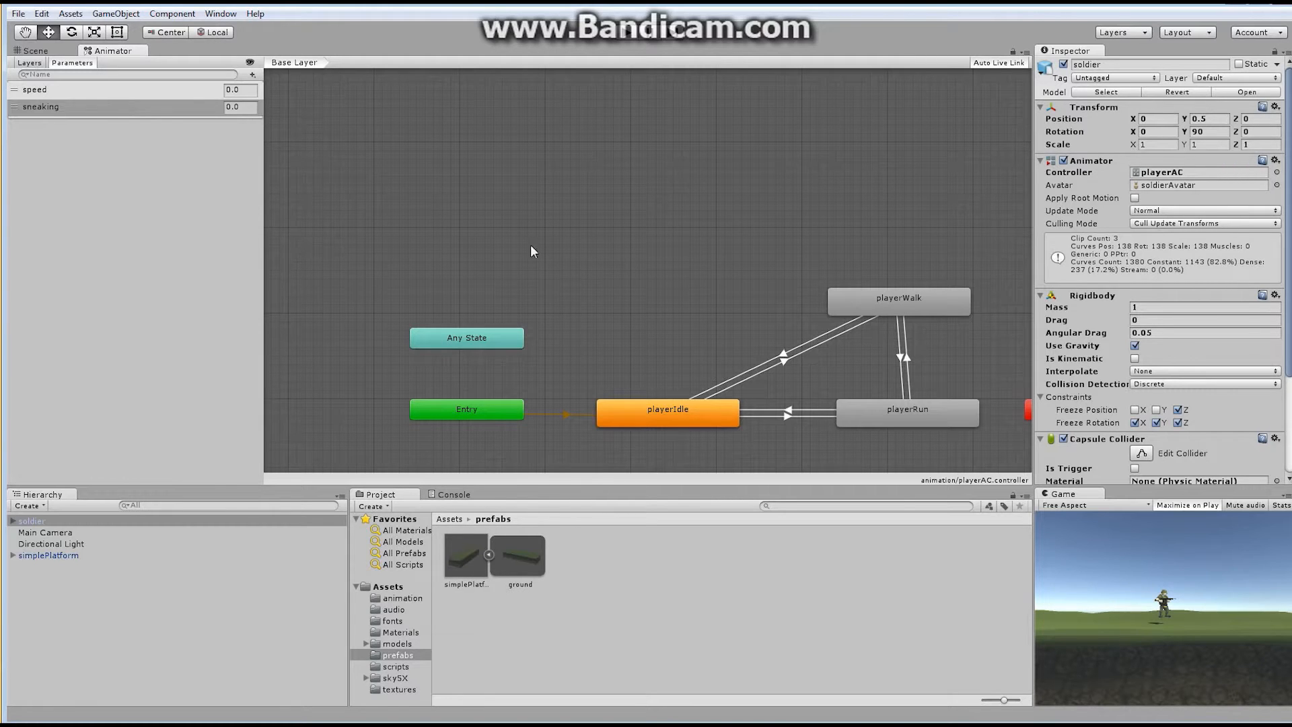
# Step: Find the soldier model's clips in the models folder and add playerLand as a new state above the playerIdle state
pyautogui.click(403, 644)
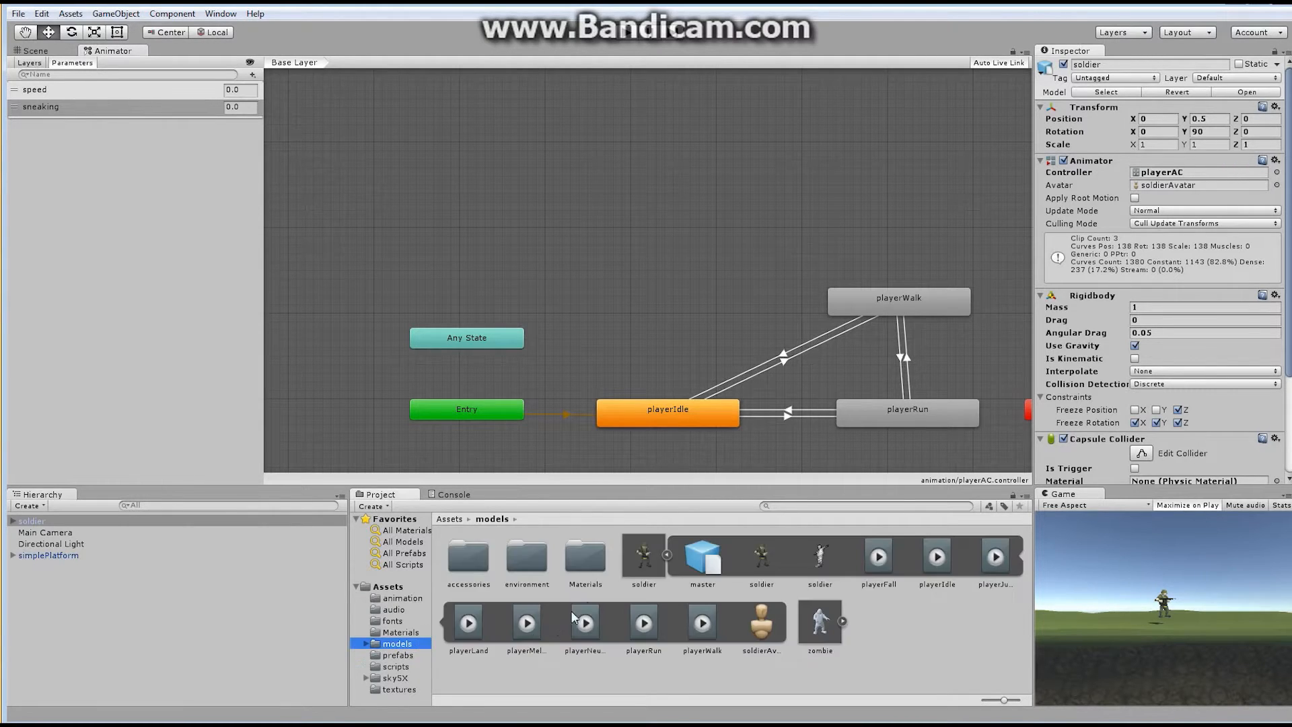
pyautogui.click(666, 555)
pyautogui.click(667, 554)
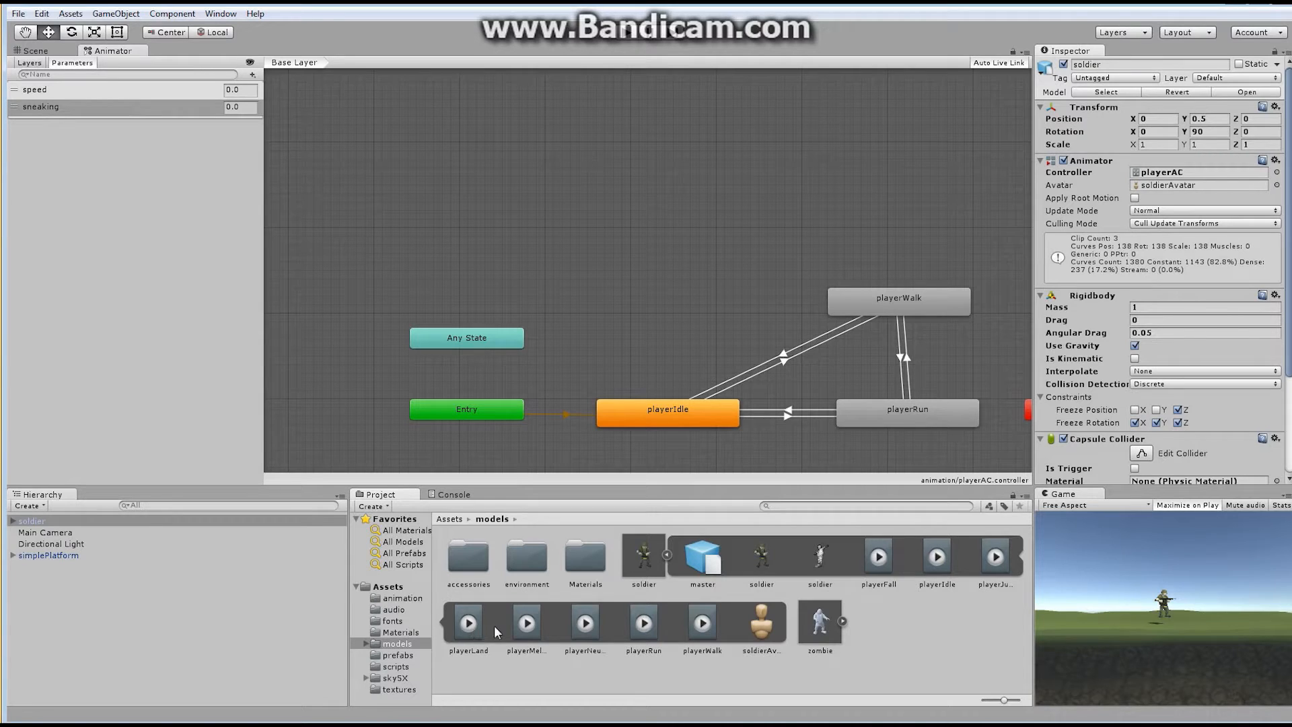
pyautogui.moveTo(469, 624); pyautogui.dragTo(663, 256)
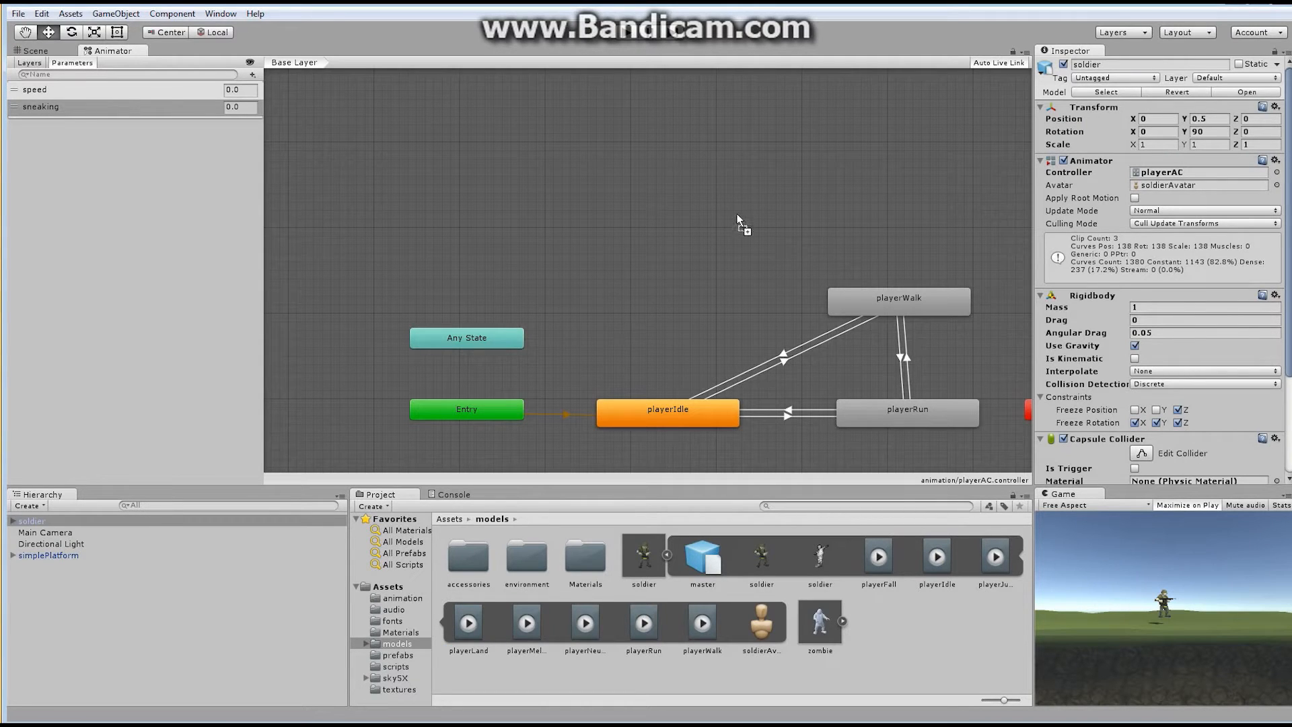
pyautogui.moveTo(739, 222)
pyautogui.mouseDown()
pyautogui.moveTo(814, 228)
pyautogui.moveTo(708, 204)
pyautogui.moveTo(754, 213)
pyautogui.mouseUp()
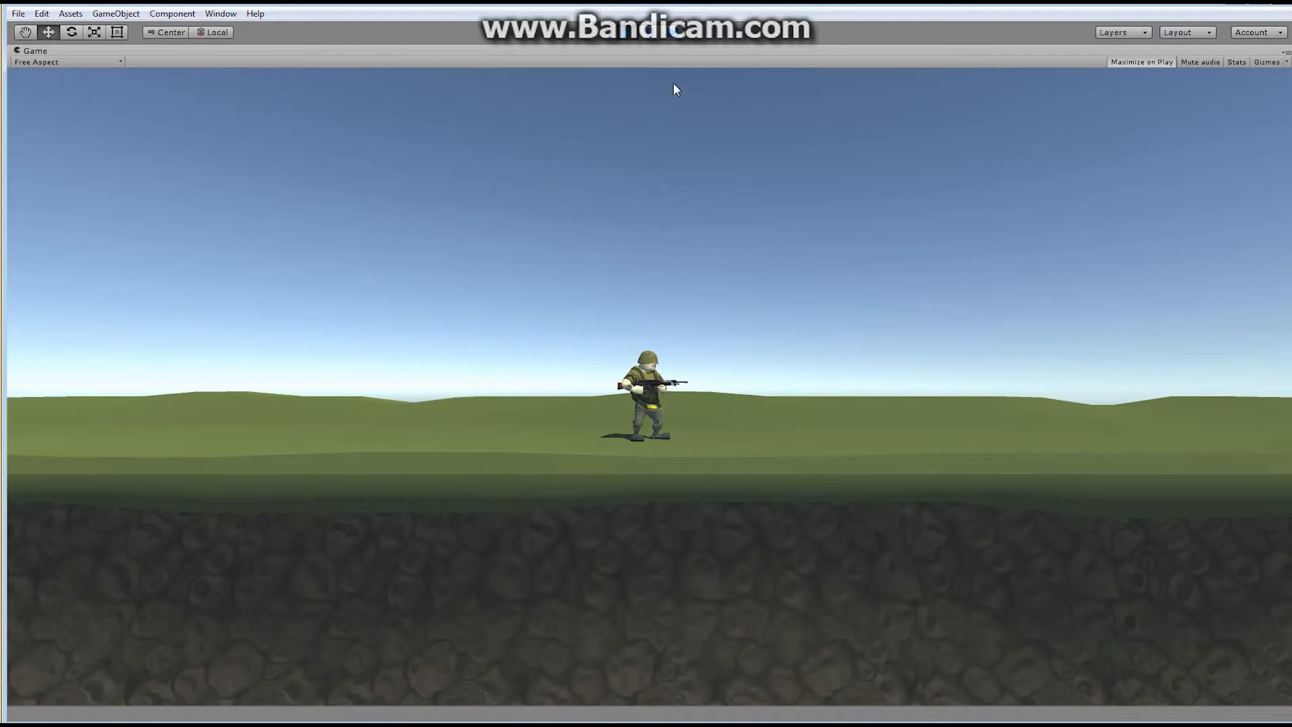
# Step: Stop the running game and add a float parameter named verticalSpeed to the animator controller
pyautogui.click(636, 32)
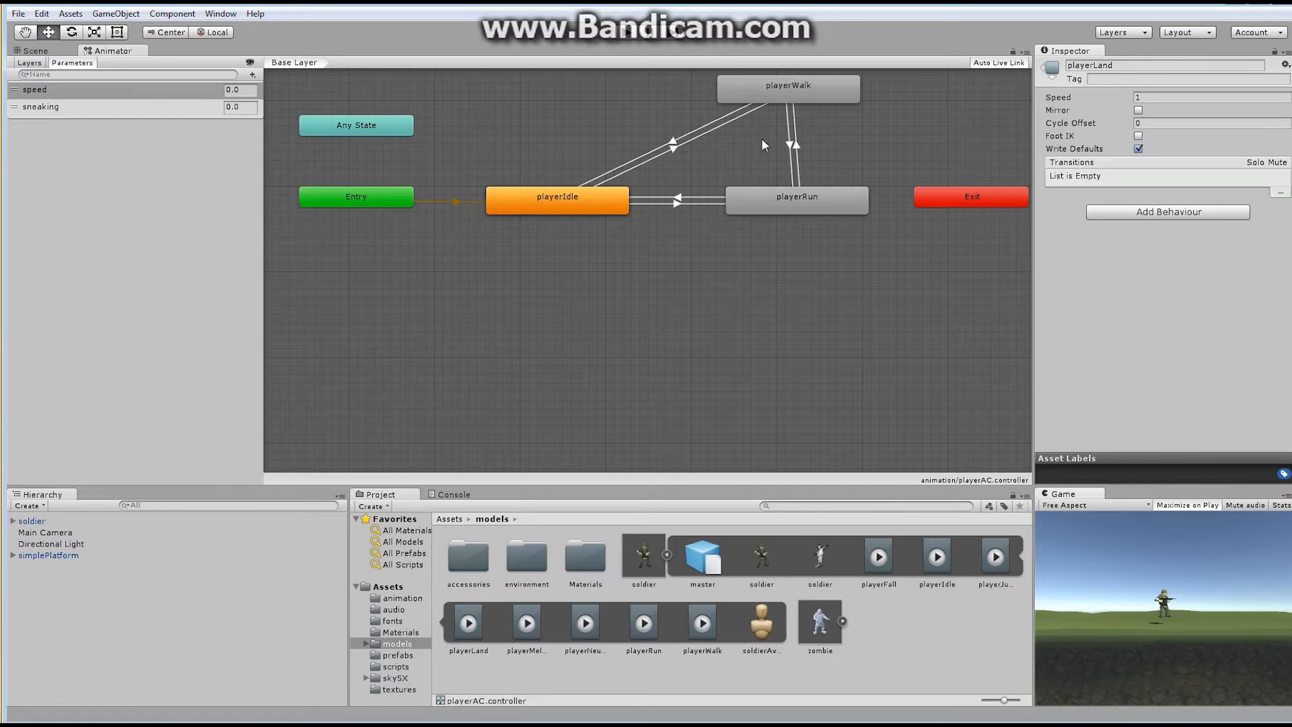
pyautogui.moveTo(623, 108); pyautogui.dragTo(658, 323, button='middle')
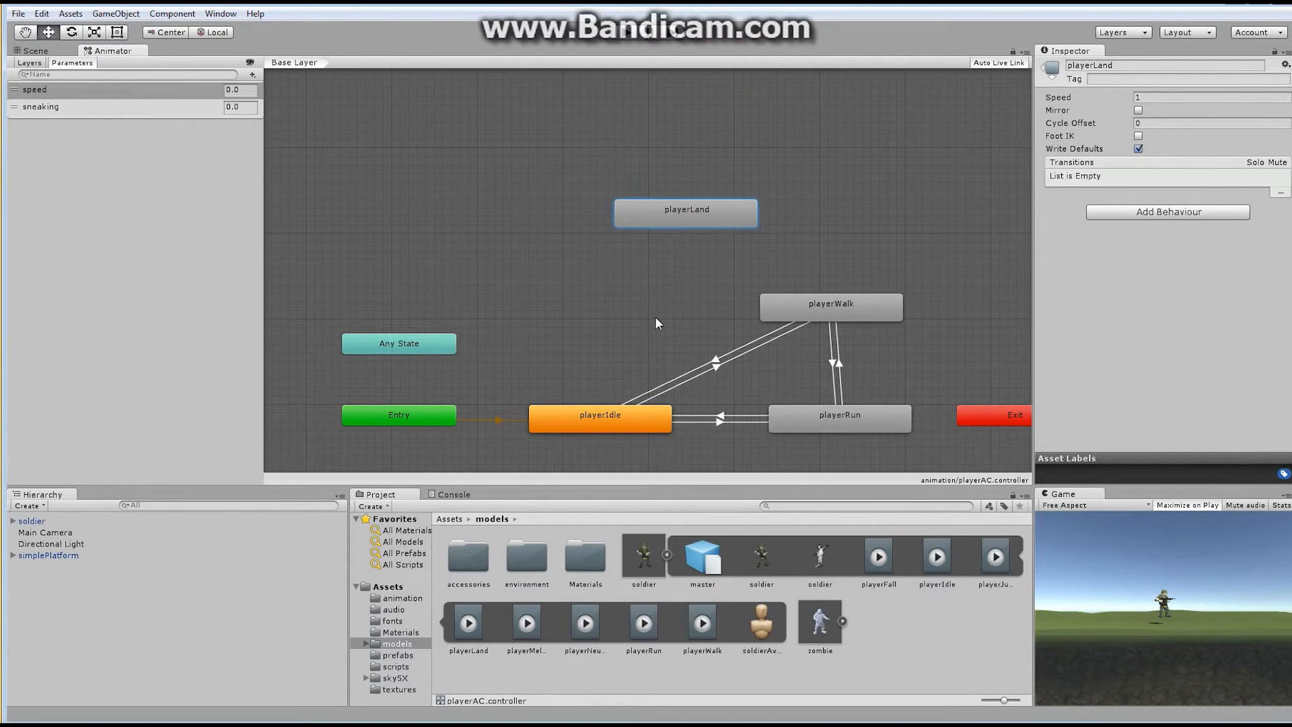
pyautogui.moveTo(685, 214); pyautogui.dragTo(804, 223, button='middle')
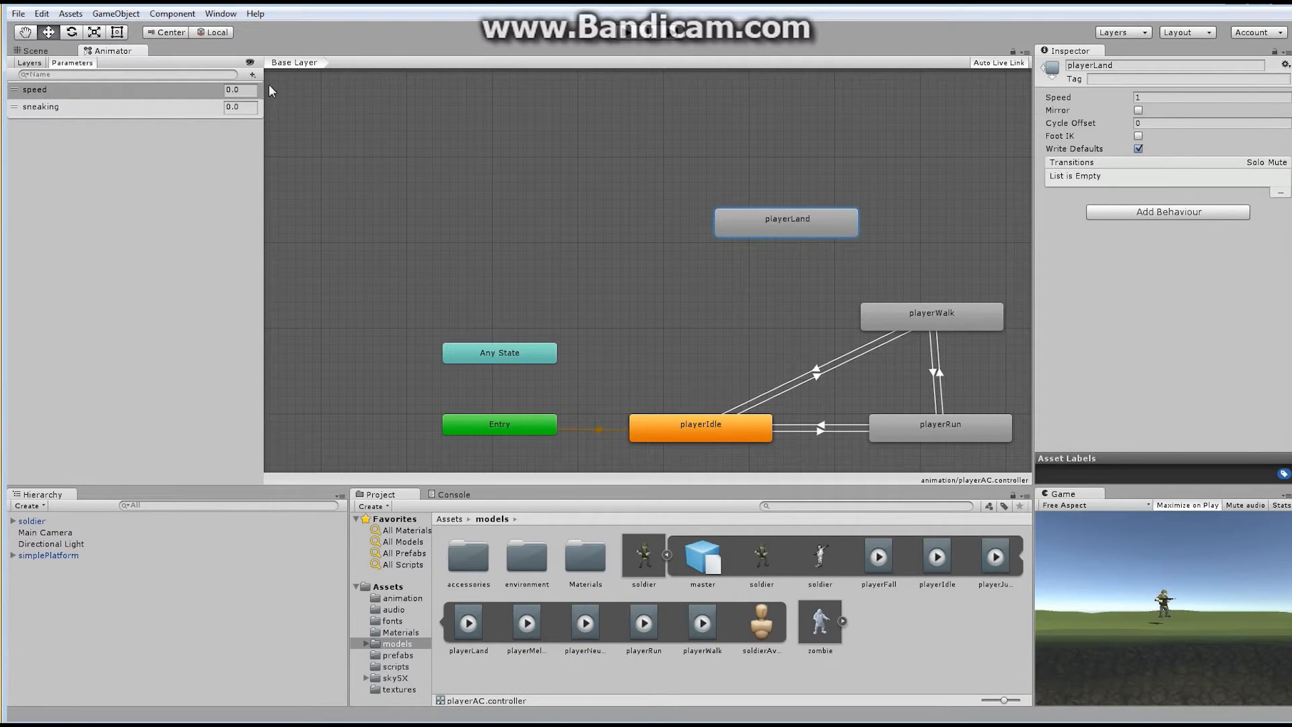
pyautogui.click(253, 75)
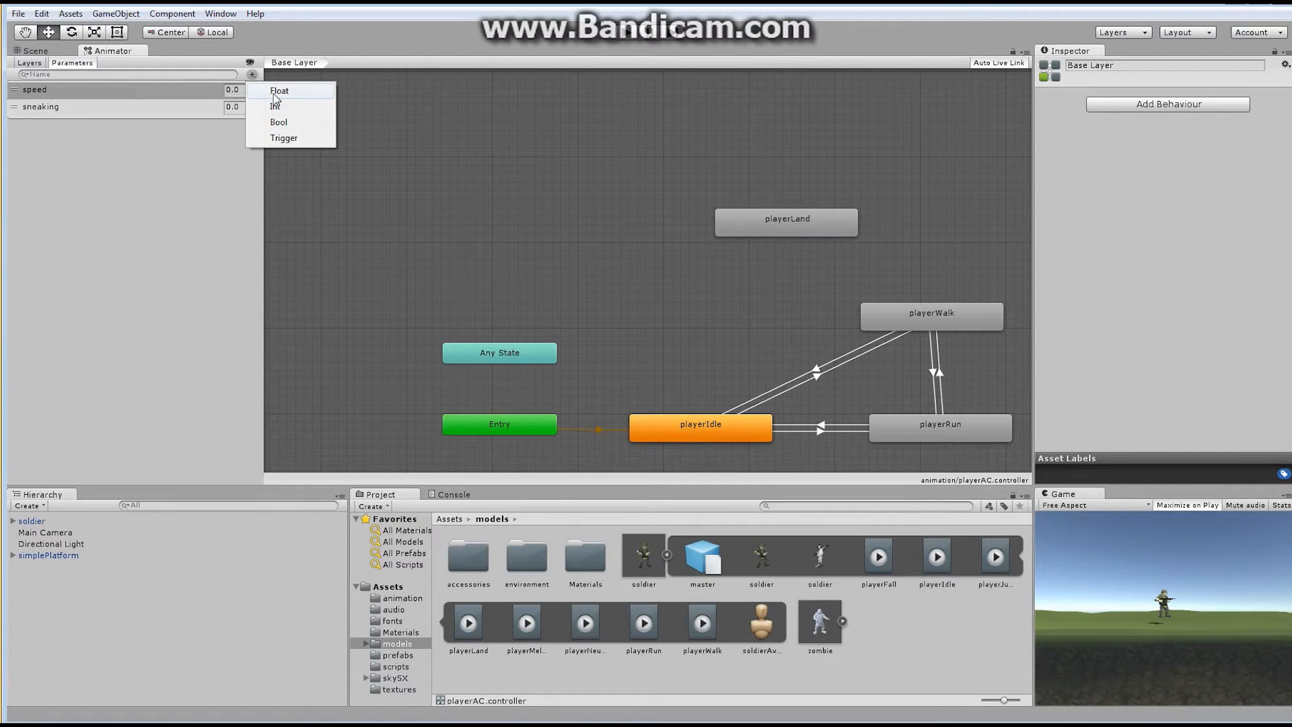
pyautogui.click(273, 89)
pyautogui.write('ver')
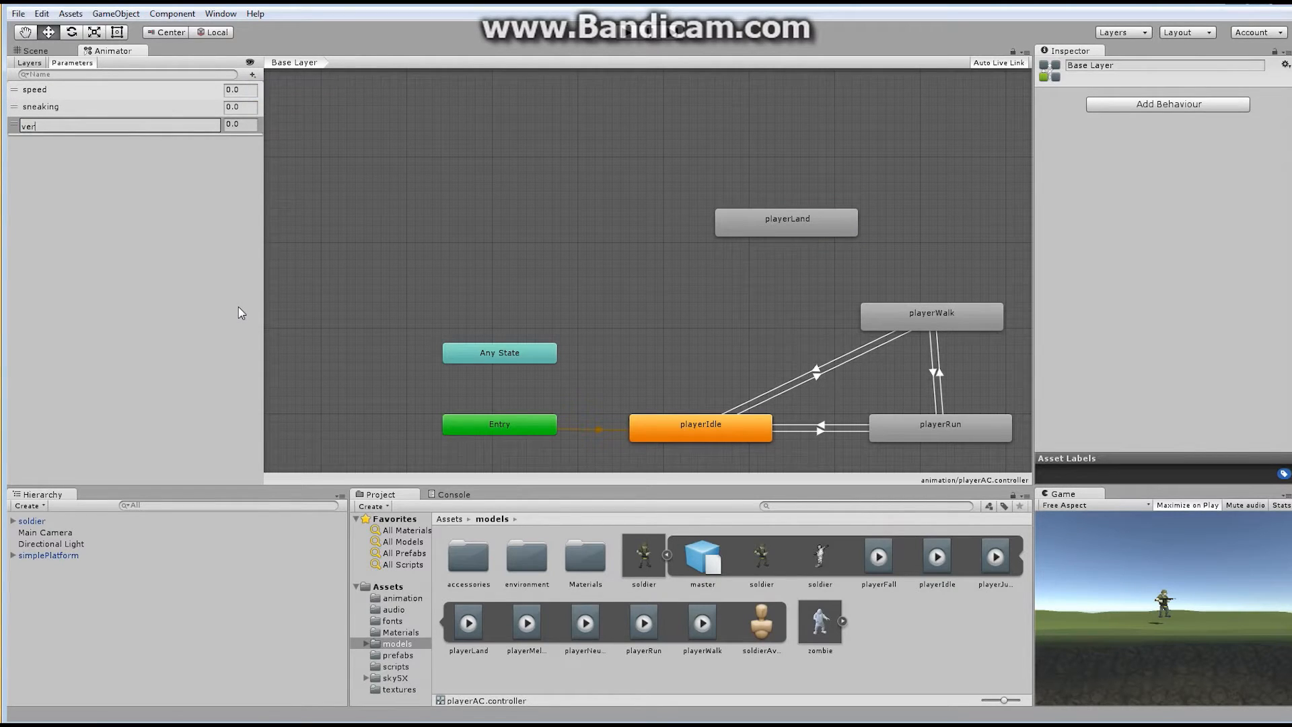
pyautogui.write('ticalSpeed')
pyautogui.press('Return')
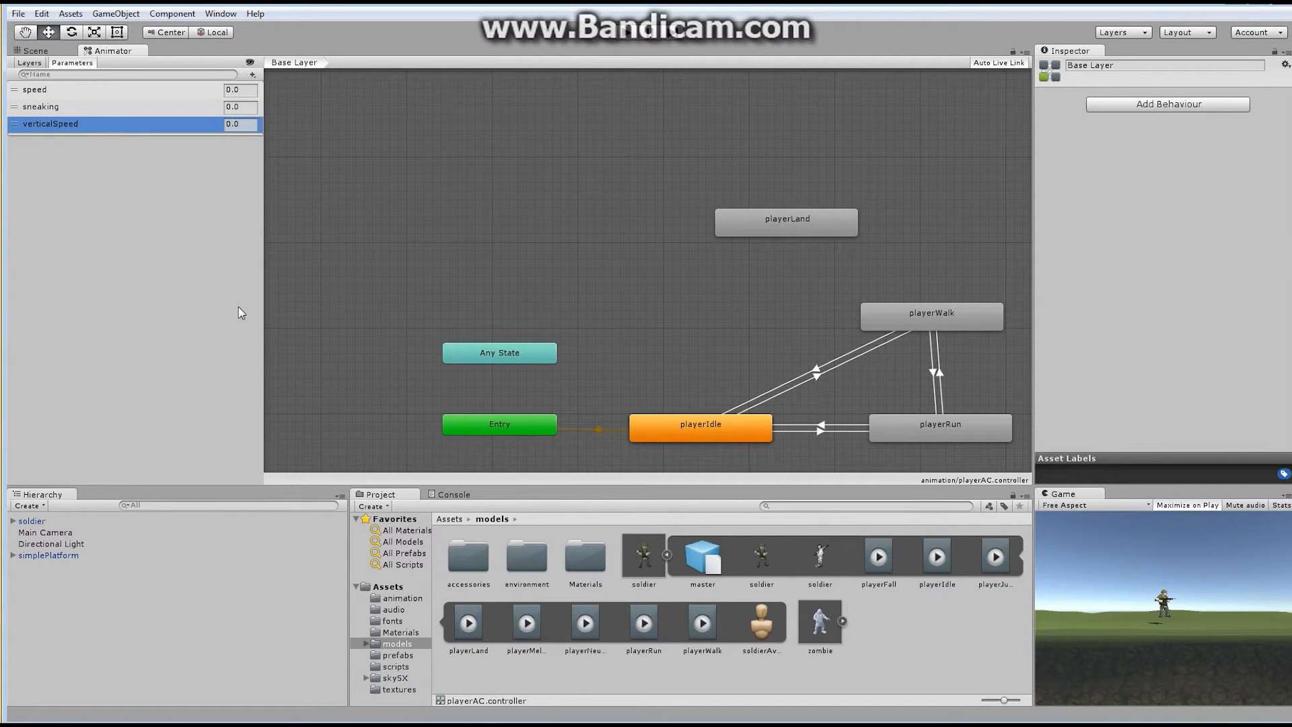
# Step: Add a bool parameter named grounded to the animator controller
pyautogui.click(252, 74)
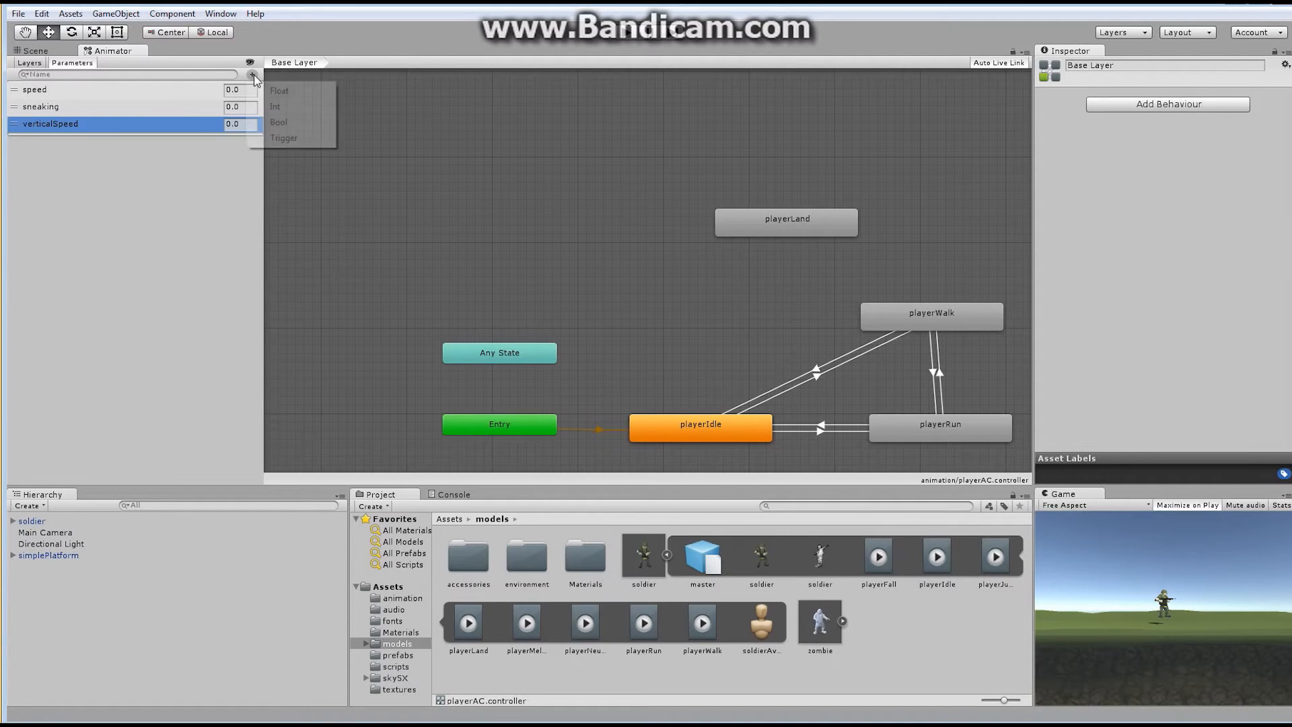
pyautogui.click(281, 124)
pyautogui.write('grounded')
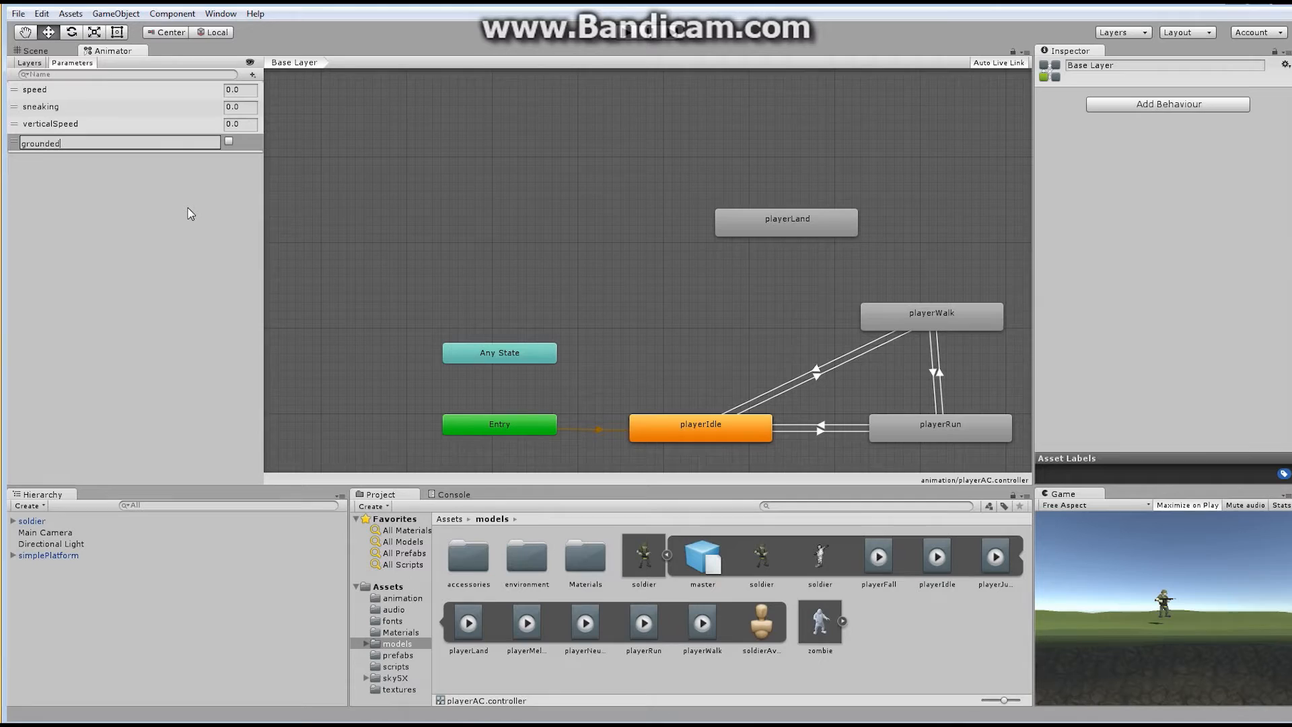
pyautogui.press('Return')
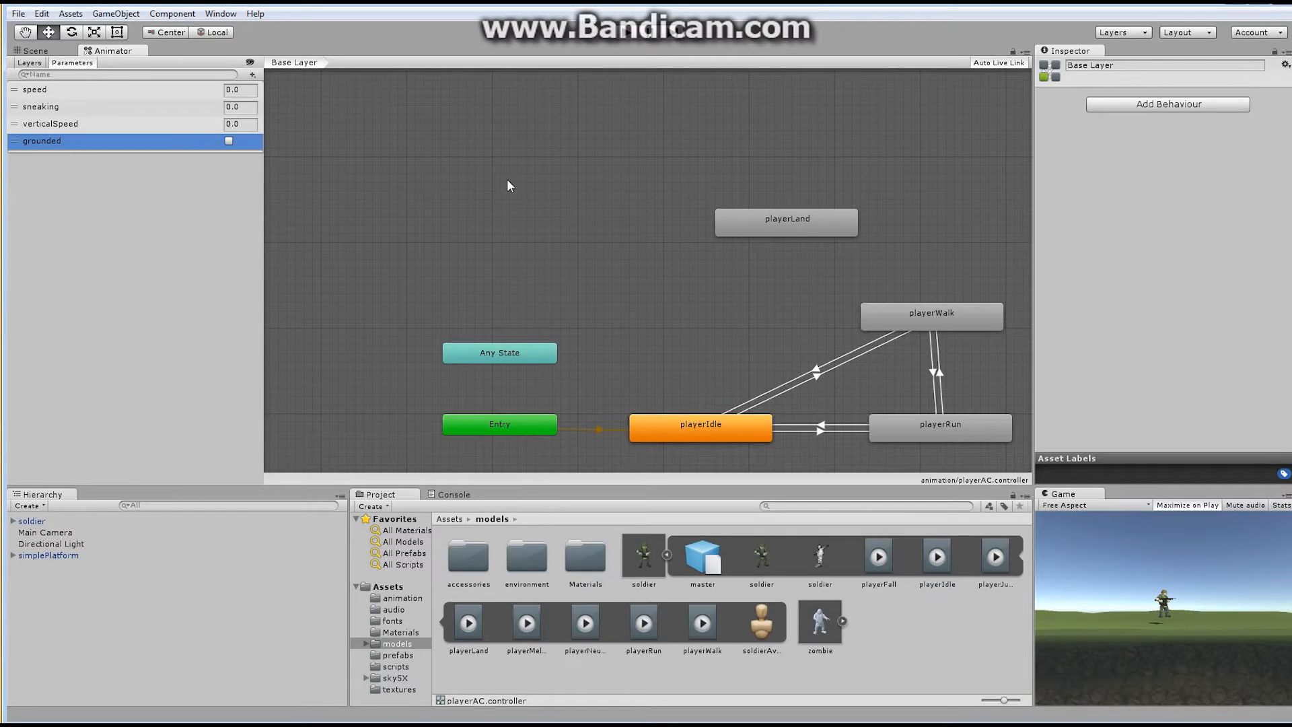
# Step: Create a new blend tree state beside playerLand, above Any State, and rename it jumpBlendTree
pyautogui.rightClick(523, 195)
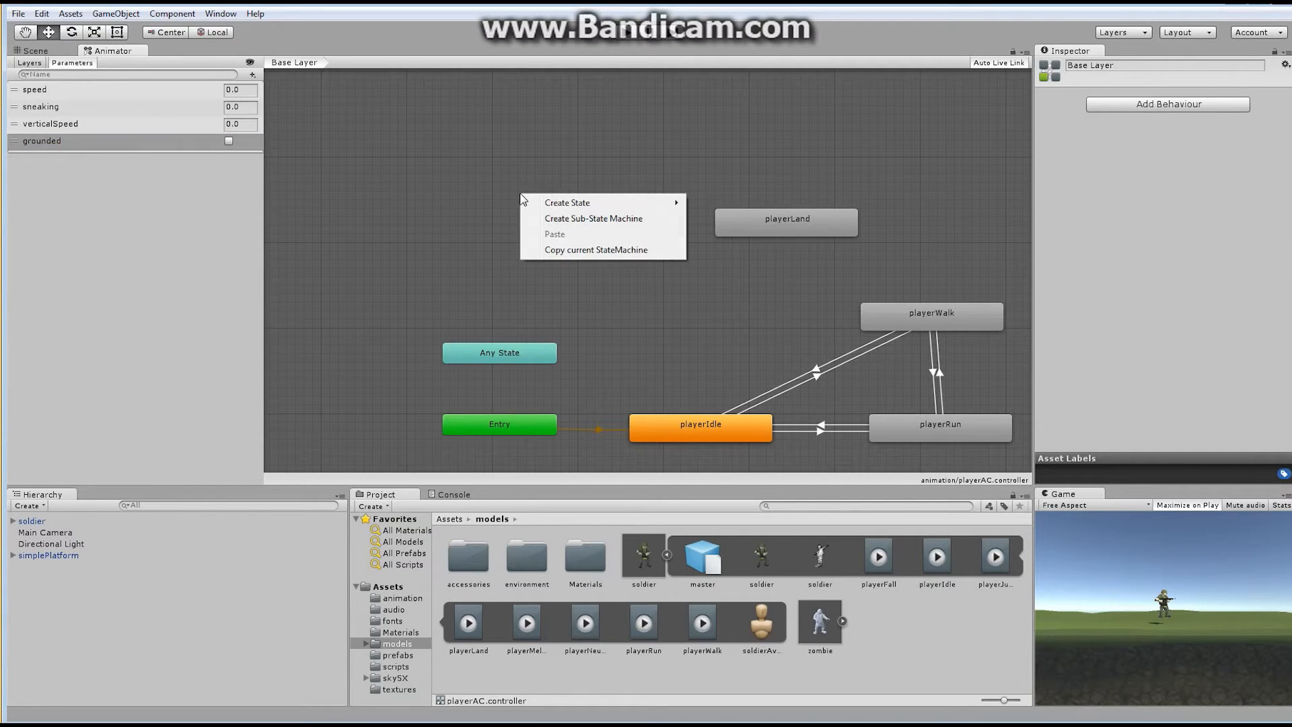
pyautogui.moveTo(568, 203)
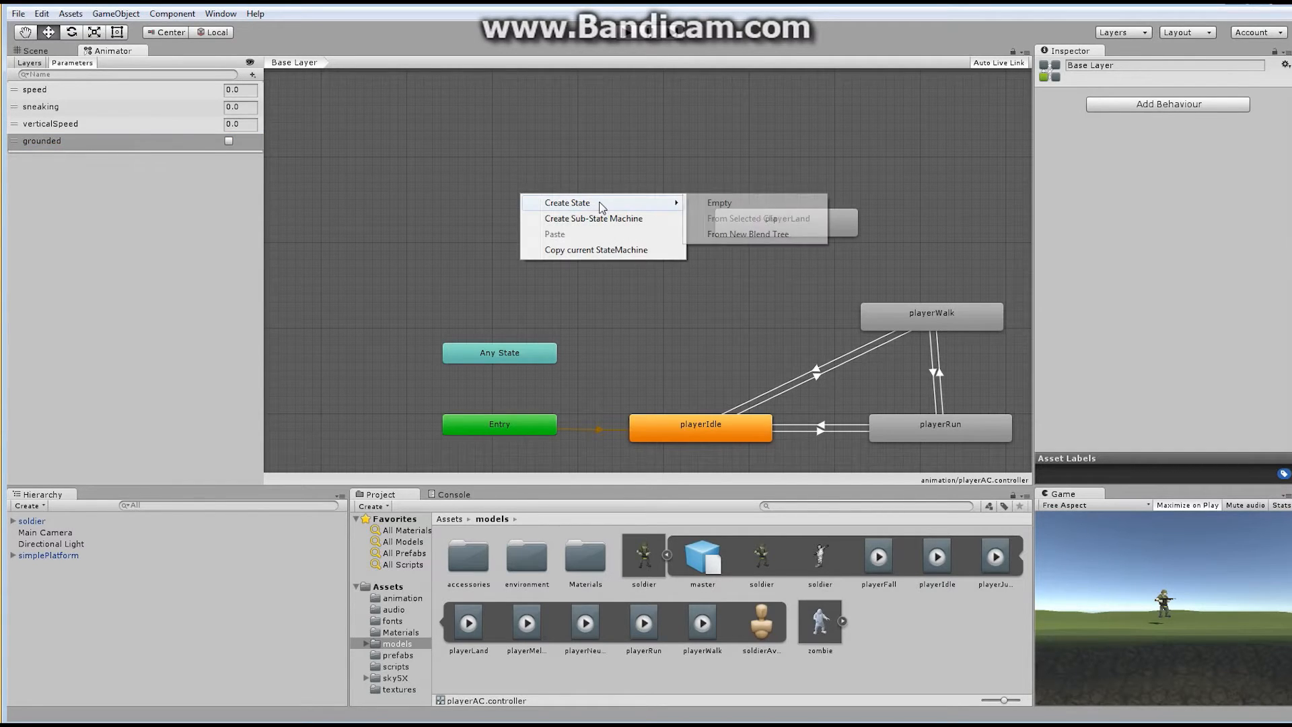
pyautogui.click(759, 241)
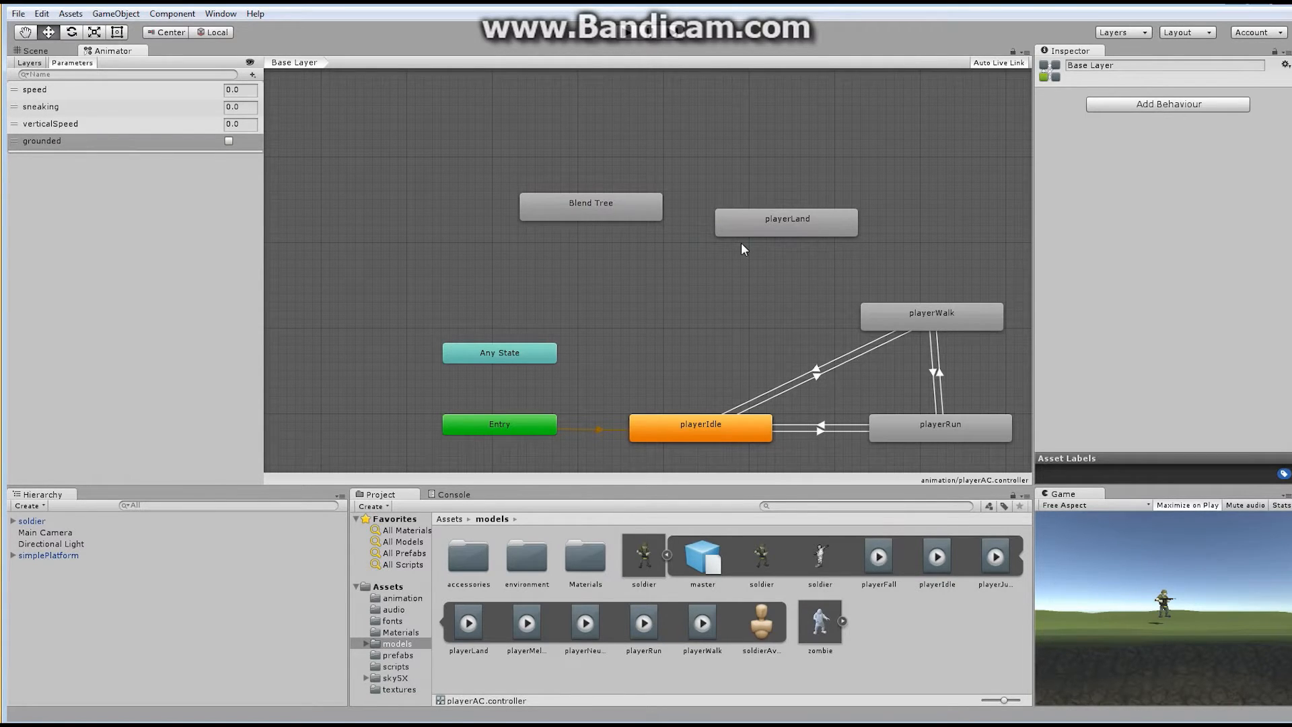
pyautogui.moveTo(583, 208); pyautogui.dragTo(513, 224)
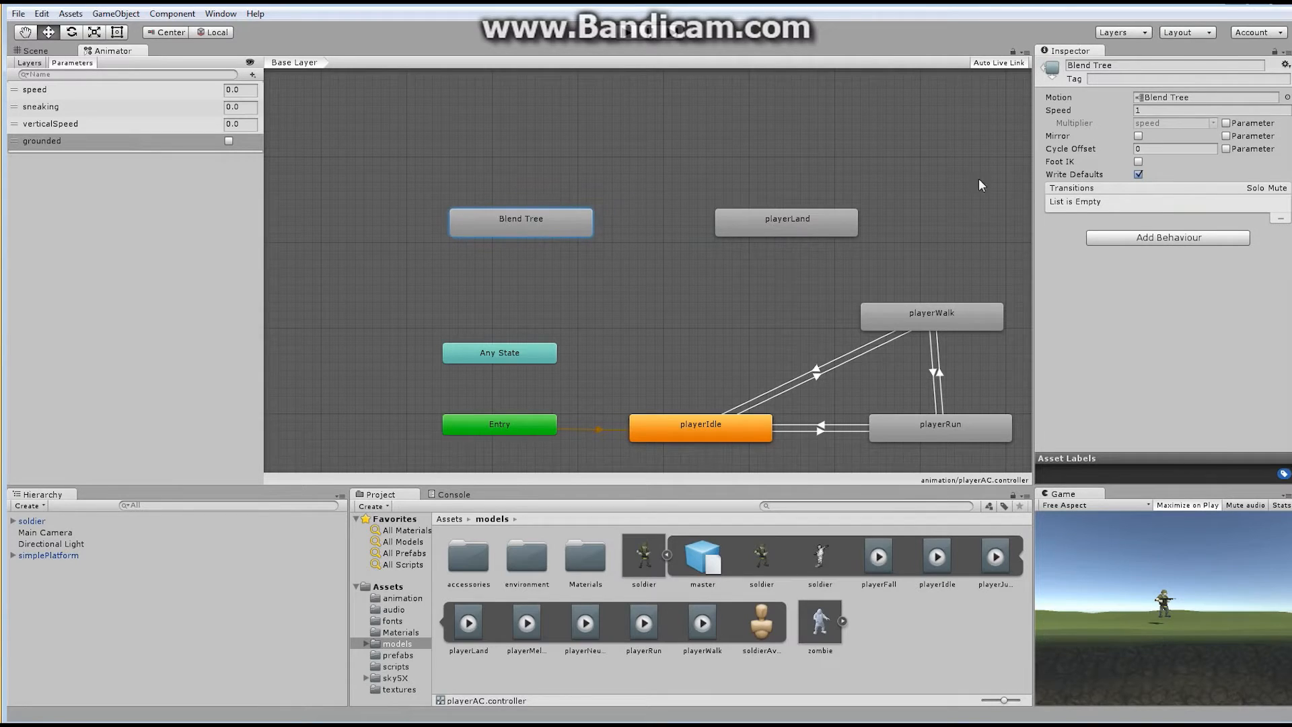
pyautogui.click(1123, 65)
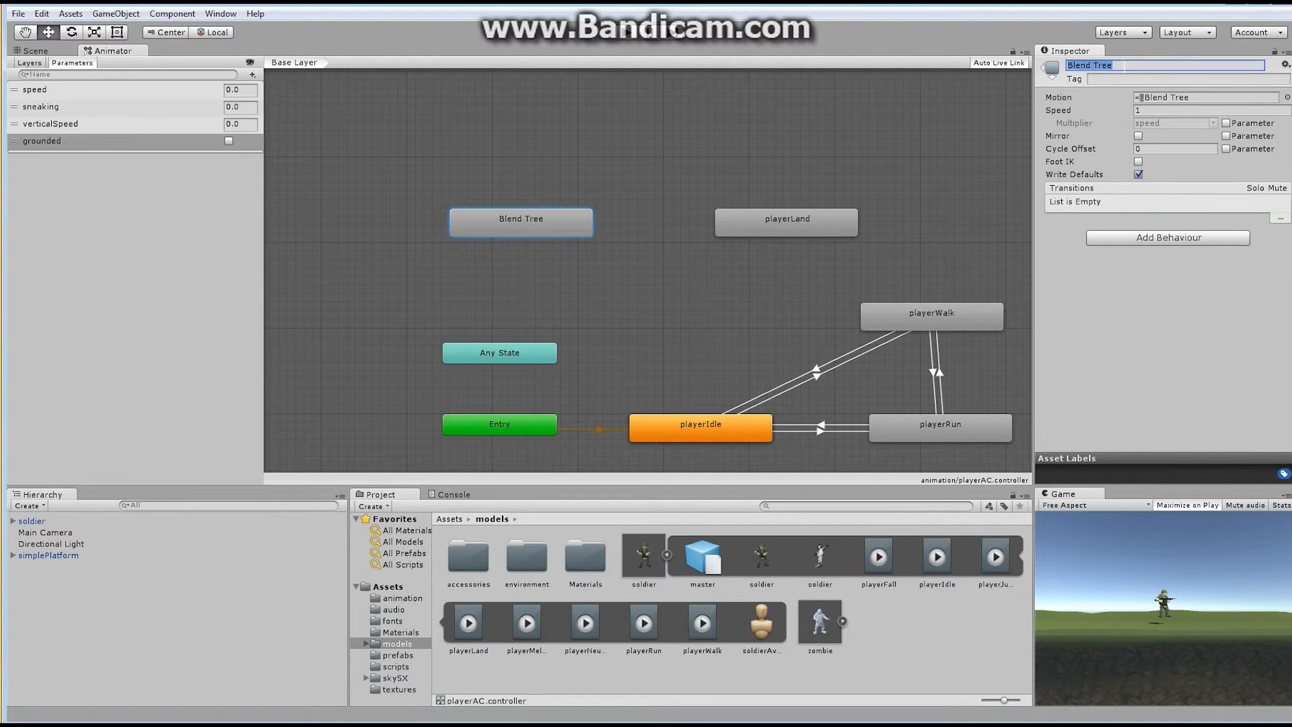
pyautogui.write('jumpBlendTree')
pyautogui.press('Return')
# Step: Open jumpBlendTree and set the blend tree's parameter to verticalSpeed
pyautogui.doubleClick(531, 222)
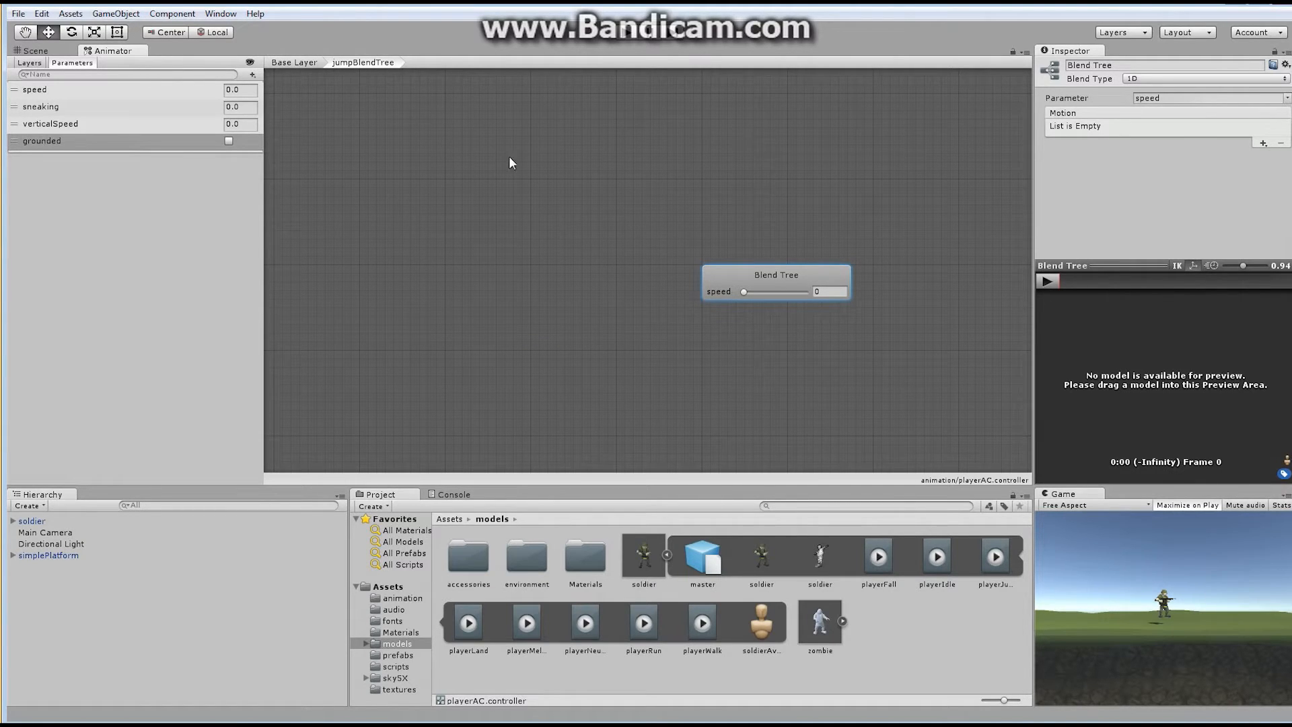
pyautogui.moveTo(757, 181); pyautogui.dragTo(577, 194, button='middle')
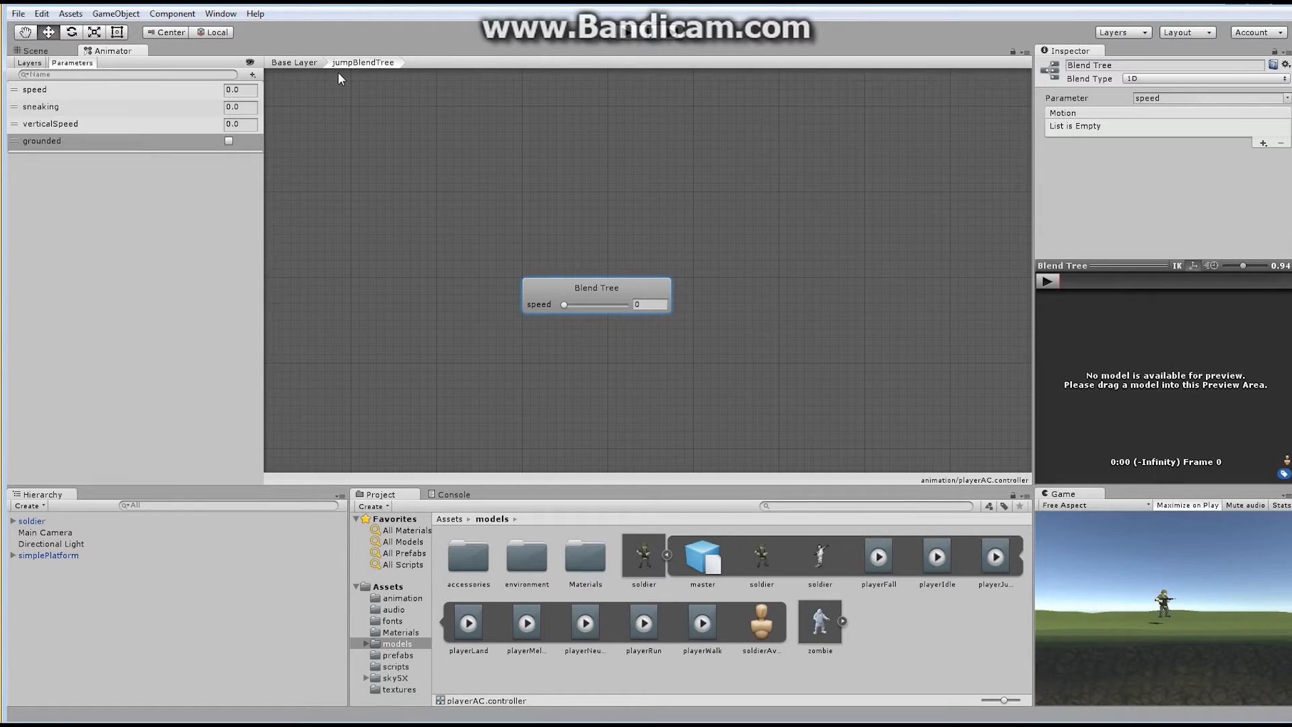
pyautogui.click(292, 62)
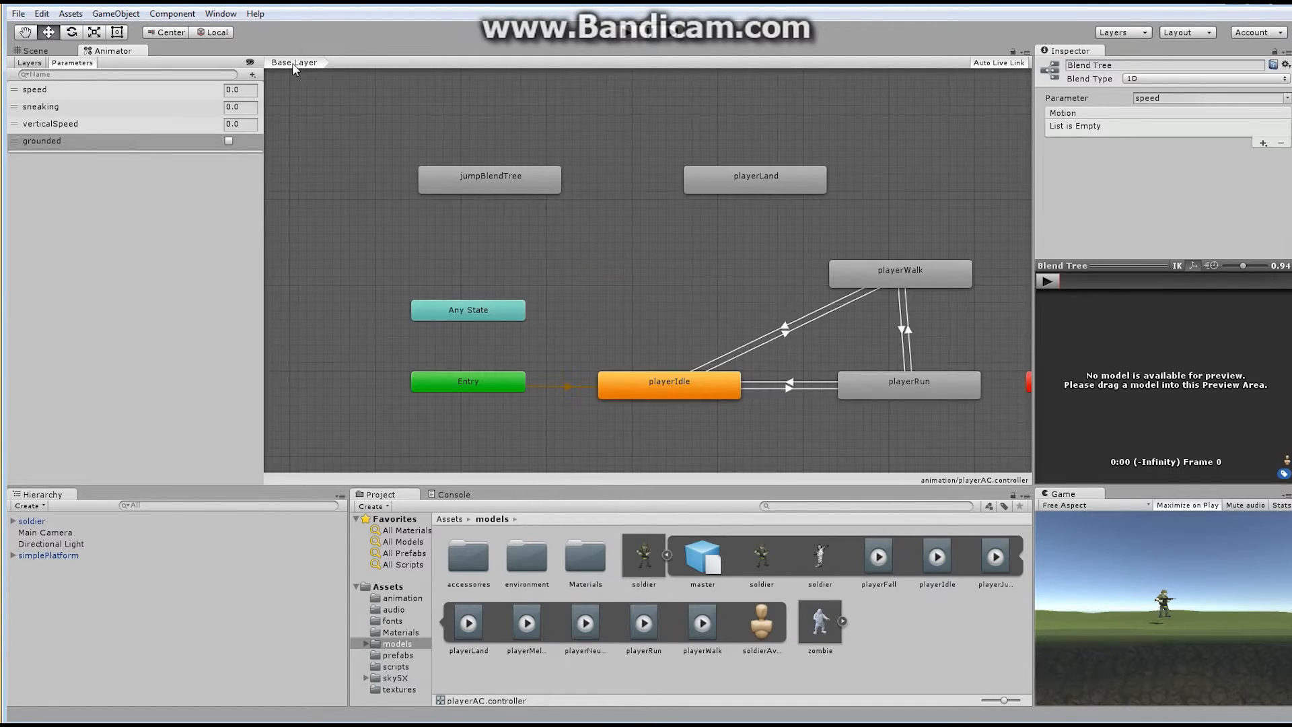
pyautogui.doubleClick(500, 179)
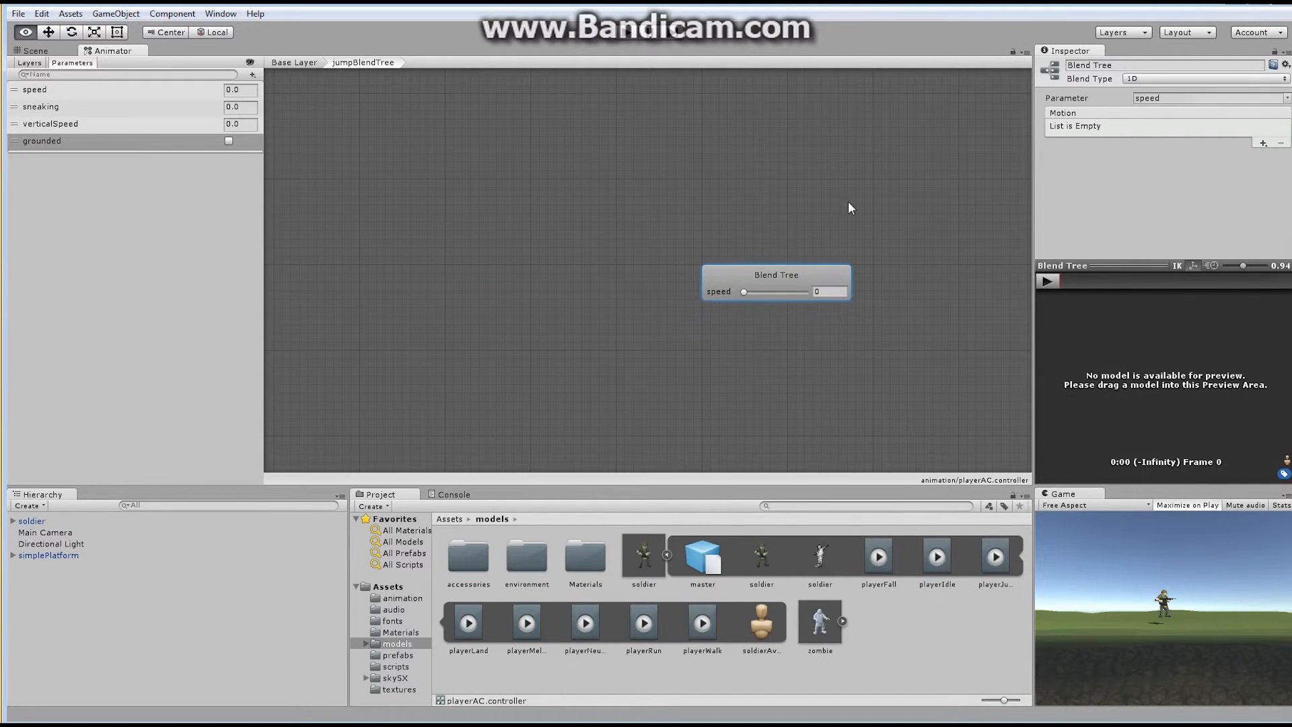
pyautogui.moveTo(825, 202); pyautogui.dragTo(611, 171, button='middle')
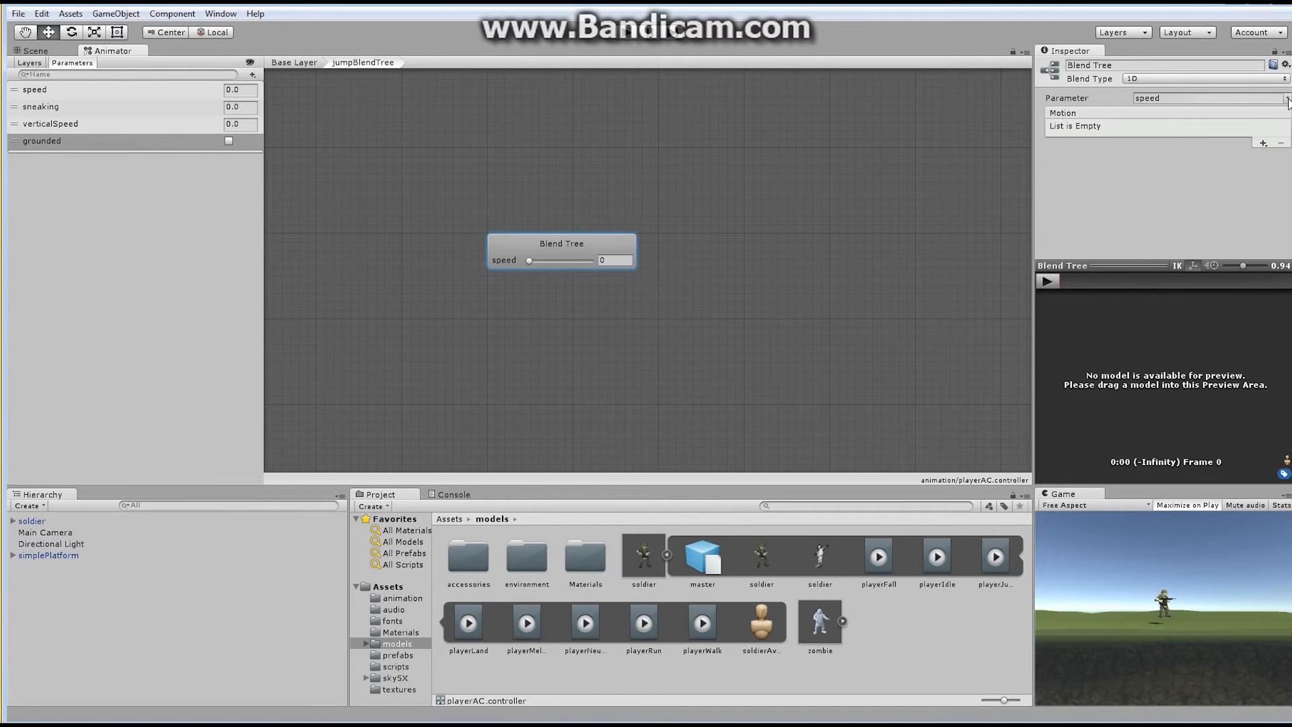
pyautogui.click(1288, 99)
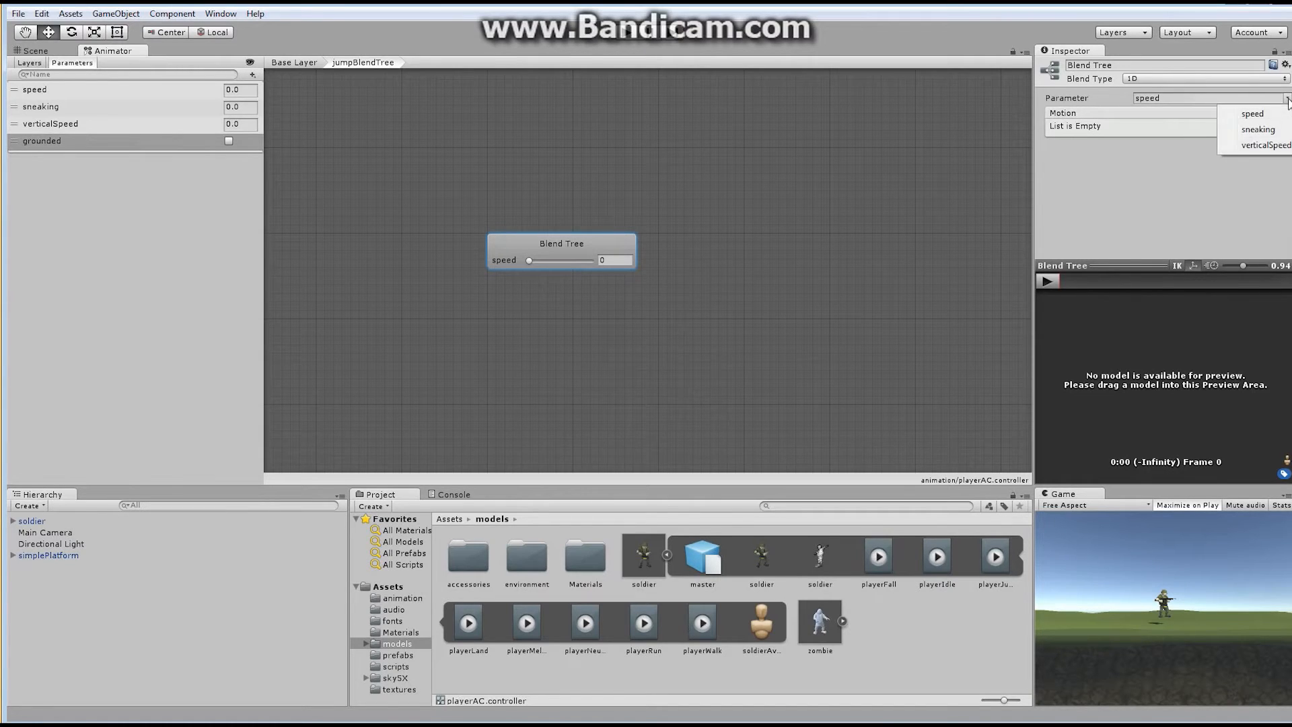
pyautogui.click(1271, 146)
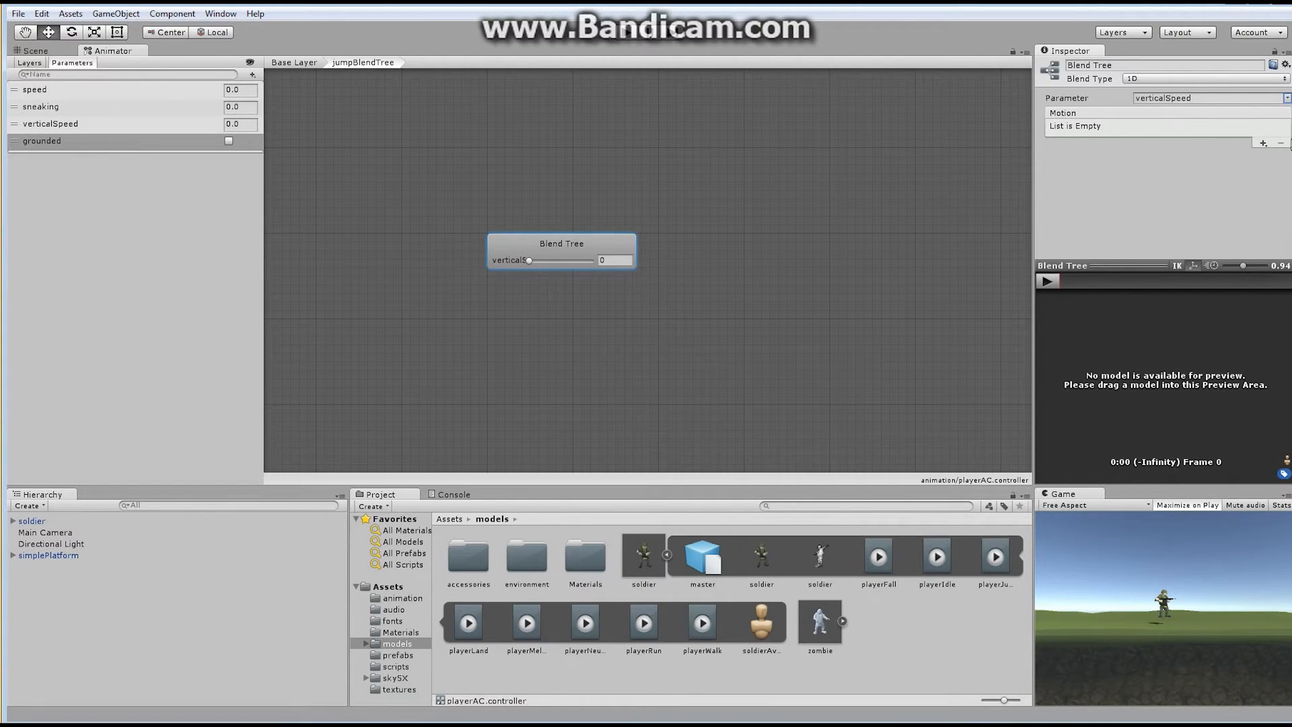
# Step: Add two motion fields to the blend tree and assign the playerJump clip to the first one
pyautogui.click(1263, 145)
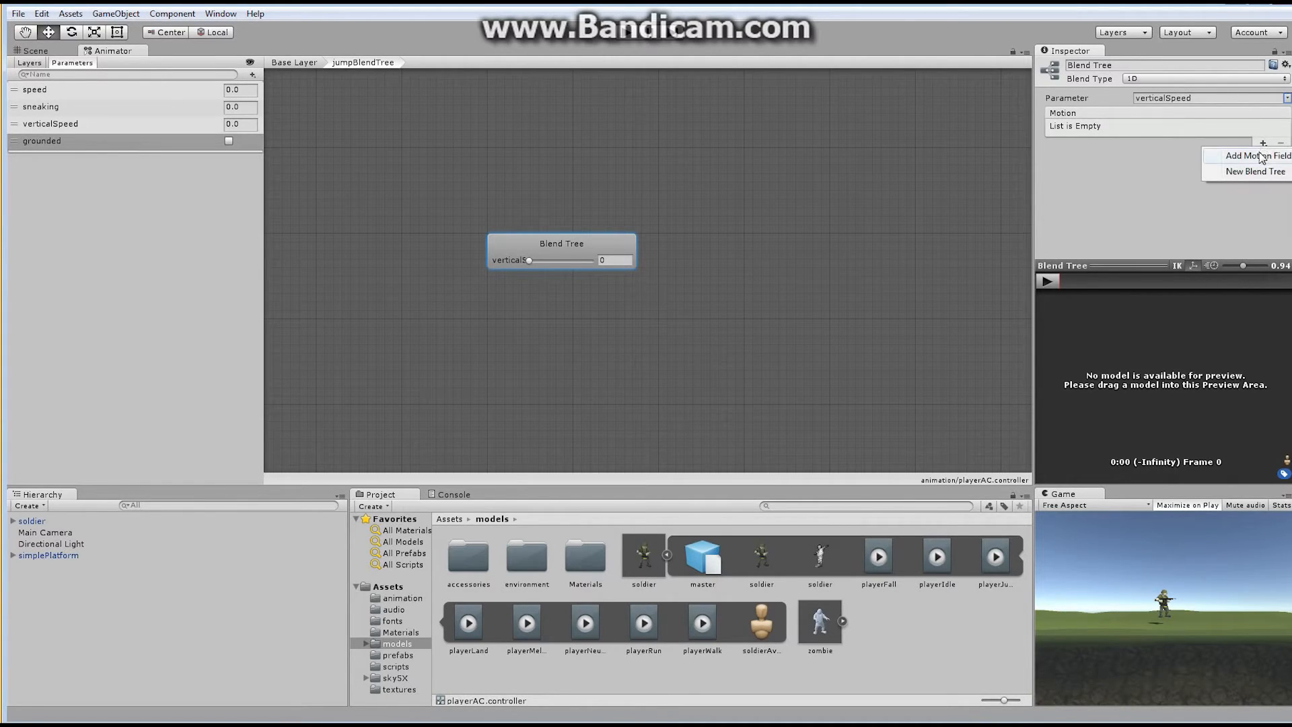
pyautogui.click(1257, 156)
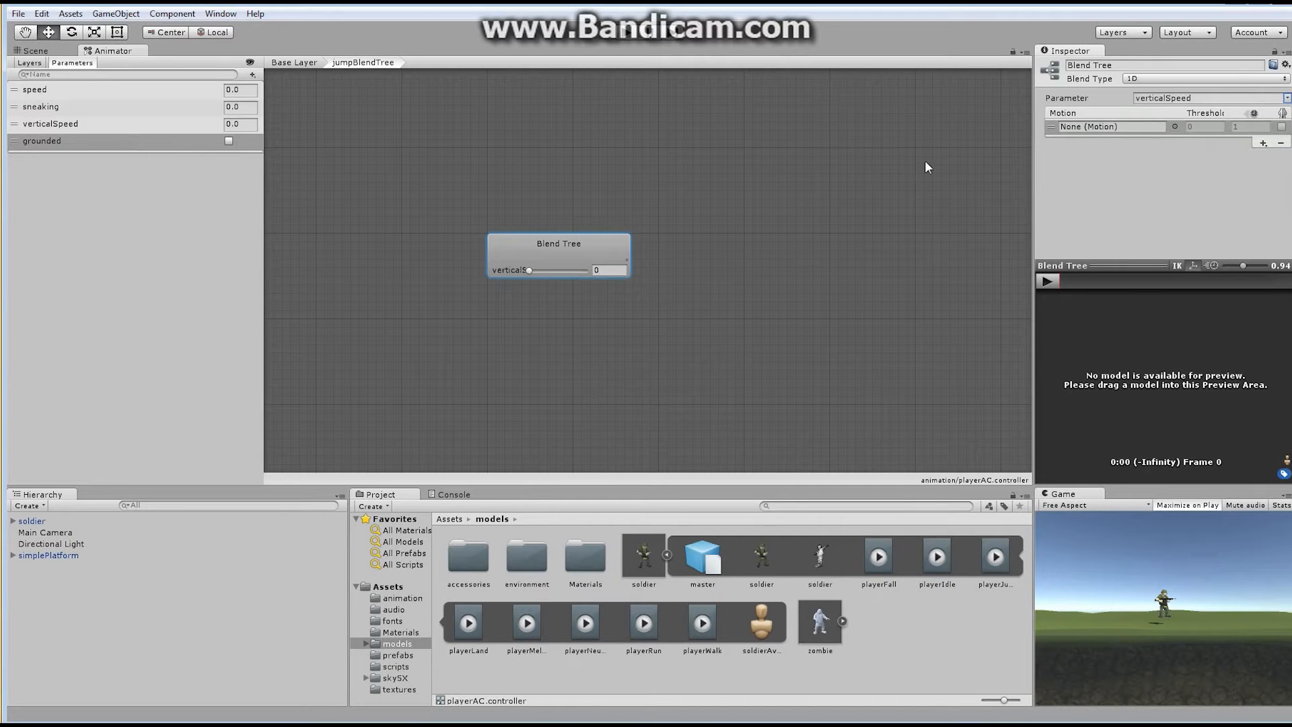
pyautogui.click(1173, 126)
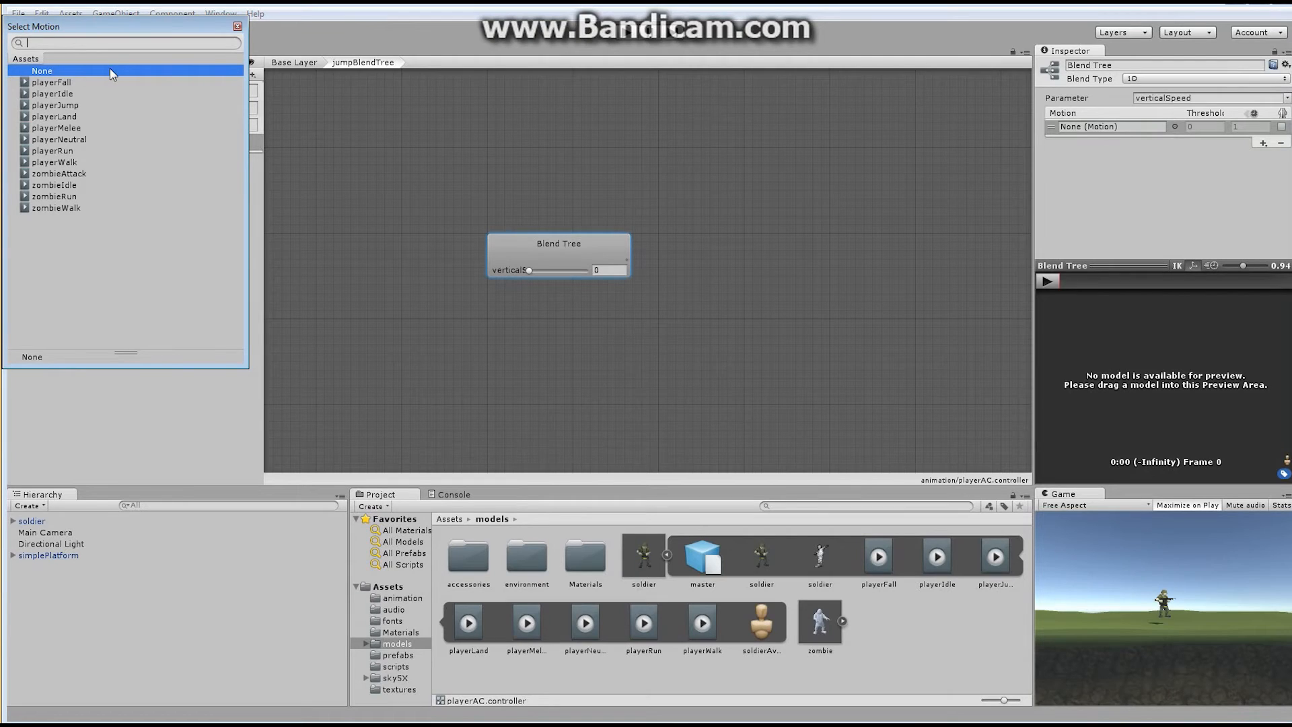
pyautogui.click(74, 106)
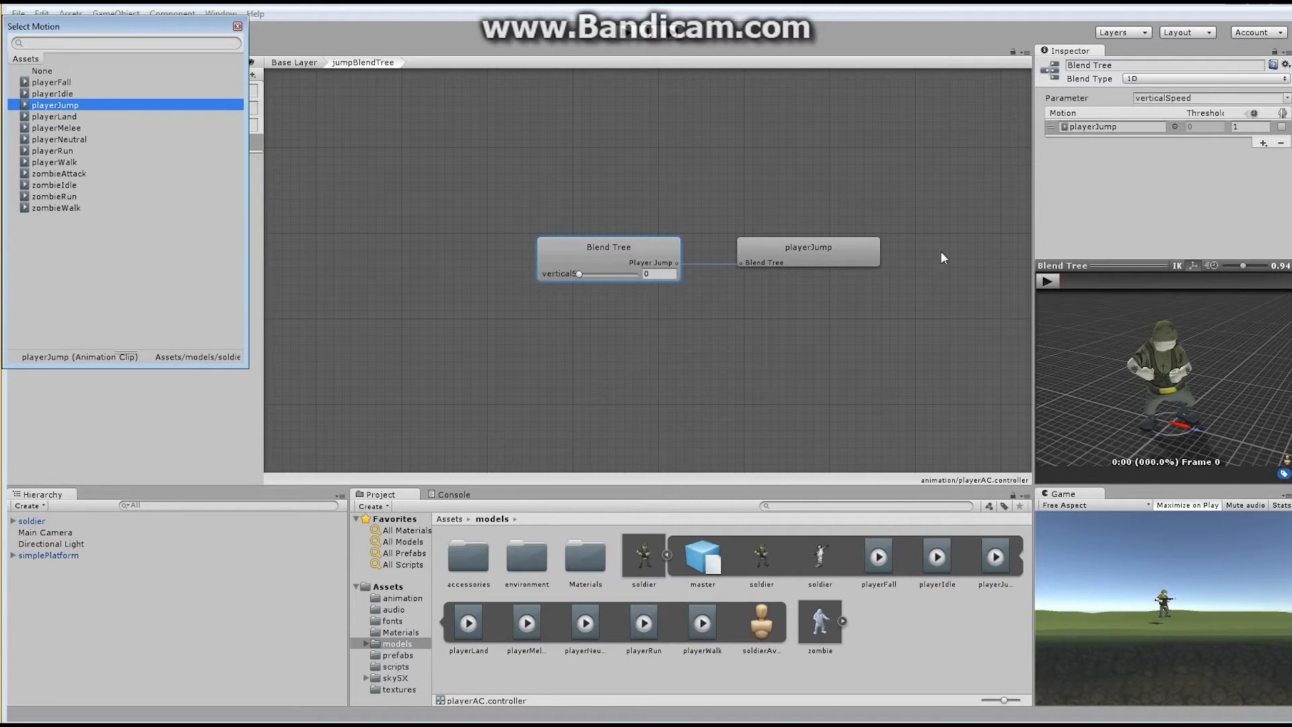
pyautogui.click(1263, 144)
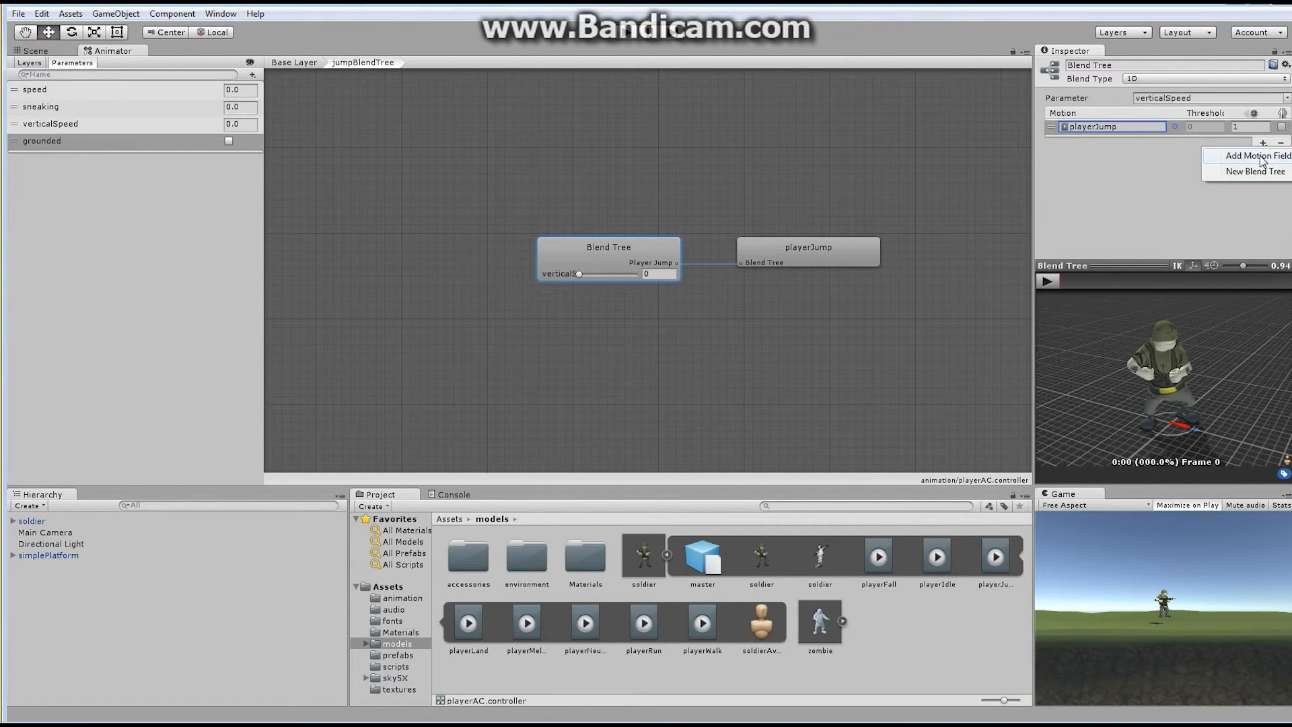
pyautogui.click(1258, 156)
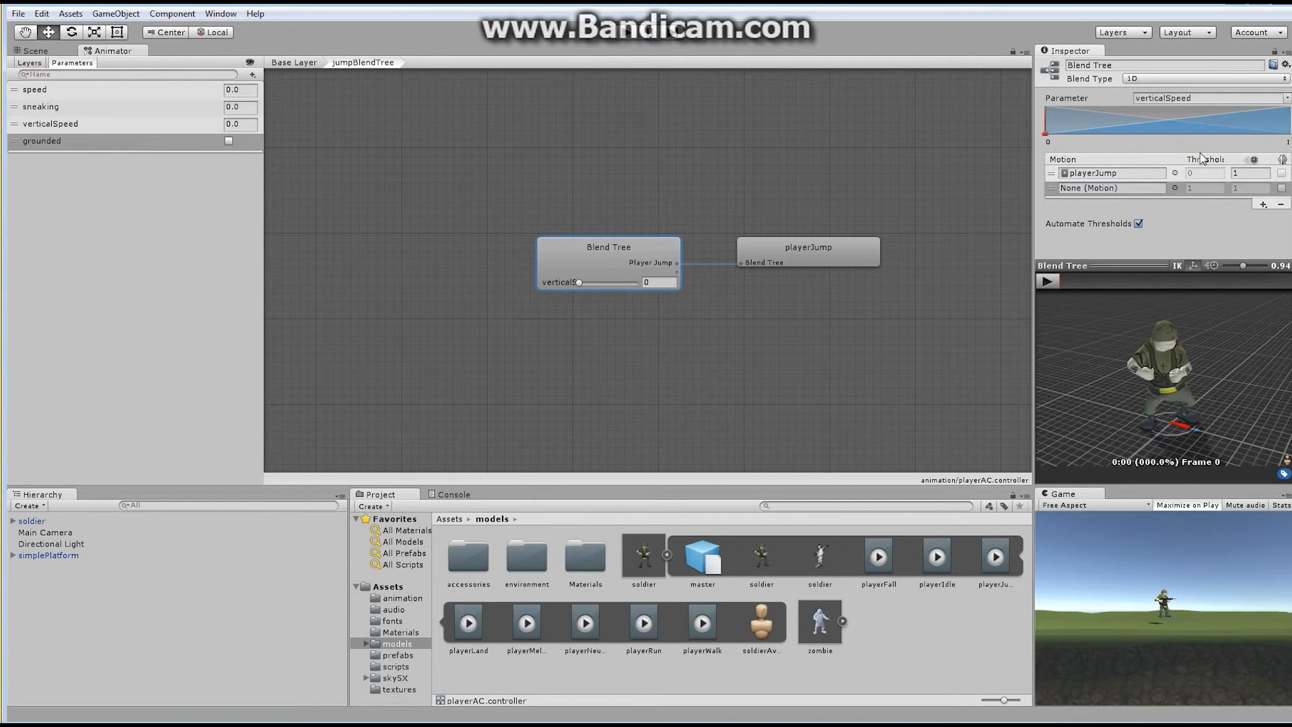
# Step: Assign the playerFall clip to the blend tree's second motion field and preview the blend between the two clips
pyautogui.click(1176, 188)
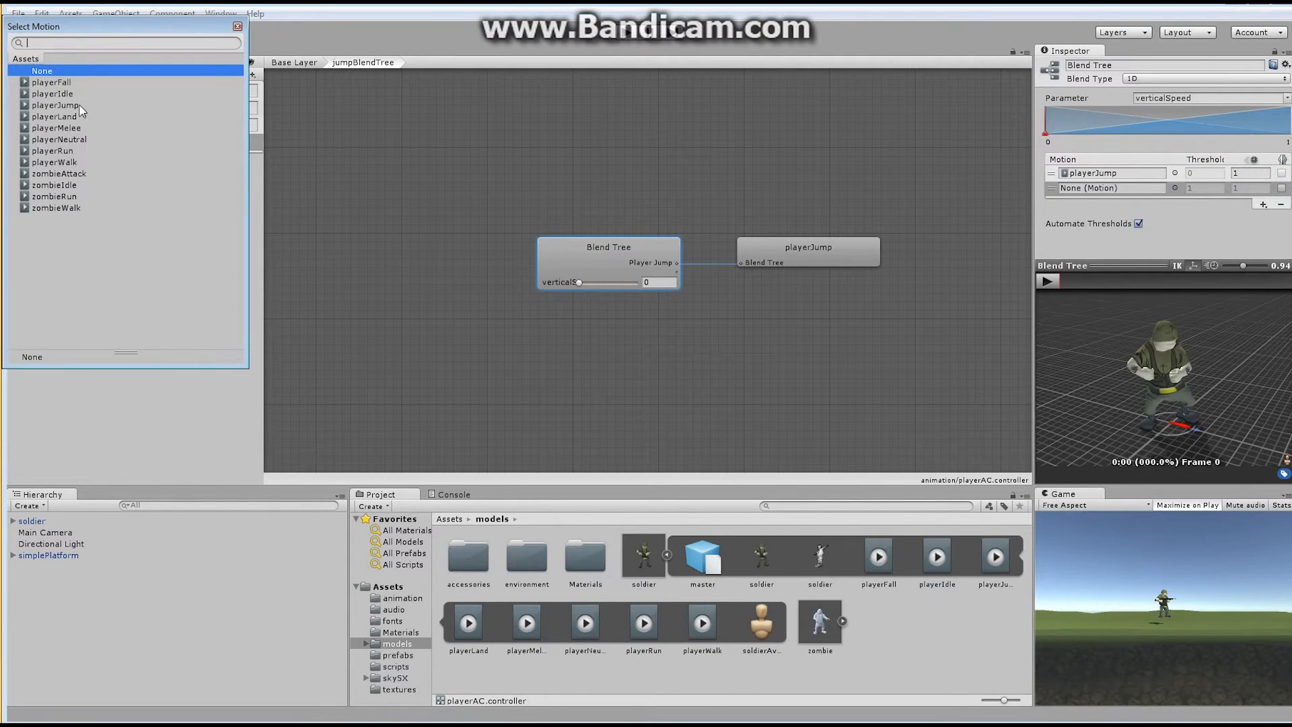
pyautogui.click(53, 82)
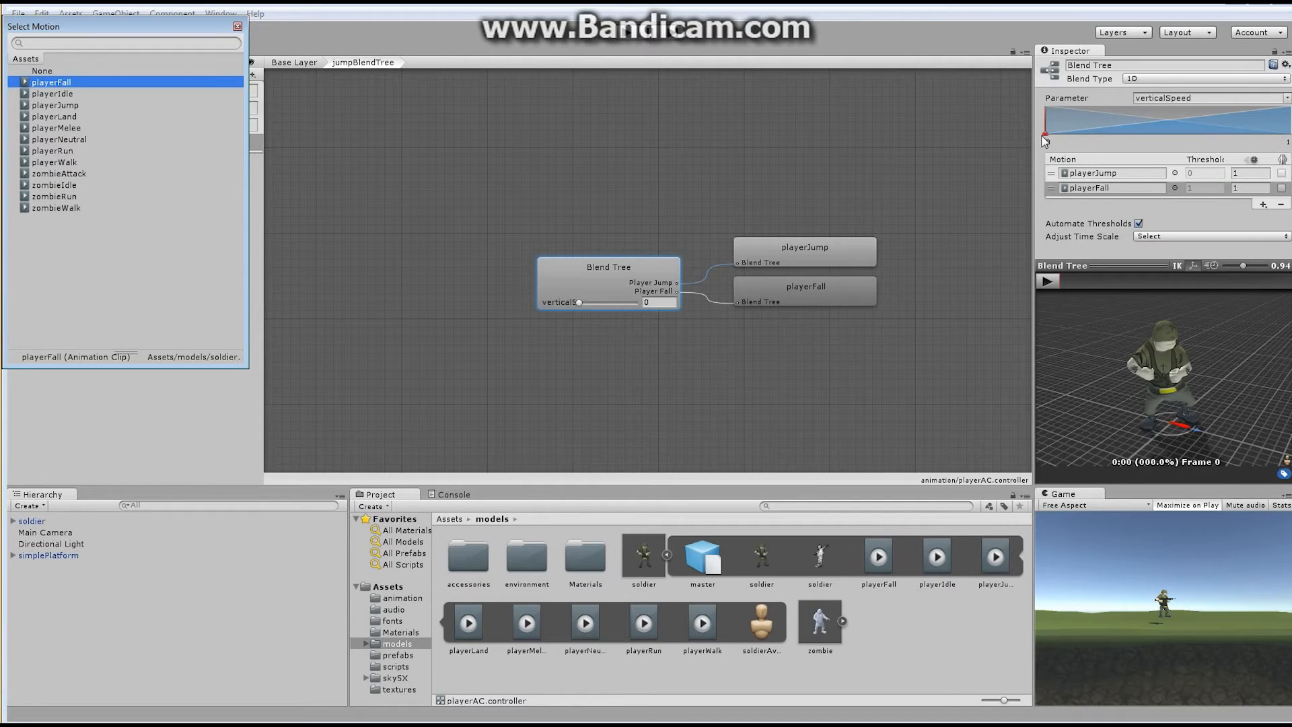
pyautogui.moveTo(1046, 134)
pyautogui.mouseDown()
pyautogui.moveTo(1161, 134)
pyautogui.moveTo(1046, 155)
pyautogui.moveTo(1174, 169)
pyautogui.mouseUp()
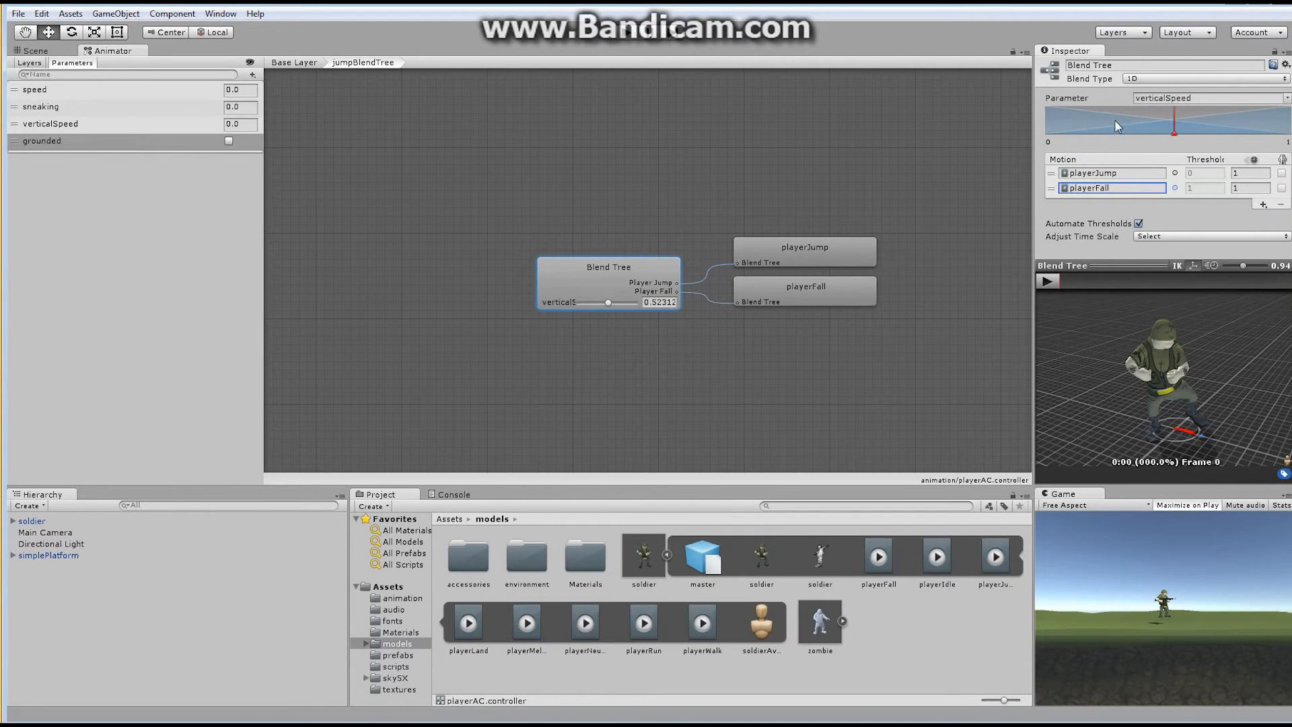
pyautogui.moveTo(1174, 129)
pyautogui.mouseDown()
pyautogui.moveTo(1275, 137)
pyautogui.moveTo(1024, 140)
pyautogui.mouseUp()
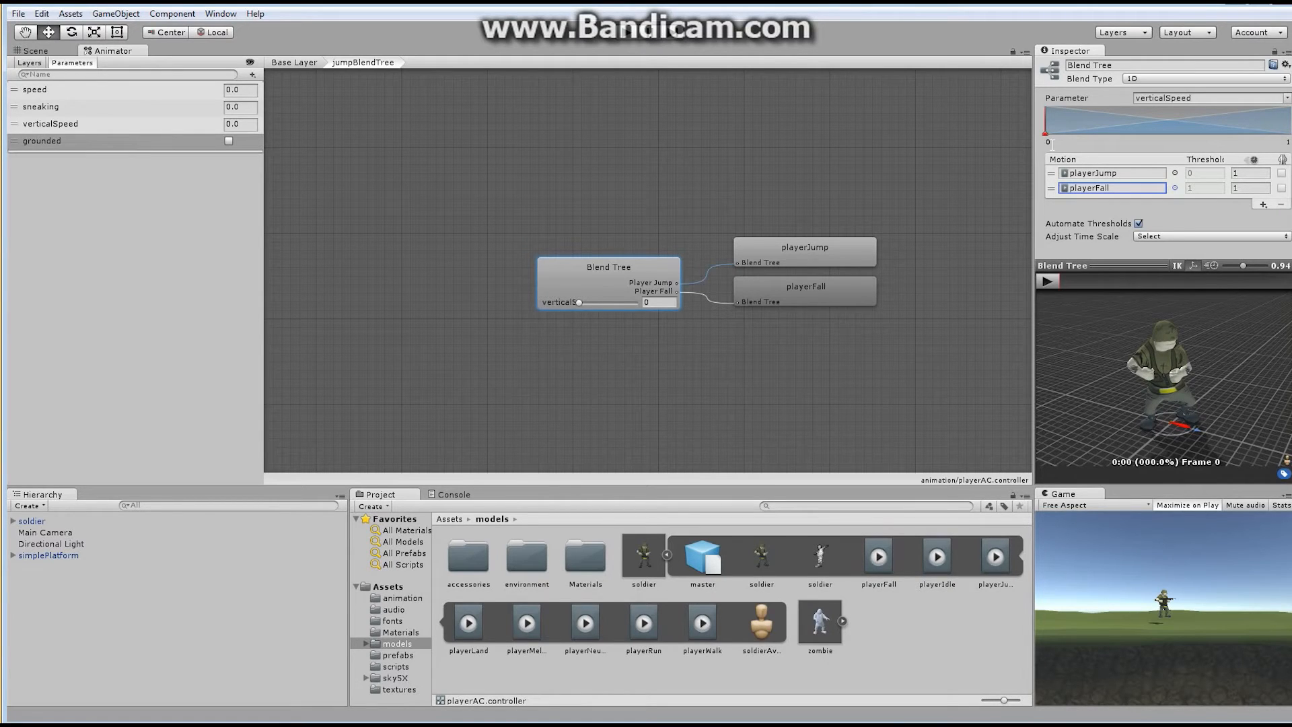
pyautogui.moveTo(1047, 141); pyautogui.dragTo(1289, 140)
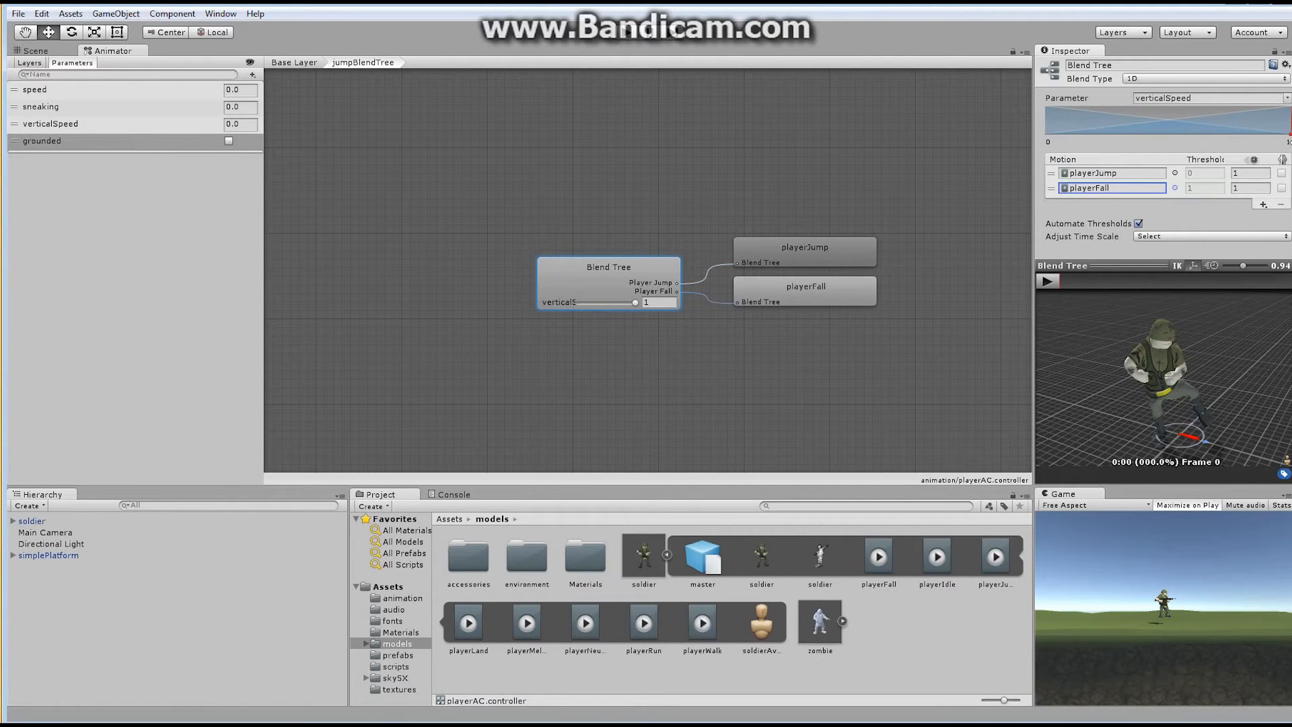
pyautogui.click(1207, 187)
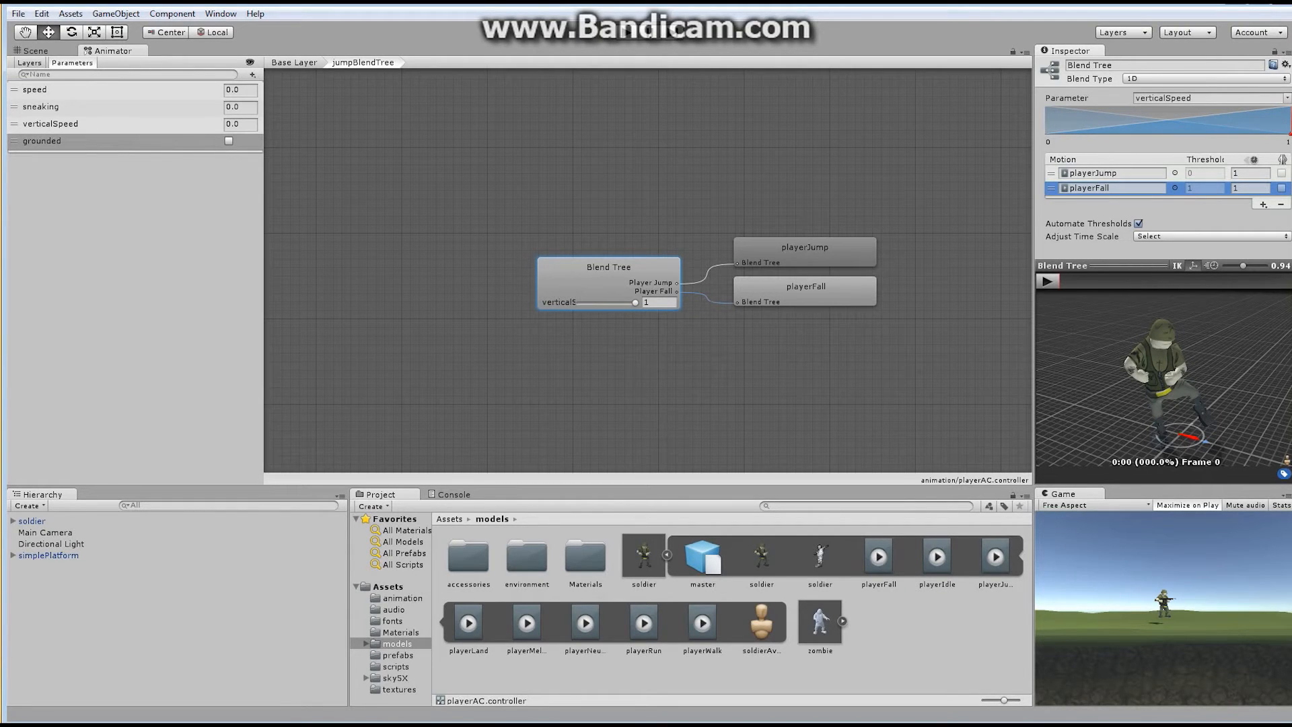
pyautogui.moveTo(1290, 134)
pyautogui.mouseDown()
pyautogui.moveTo(1010, 138)
pyautogui.moveTo(1289, 135)
pyautogui.moveTo(1167, 135)
pyautogui.mouseUp()
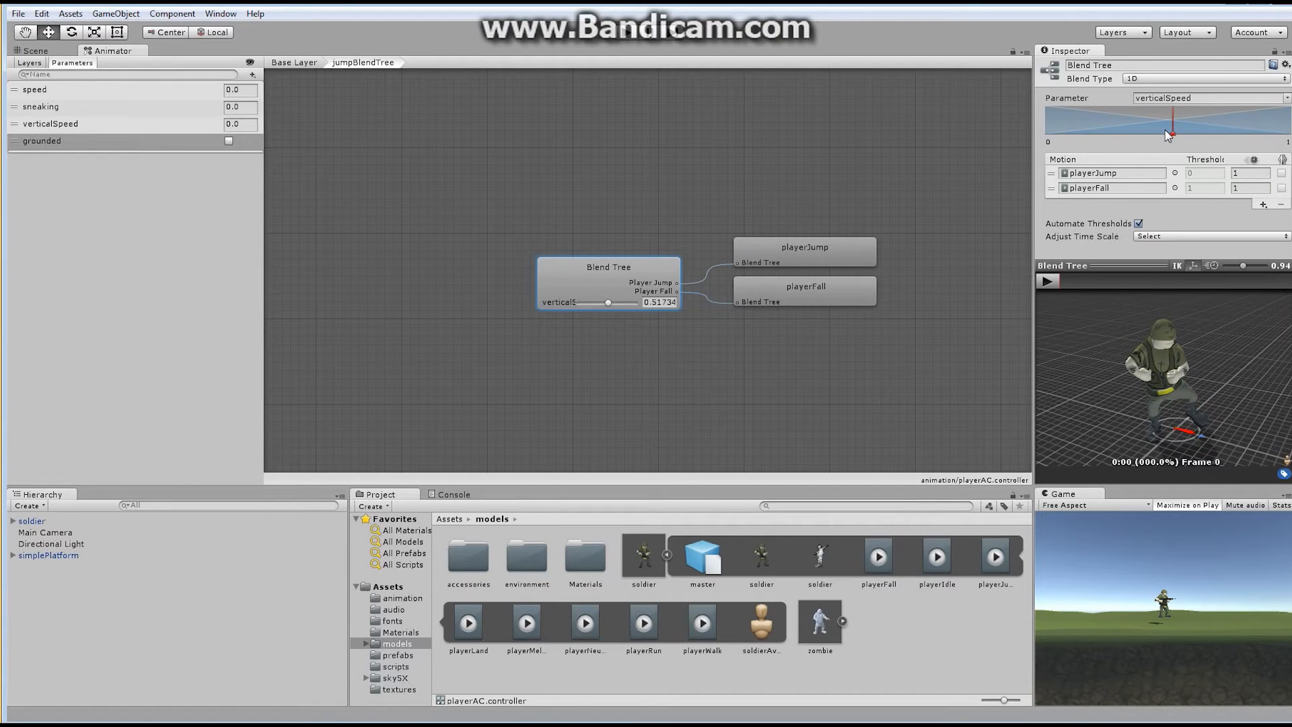
# Step: Turn off automatic thresholds for the blend tree and set playerJump's threshold to 1 and its animation speed to 5
pyautogui.click(1138, 223)
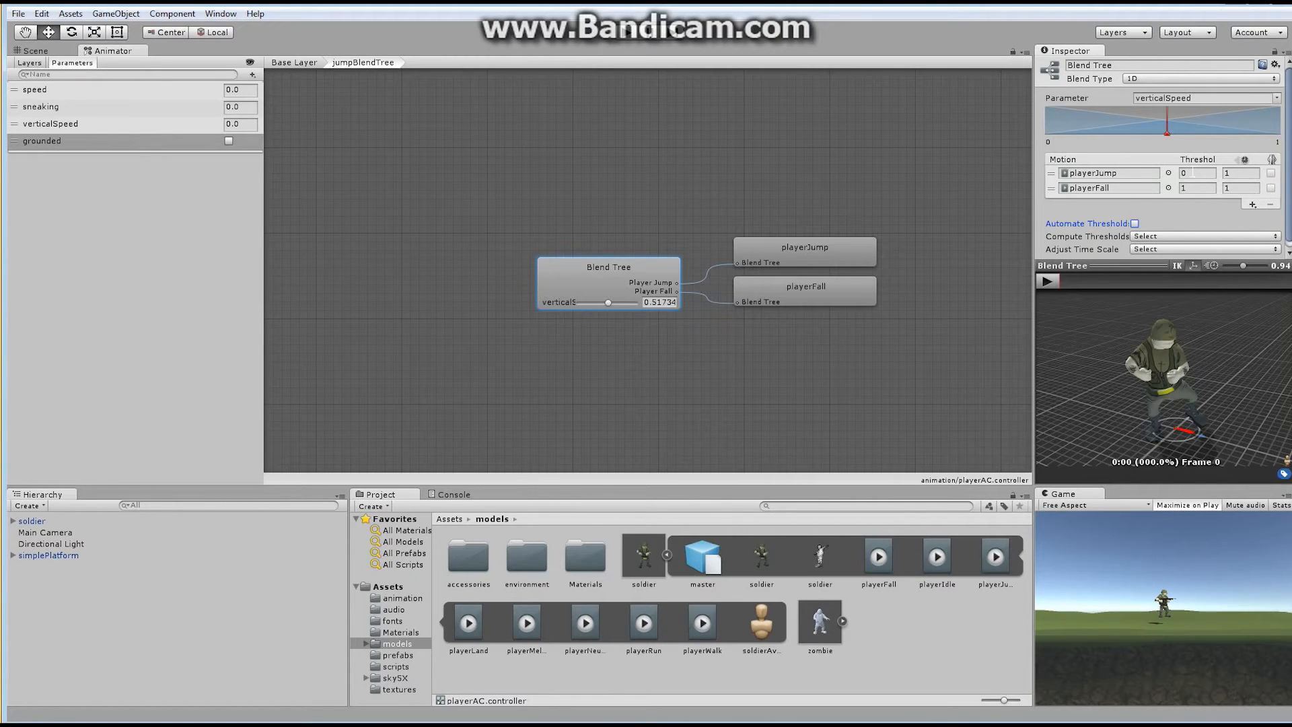
pyautogui.click(1194, 173)
pyautogui.click(1244, 162)
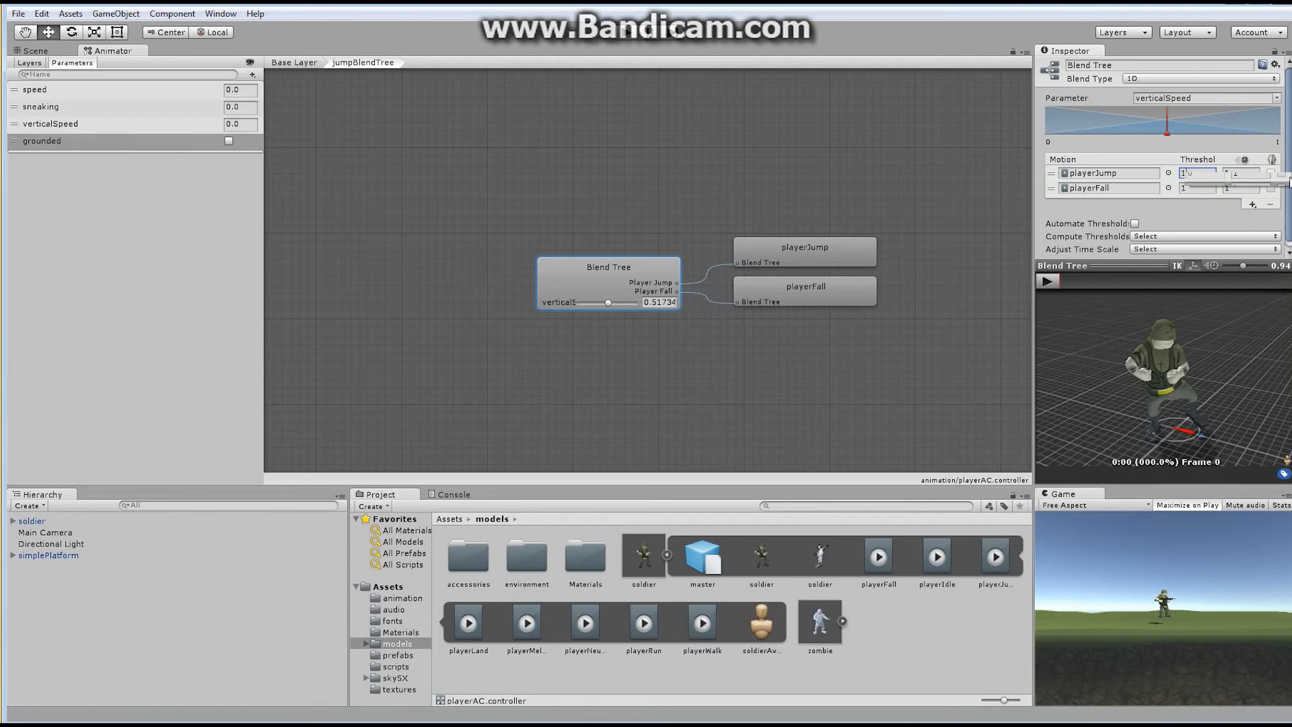
pyautogui.click(1236, 175)
pyautogui.click(1237, 173)
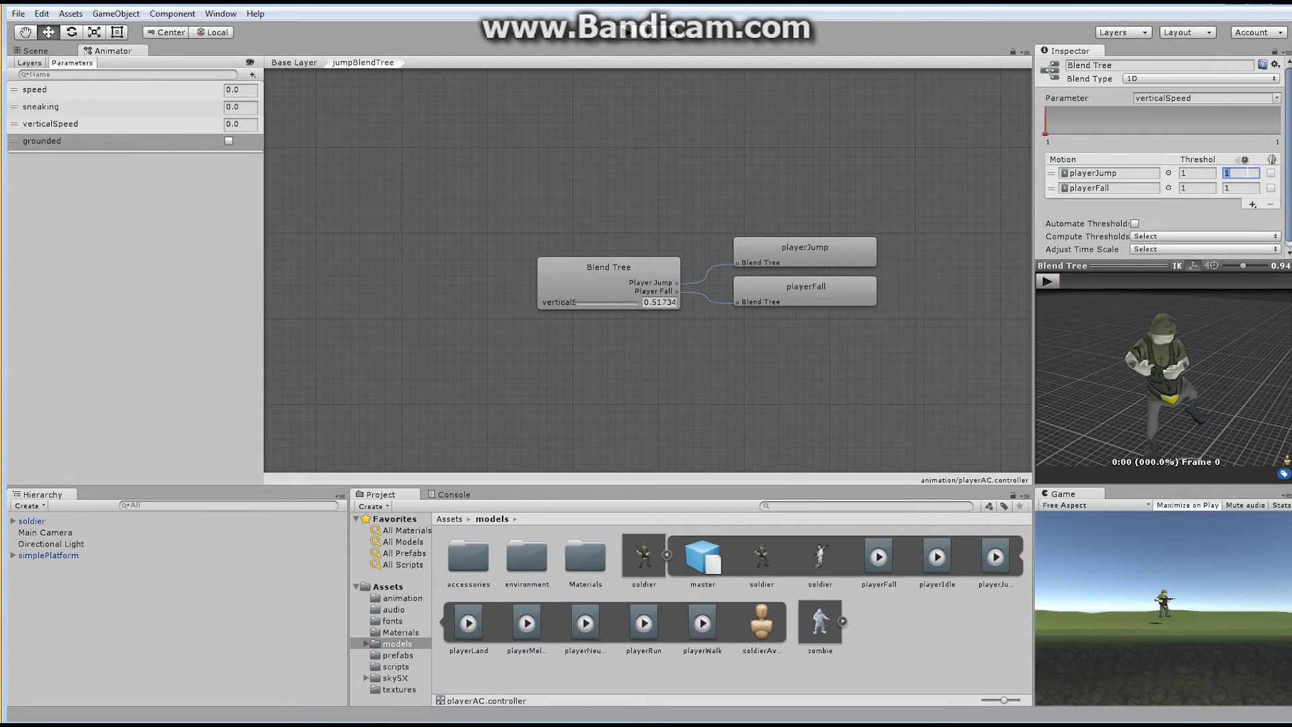
pyautogui.write('5')
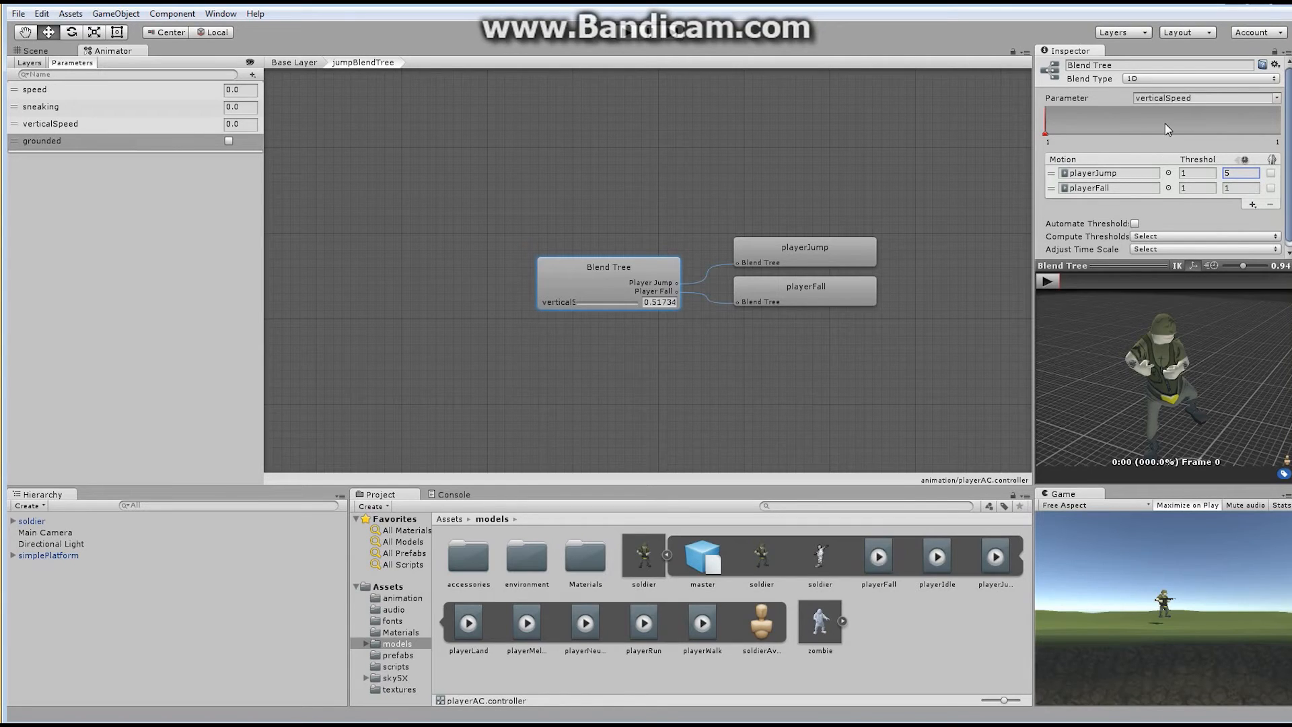
# Step: Set playerFall's threshold to -5 and its animation speed to 5, previewing the blend across the verticalSpeed range
pyautogui.click(1197, 187)
pyautogui.write('-5')
pyautogui.press('Return')
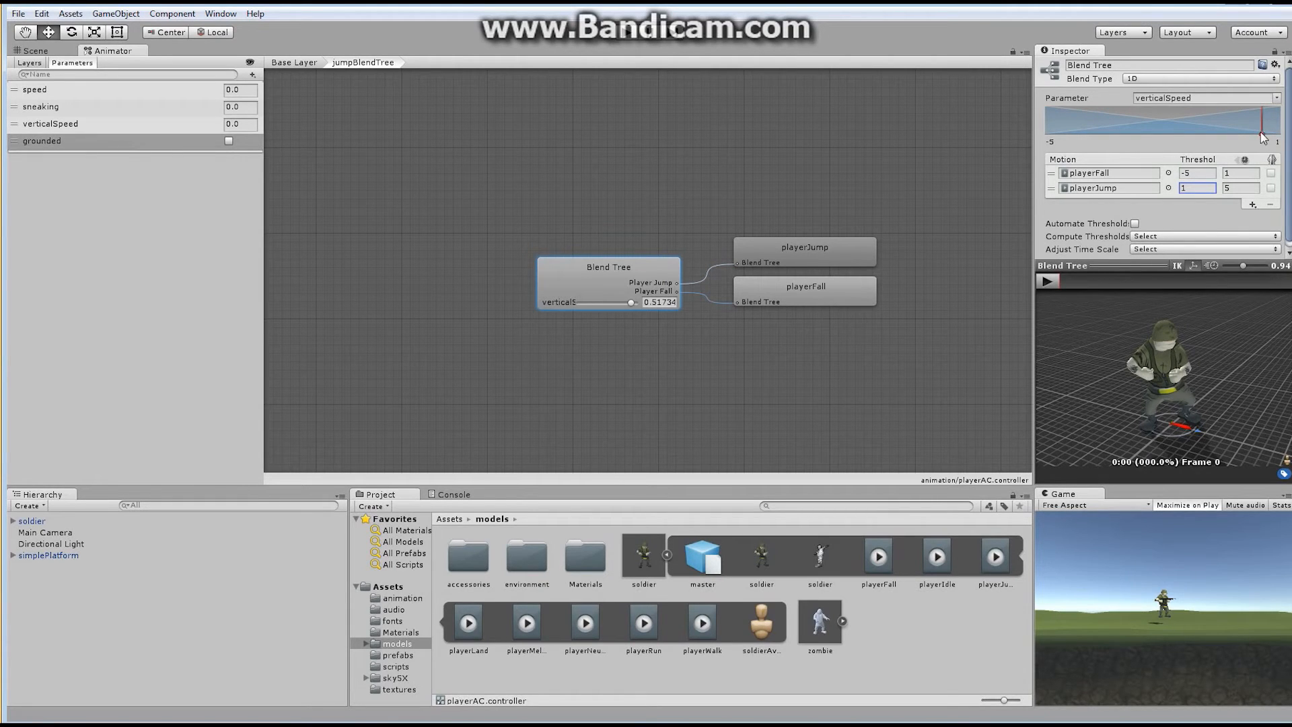
pyautogui.moveTo(1262, 131); pyautogui.dragTo(1045, 131)
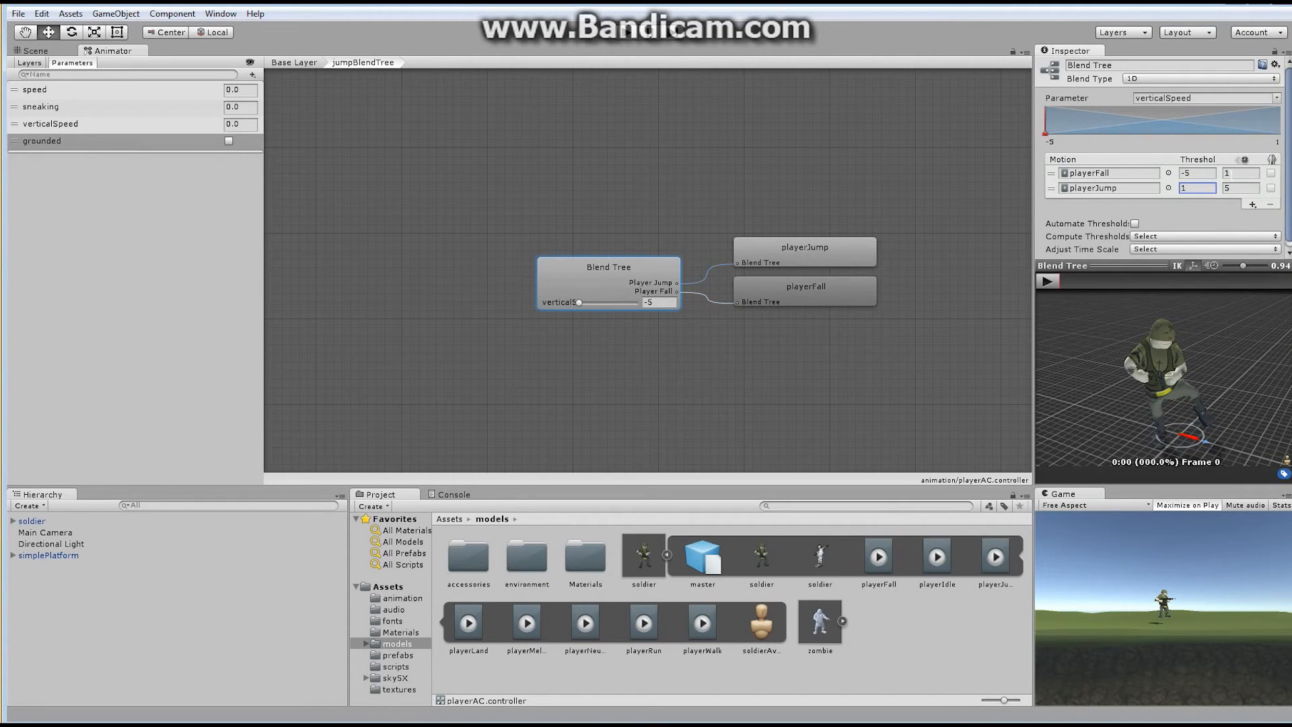
pyautogui.click(1250, 174)
pyautogui.write('5')
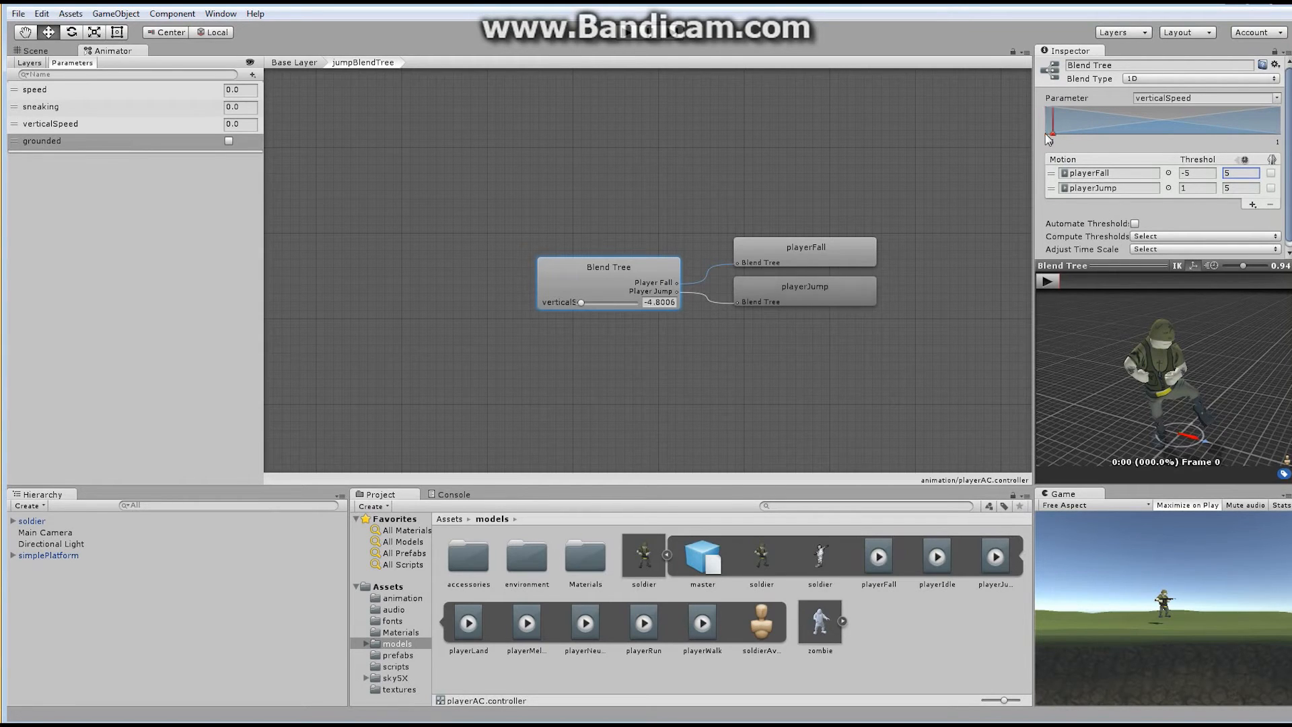
pyautogui.moveTo(1044, 133); pyautogui.dragTo(1286, 154)
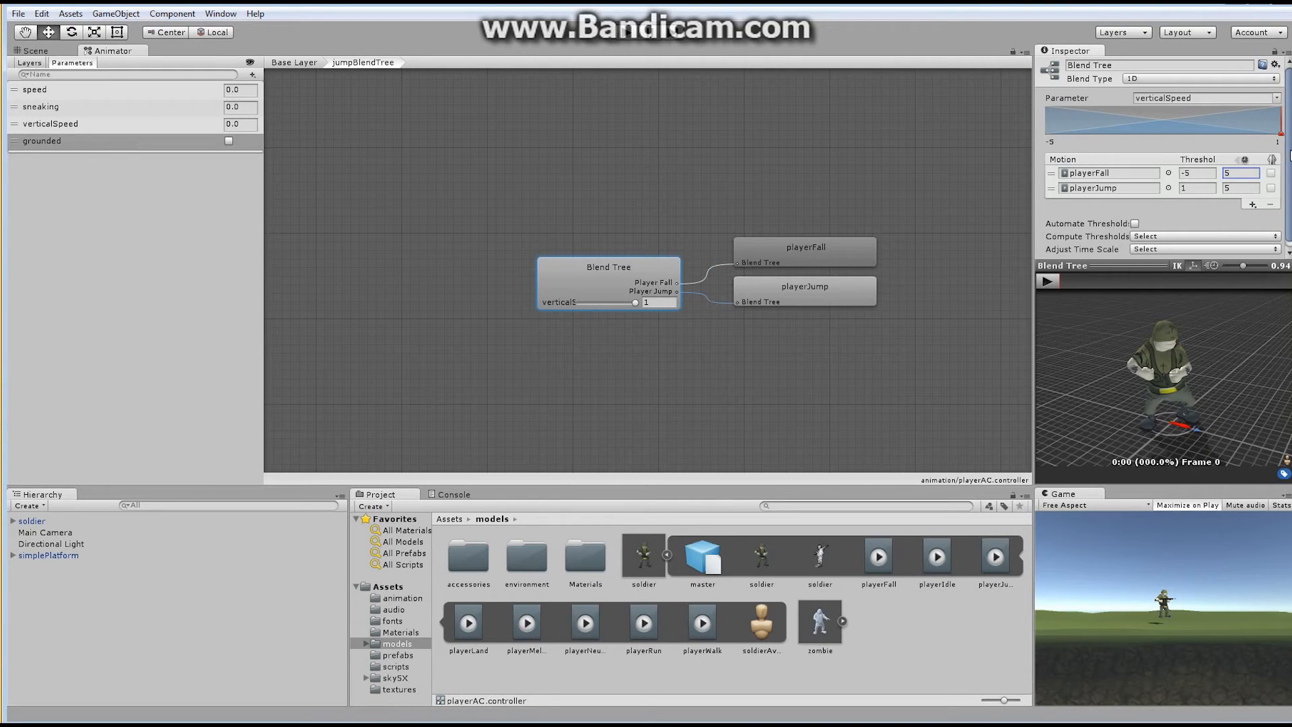
pyautogui.moveTo(1281, 134)
pyautogui.mouseDown()
pyautogui.moveTo(983, 135)
pyautogui.moveTo(1277, 136)
pyautogui.moveTo(1176, 136)
pyautogui.mouseUp()
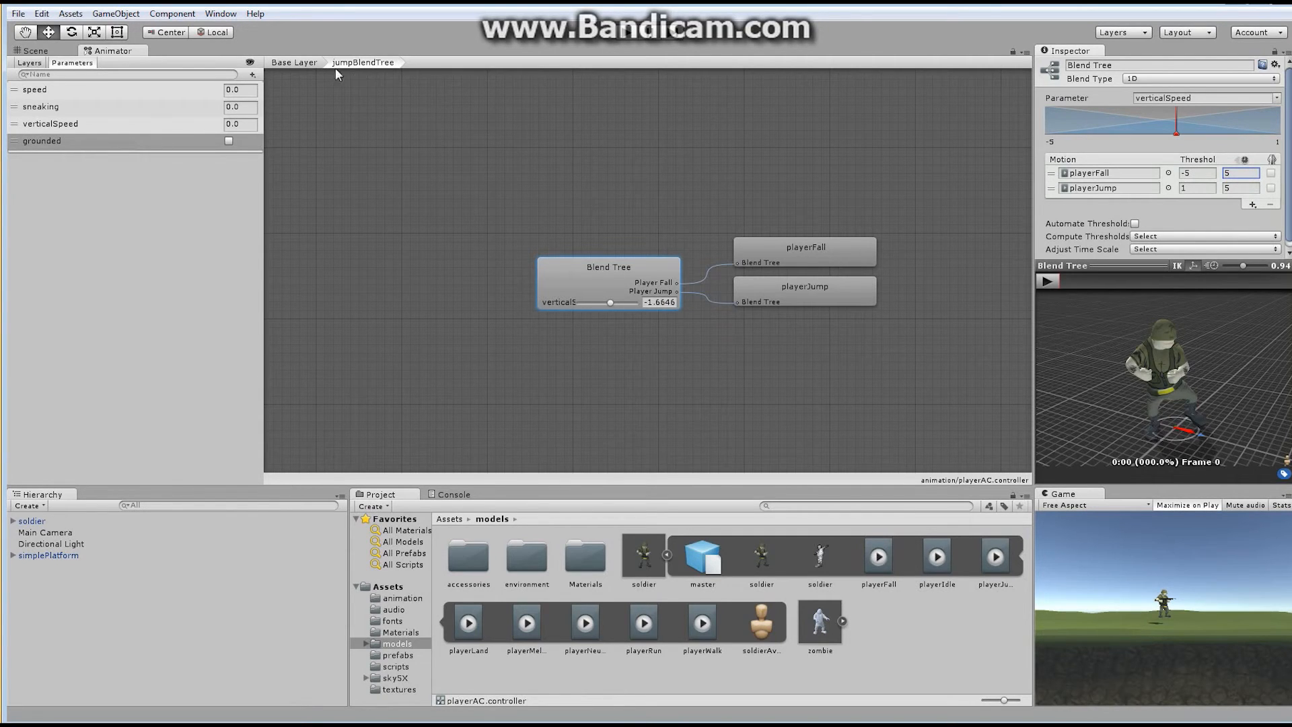
# Step: Return to the Base Layer and make a transition from Any State to jumpBlendTree
pyautogui.click(296, 63)
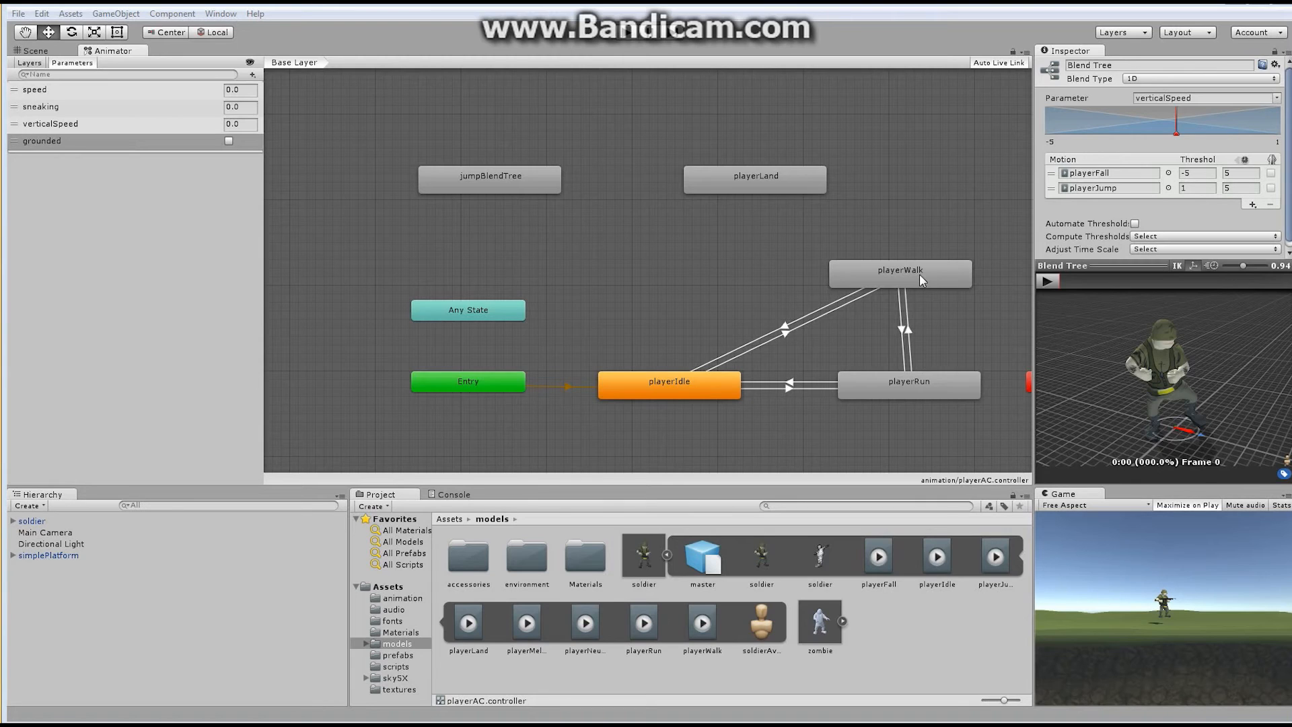
pyautogui.rightClick(493, 311)
pyautogui.click(496, 317)
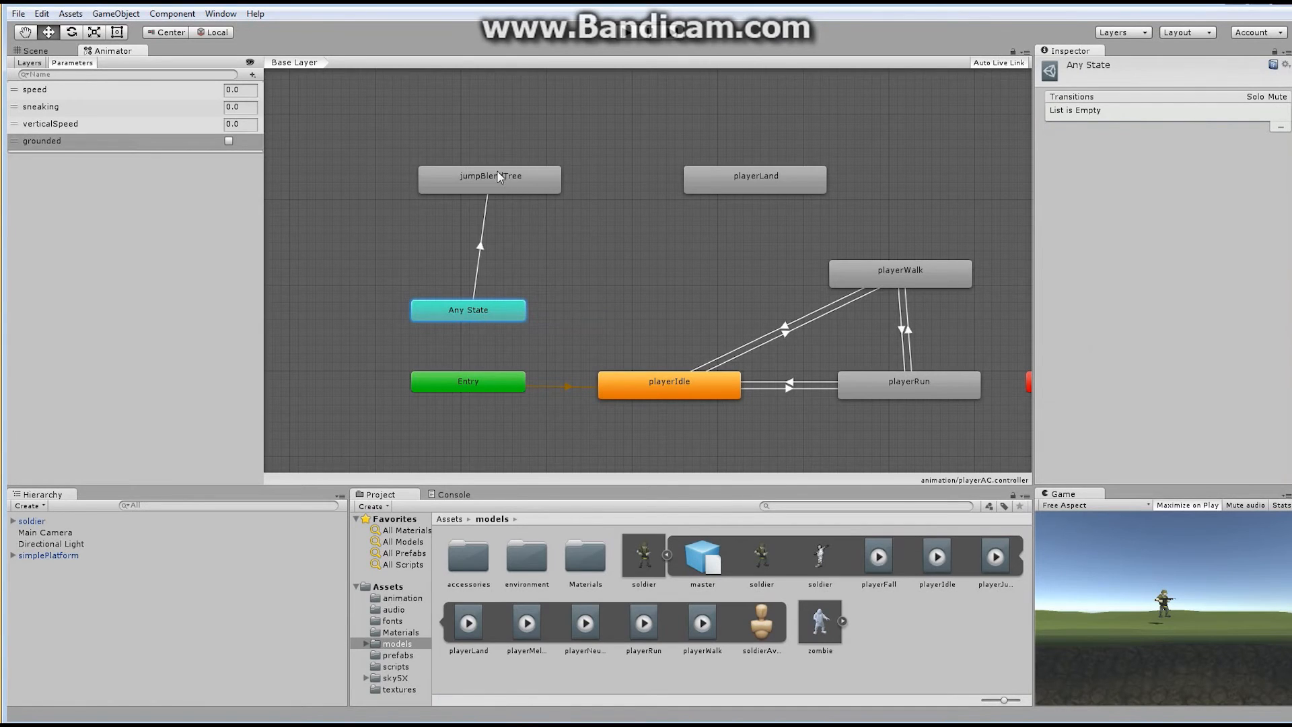
pyautogui.click(487, 177)
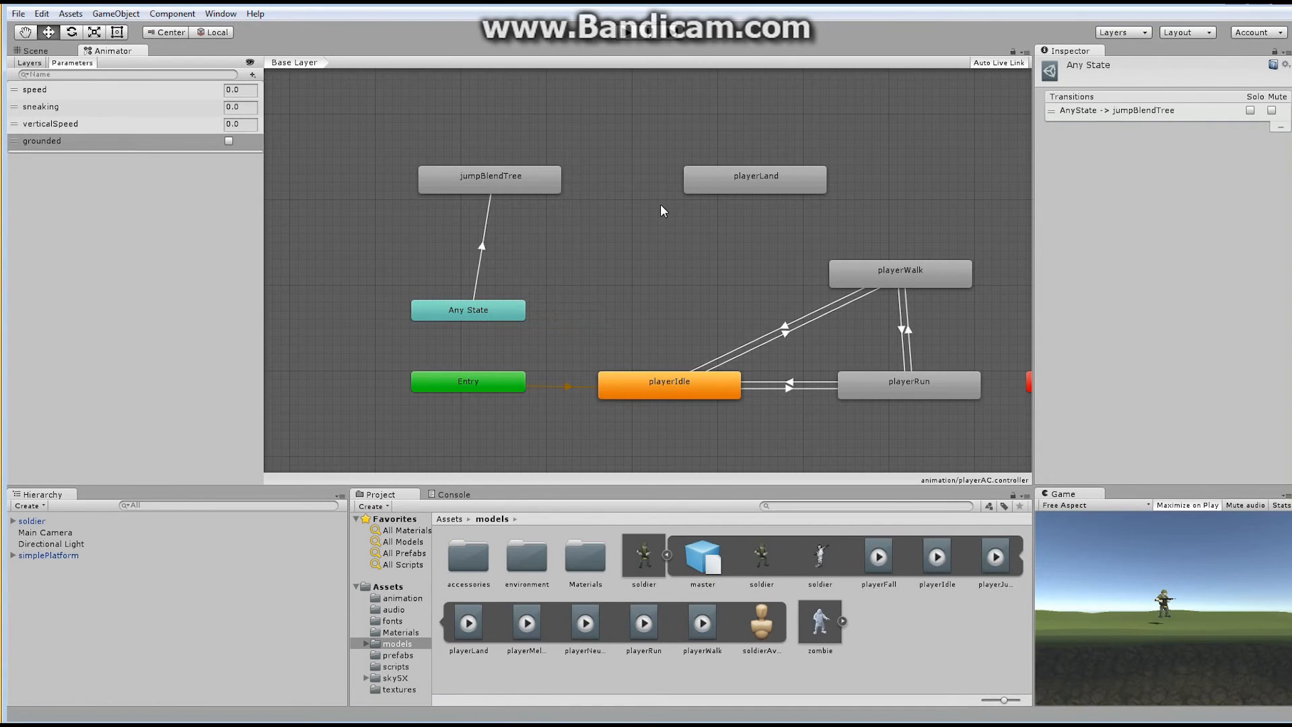
# Step: Add a condition to the Any State to jumpBlendTree transition requiring grounded to be false
pyautogui.click(480, 246)
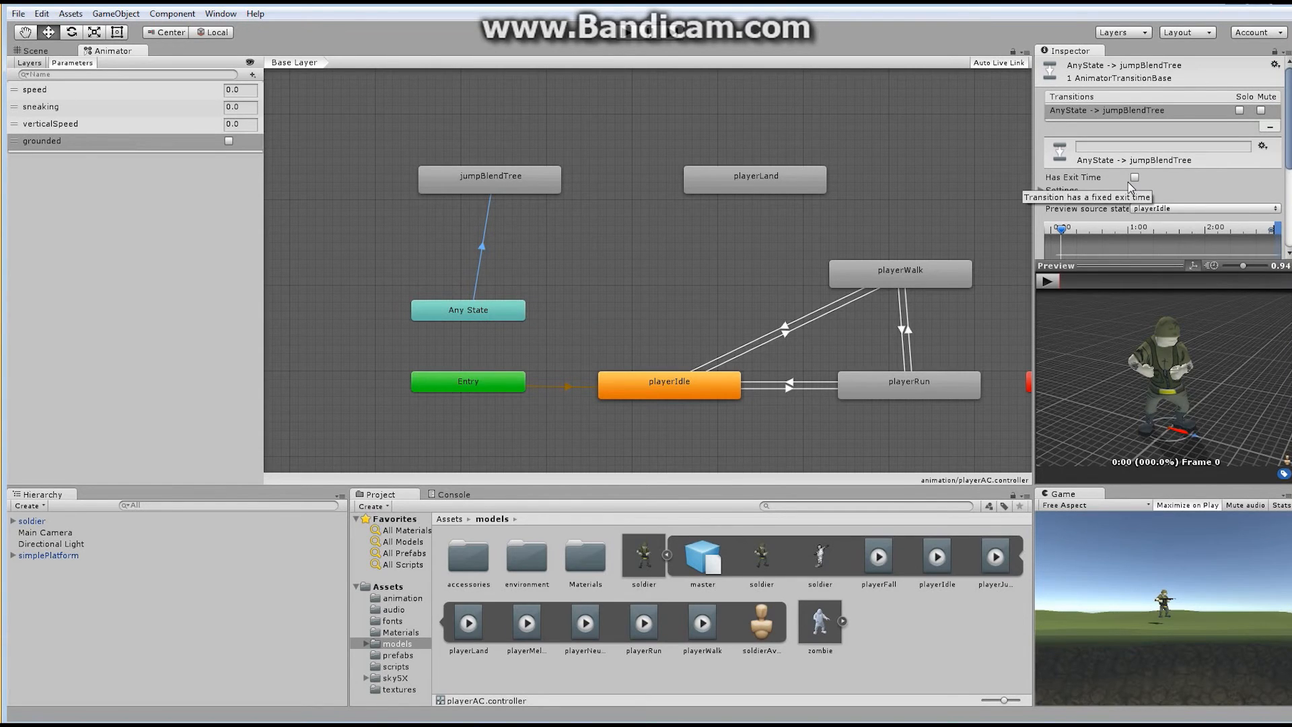
pyautogui.moveTo(1286, 74); pyautogui.dragTo(1283, 162)
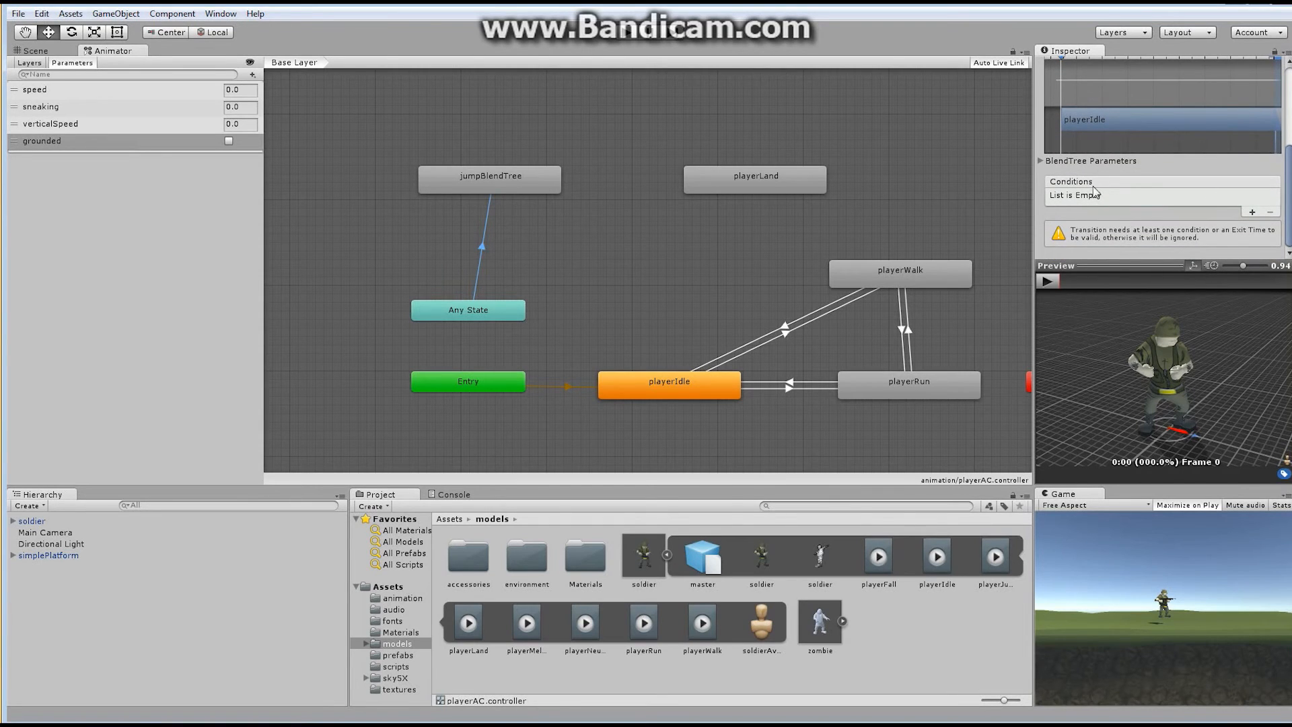
pyautogui.click(1253, 212)
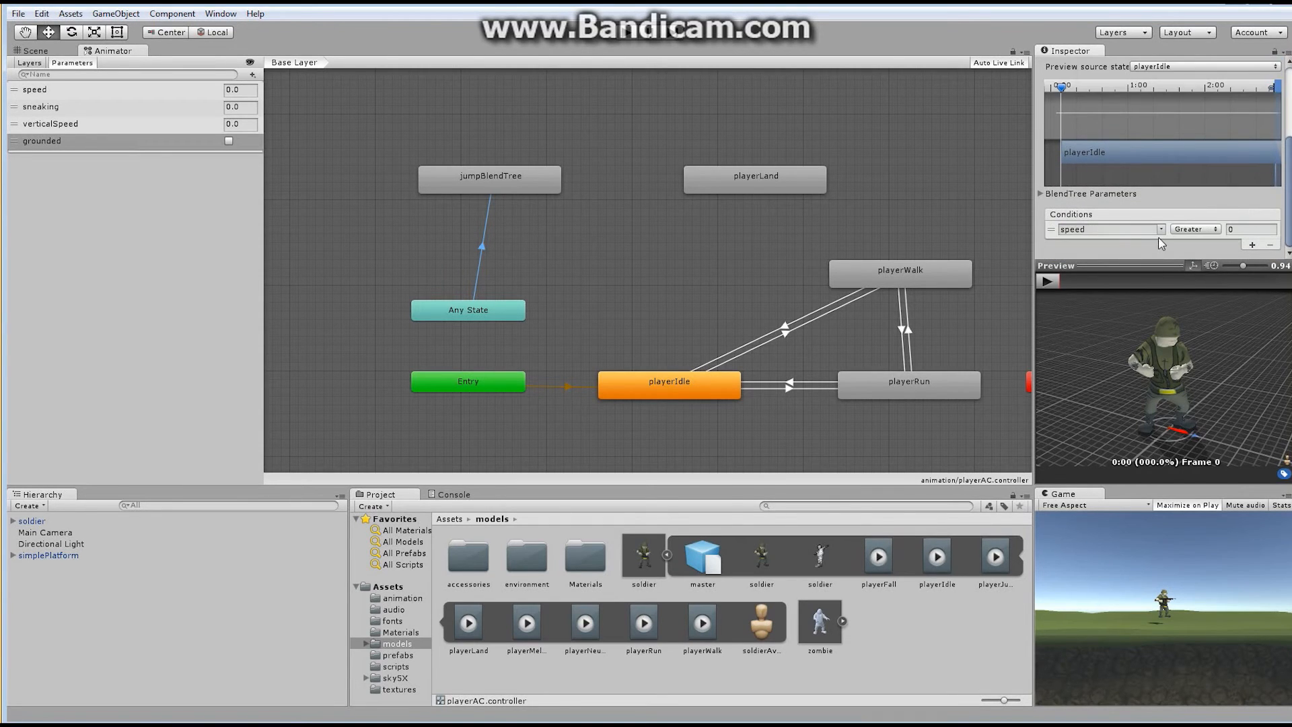
pyautogui.click(1161, 229)
pyautogui.click(1213, 290)
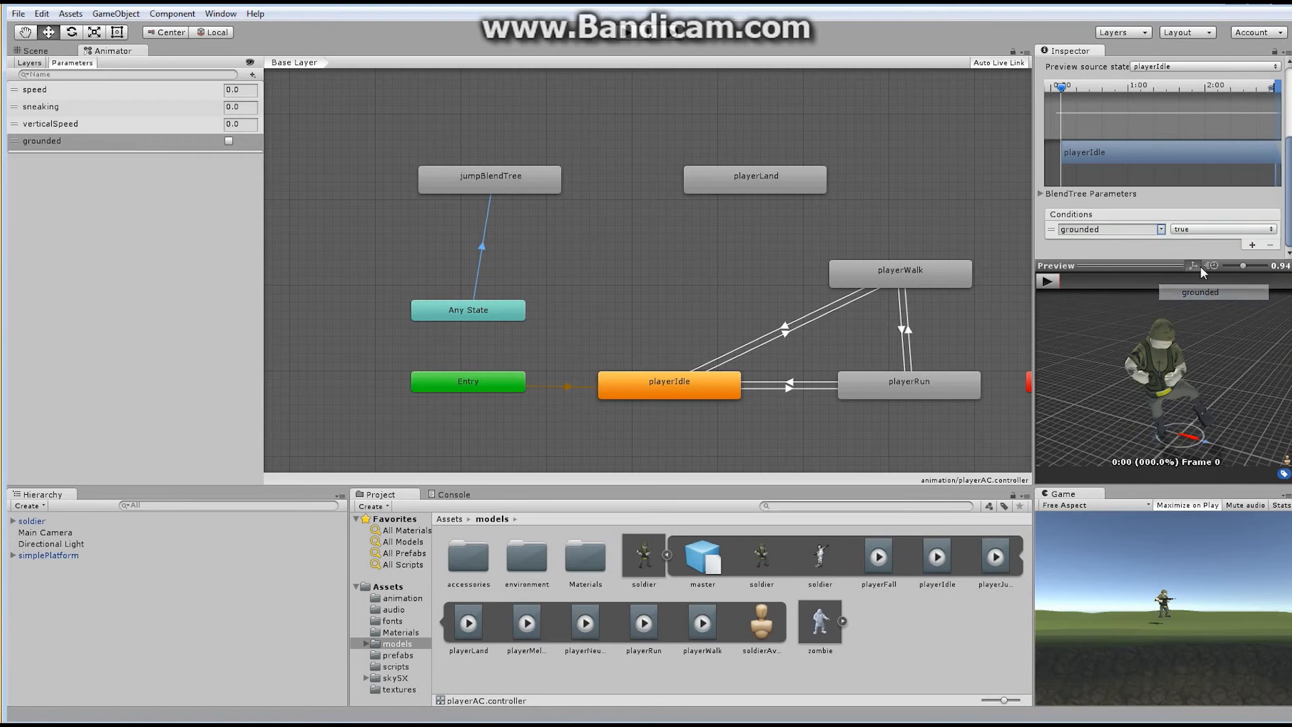
pyautogui.click(1196, 230)
pyautogui.click(1203, 261)
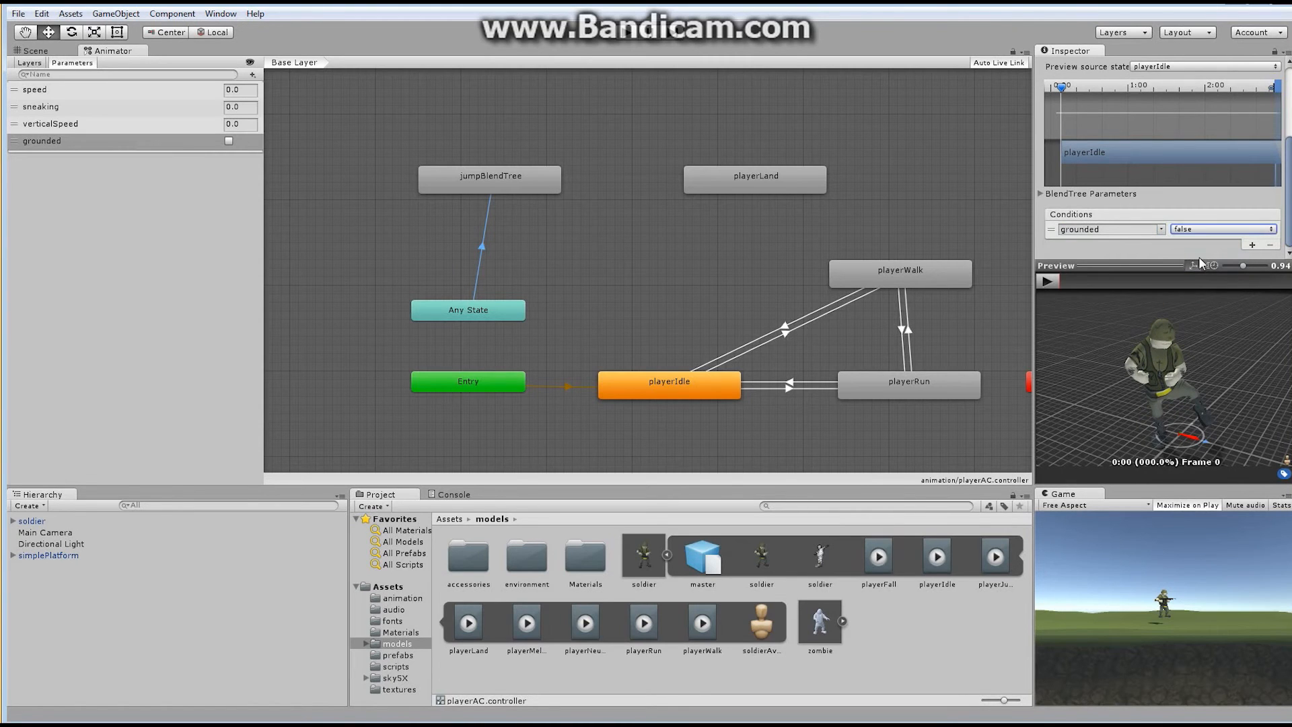
# Step: Make a transition from jumpBlendTree to playerLand
pyautogui.rightClick(506, 179)
pyautogui.click(539, 187)
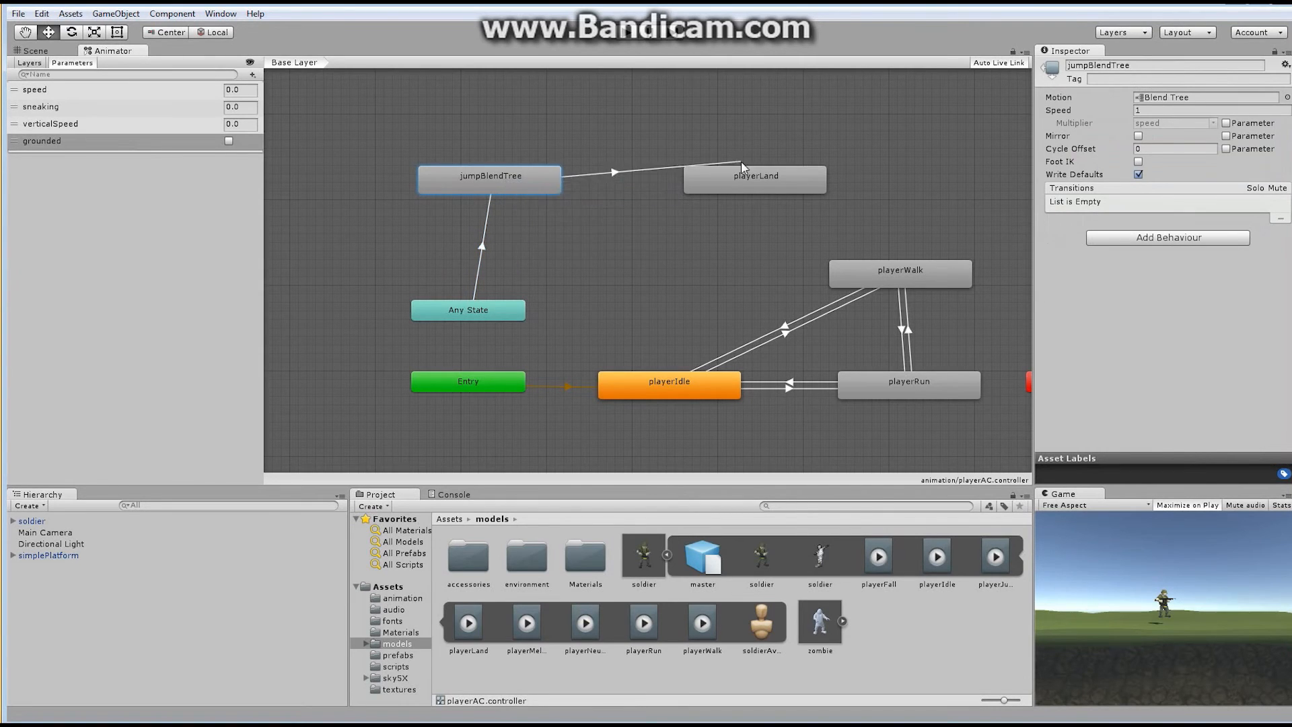
pyautogui.click(745, 184)
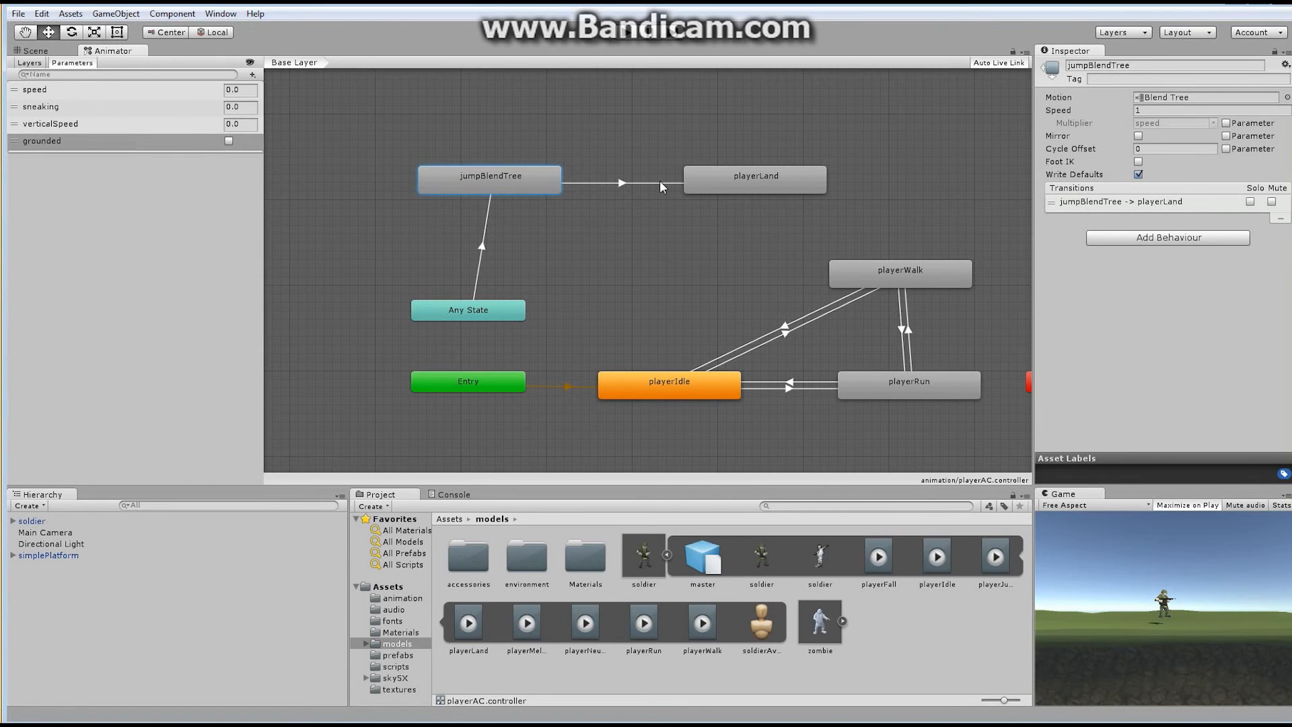
# Step: Add a condition to the jumpBlendTree to playerLand transition requiring grounded to be true
pyautogui.click(620, 181)
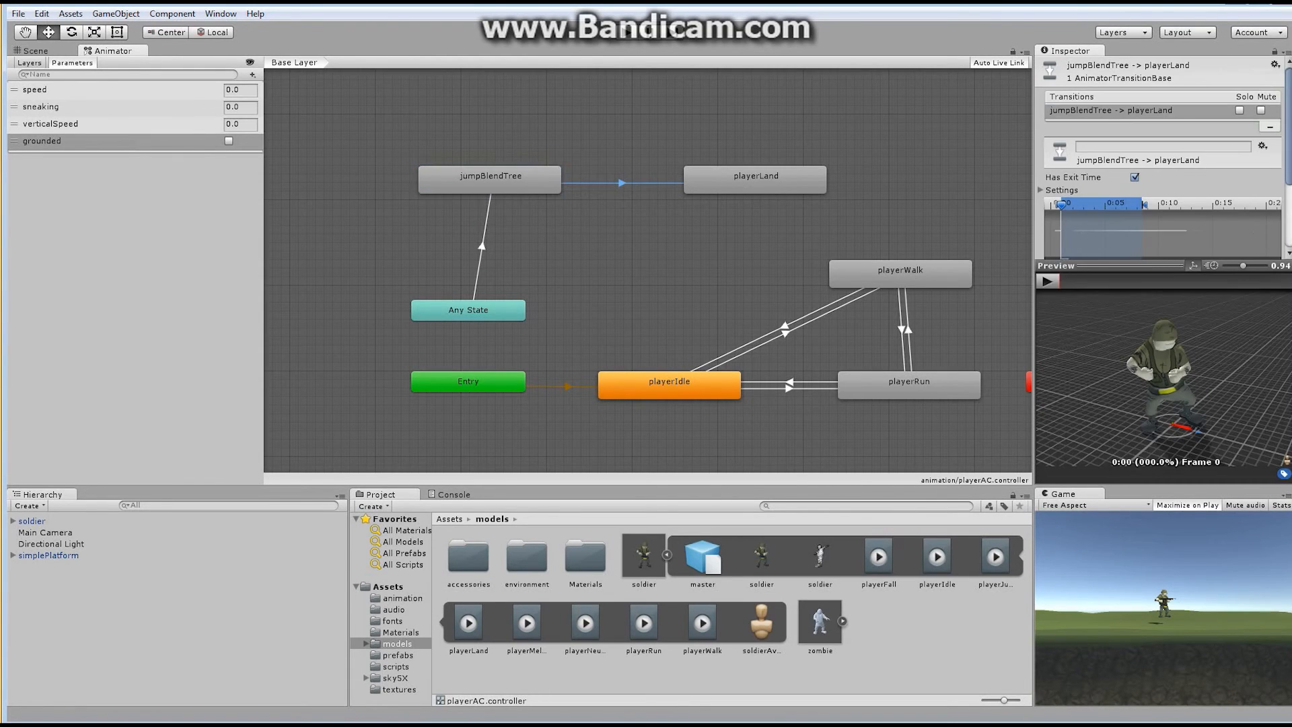
pyautogui.scroll(-3, 1275, 195)
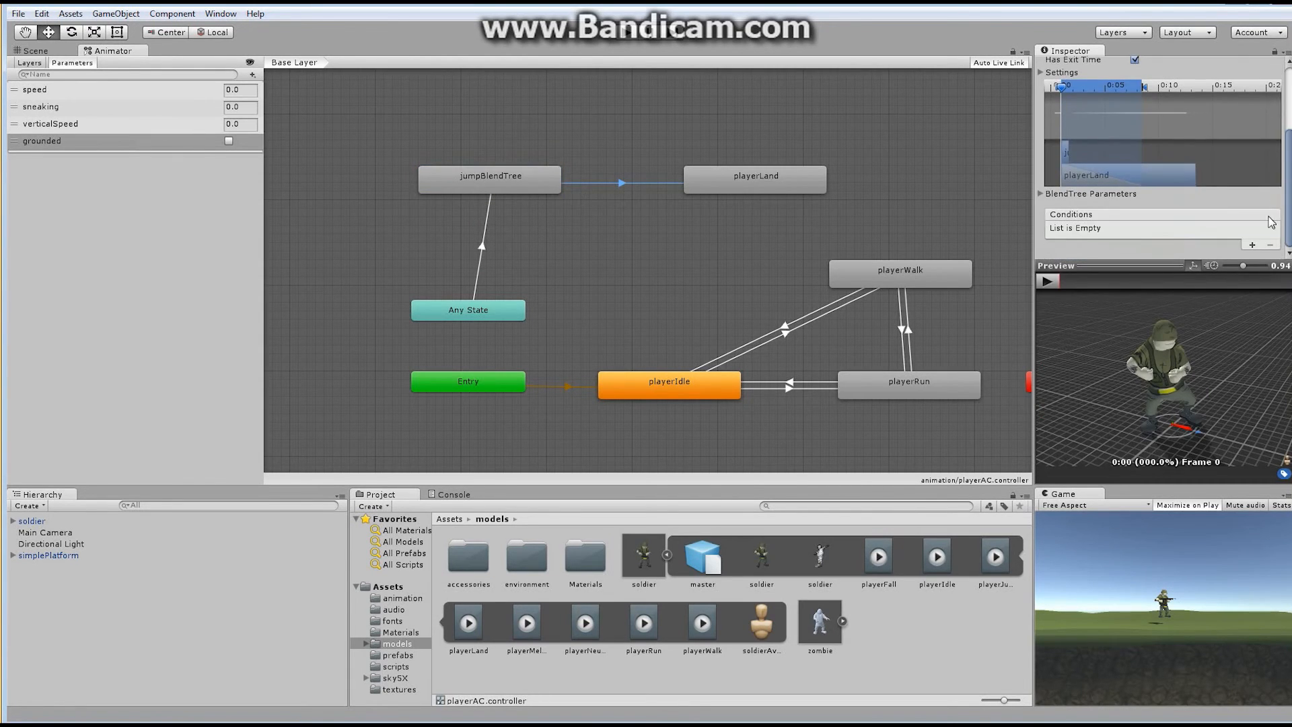
pyautogui.click(1251, 247)
pyautogui.click(1161, 229)
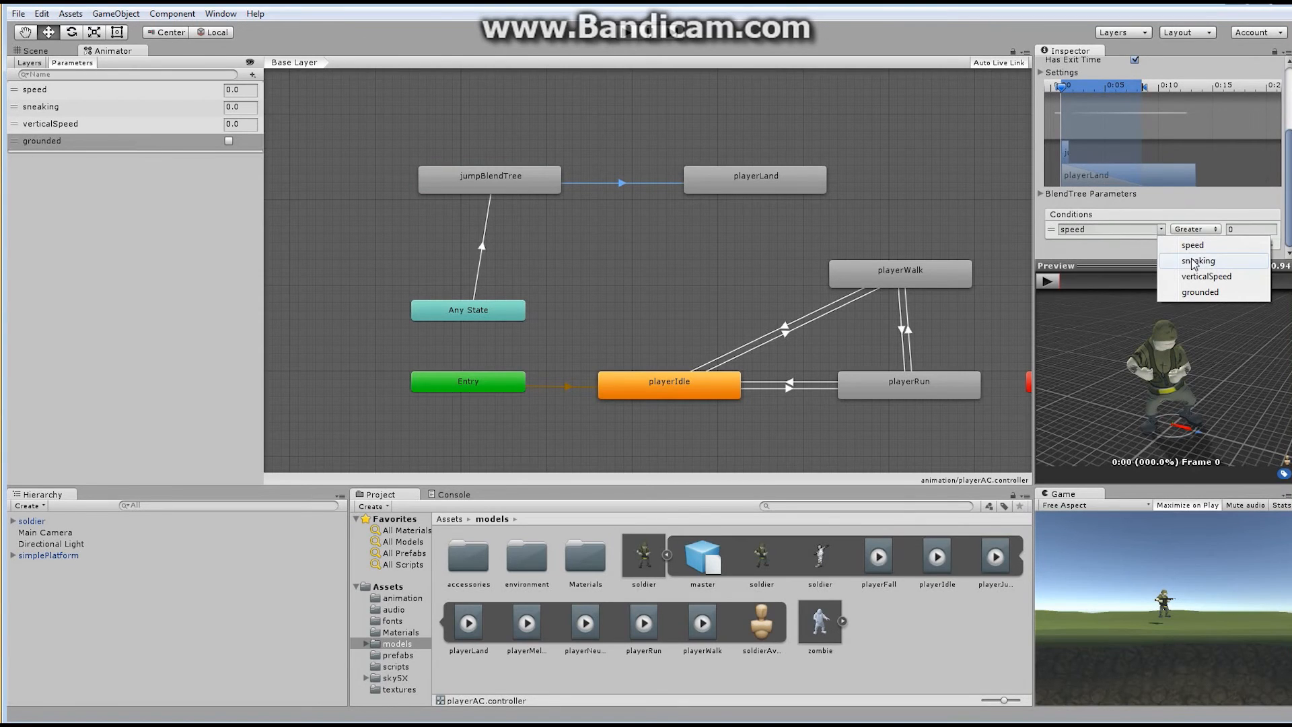
pyautogui.click(1202, 292)
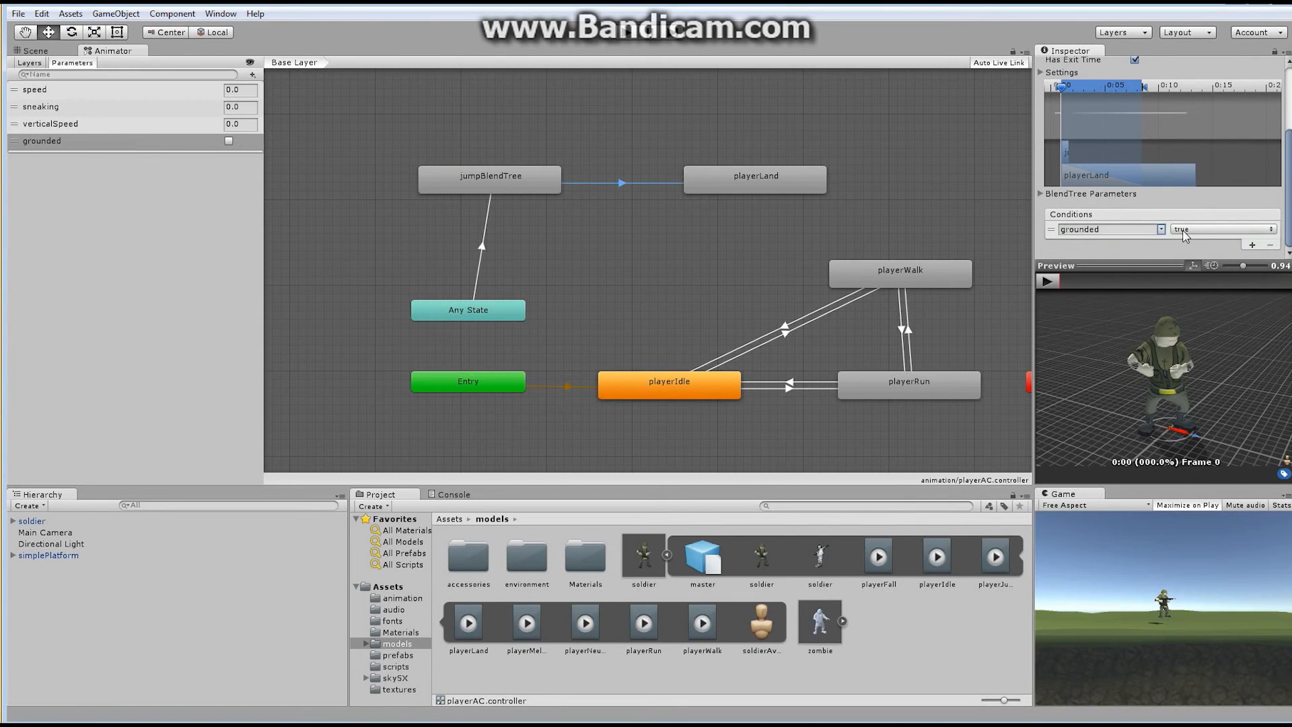
# Step: Shift jumpBlendTree and playerLand leftward in the state graph and shorten the transition between them to end at about 0:02
pyautogui.moveTo(496, 180); pyautogui.dragTo(476, 181)
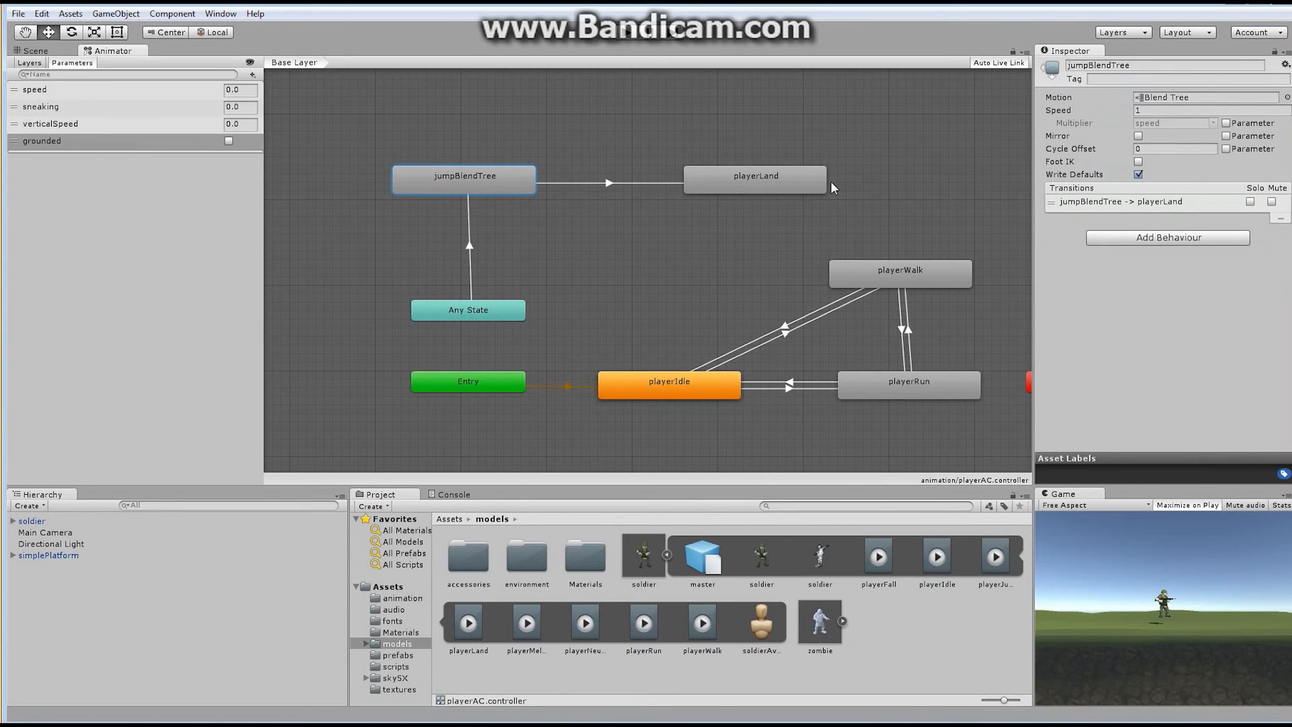
pyautogui.moveTo(777, 183); pyautogui.dragTo(721, 183)
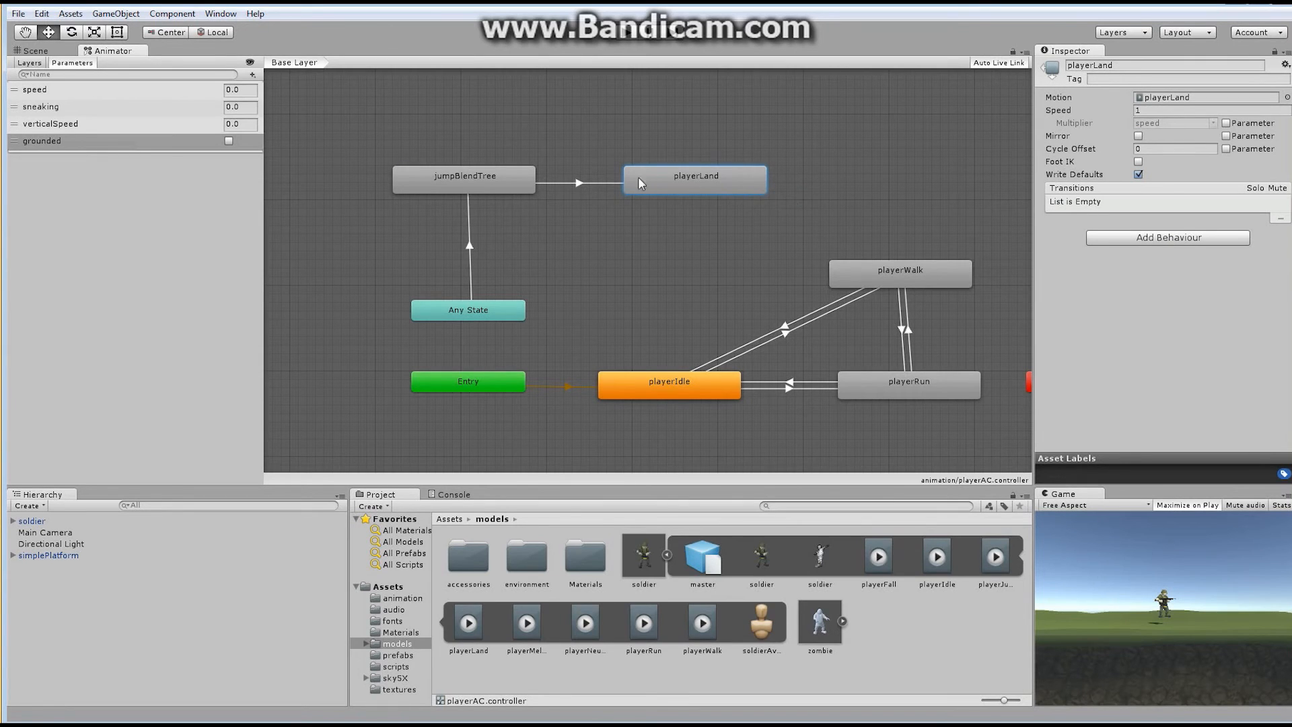
pyautogui.click(577, 183)
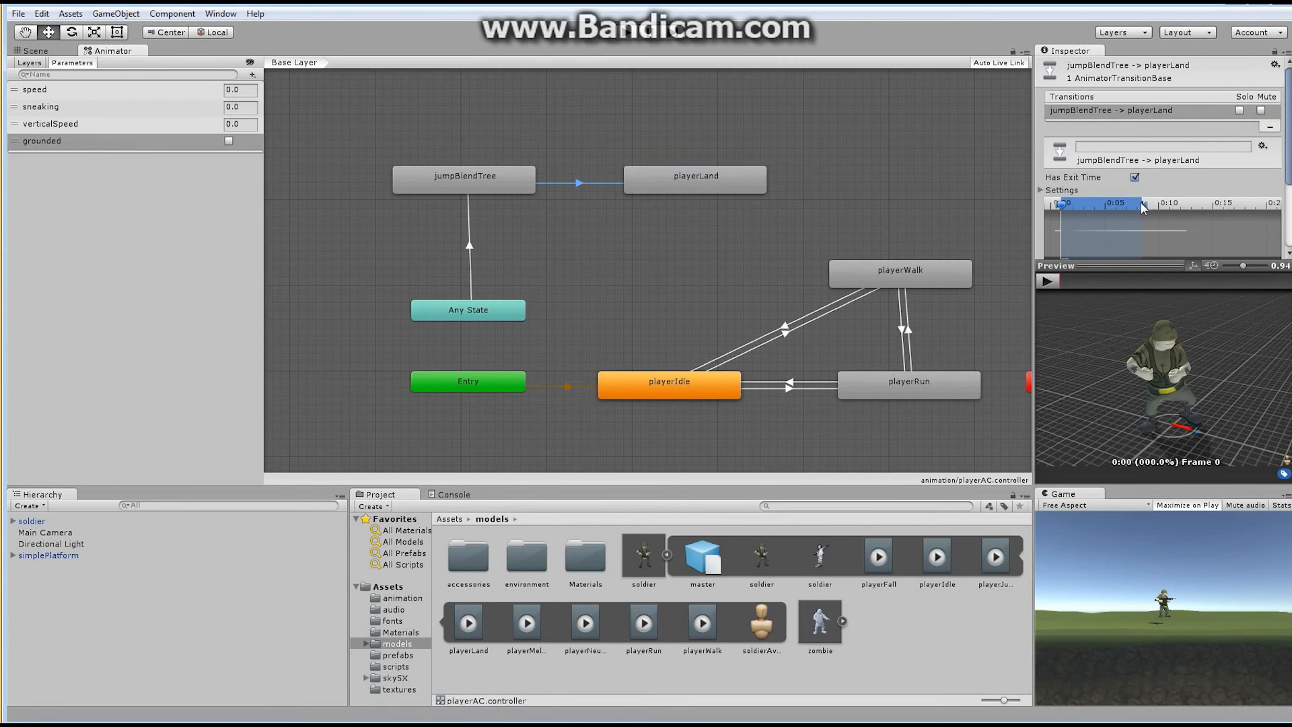
pyautogui.moveTo(1146, 206); pyautogui.dragTo(1085, 206)
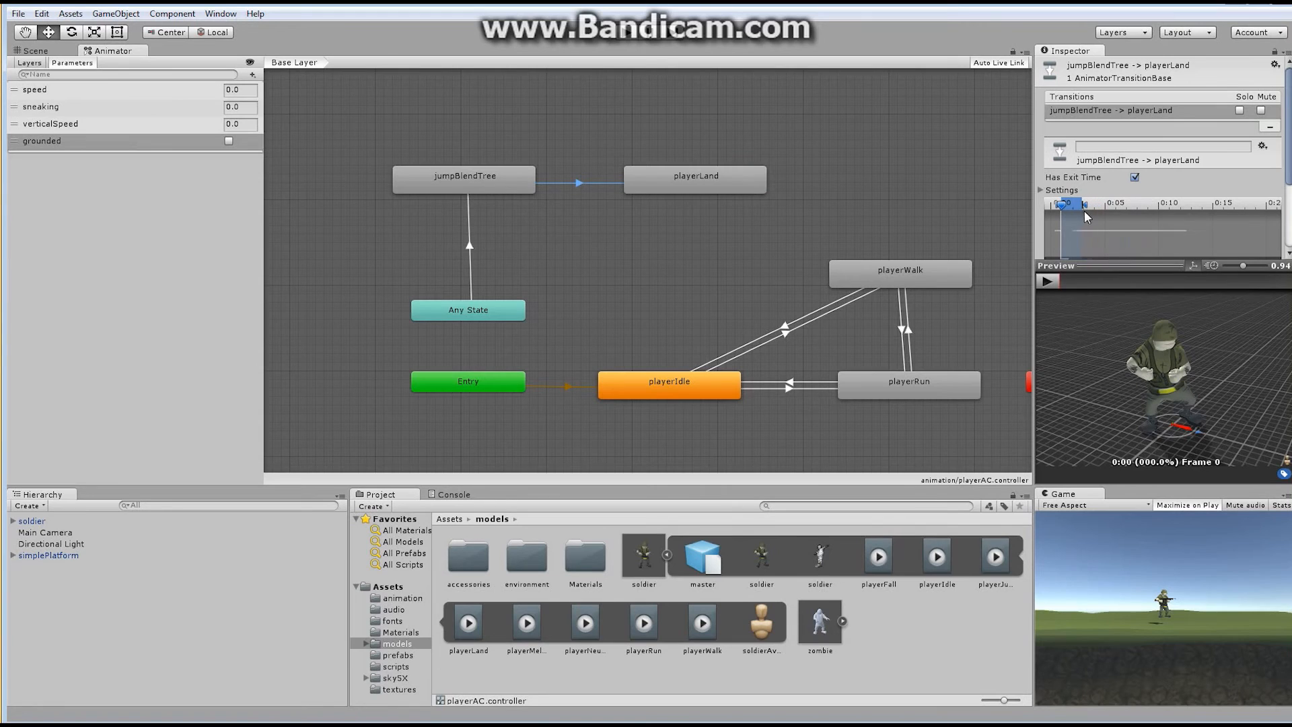
pyautogui.moveTo(1288, 113); pyautogui.dragTo(1286, 177)
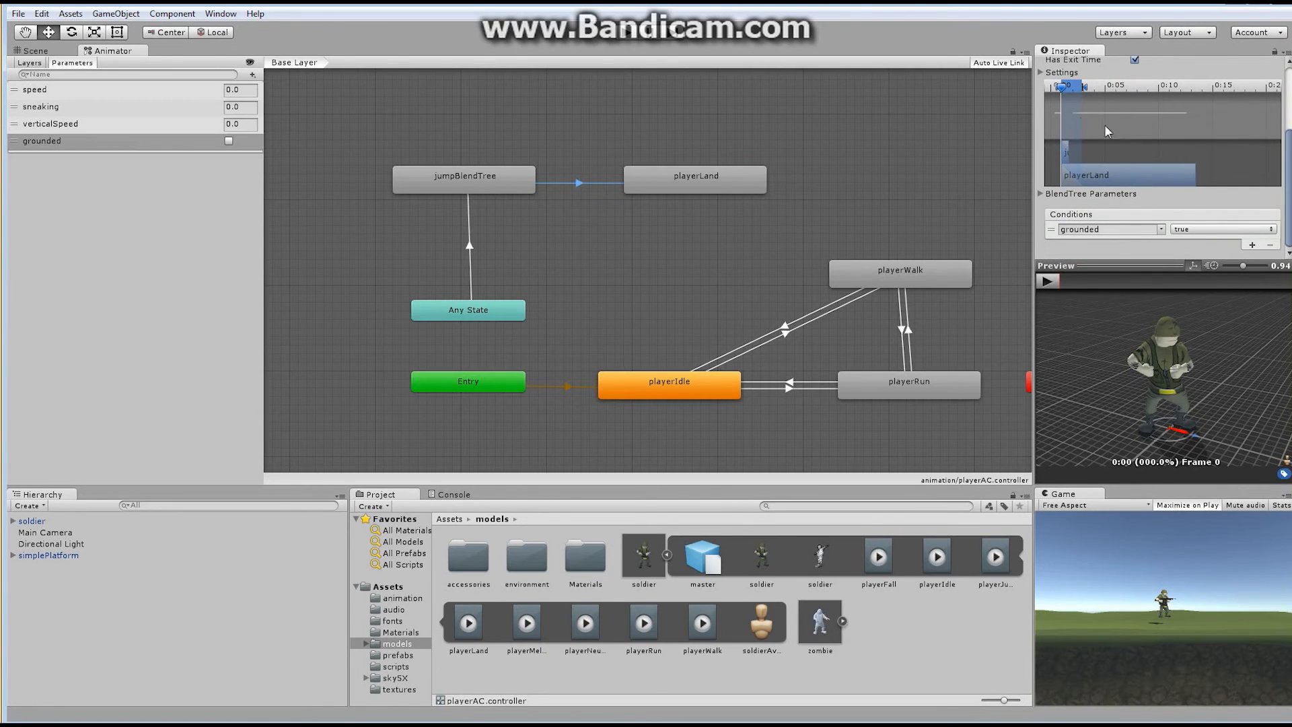
# Step: Shorten the blend of the jumpBlendTree to playerLand transition and turn off its exit time
pyautogui.moveTo(1084, 87); pyautogui.dragTo(1073, 99)
pyautogui.scroll(3, 1165, 158)
pyautogui.click(1135, 147)
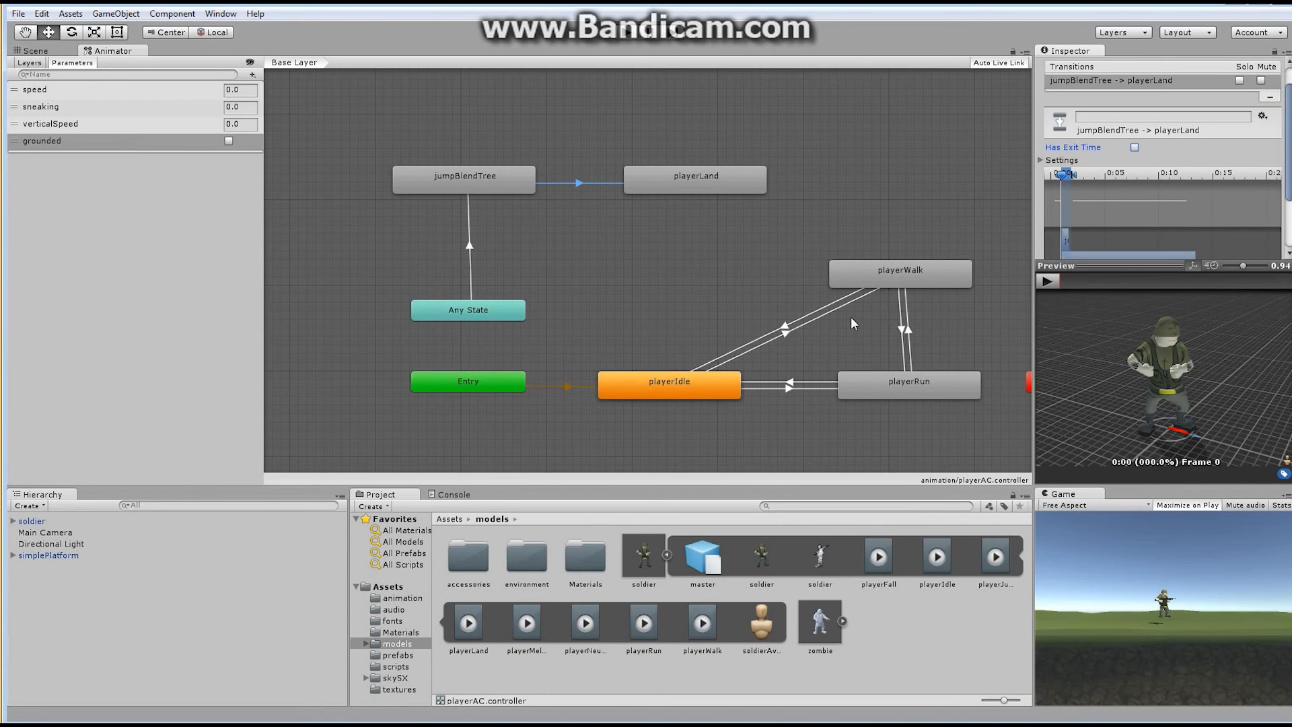
# Step: Make a transition from playerLand to playerIdle and align the playerLand state directly above playerIdle
pyautogui.click(693, 190)
pyautogui.rightClick(689, 183)
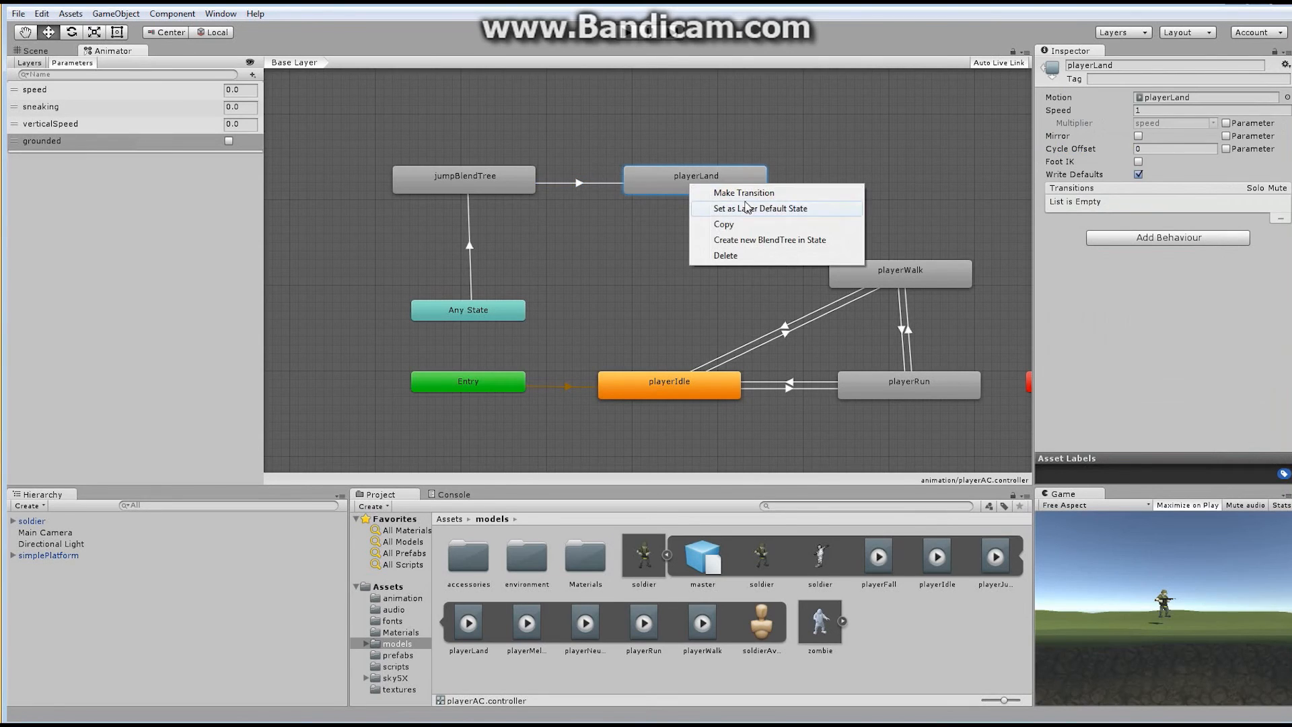
pyautogui.click(744, 199)
pyautogui.click(671, 382)
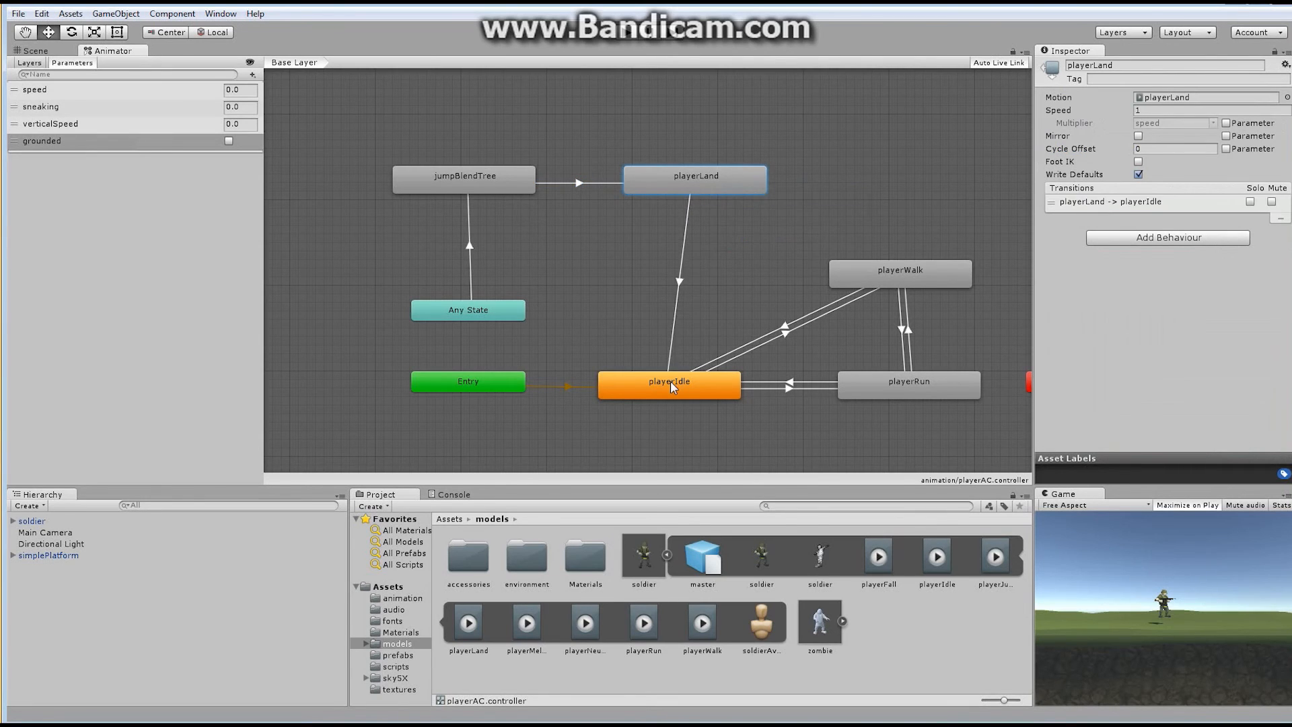
pyautogui.moveTo(694, 180); pyautogui.dragTo(675, 179)
# Step: Shift the blend of the playerLand to playerIdle transition slightly earlier on its timeline
pyautogui.click(666, 282)
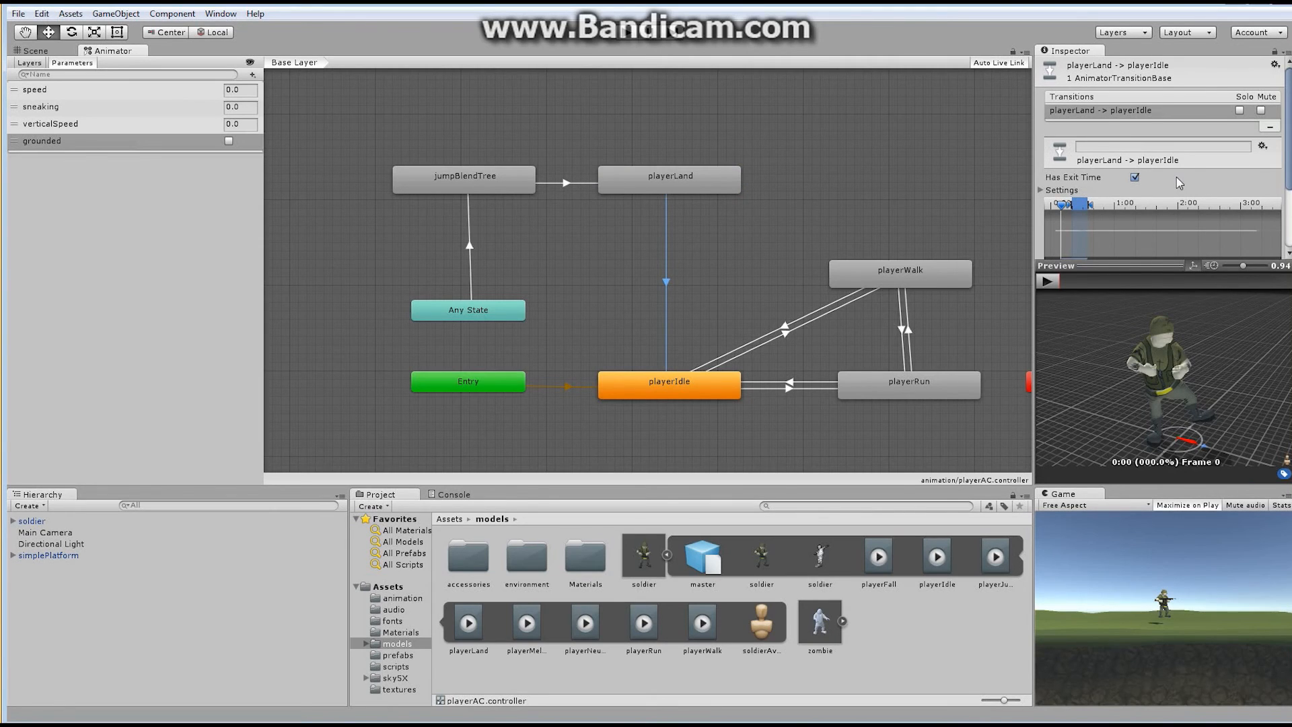
pyautogui.moveTo(1287, 82); pyautogui.dragTo(1288, 117)
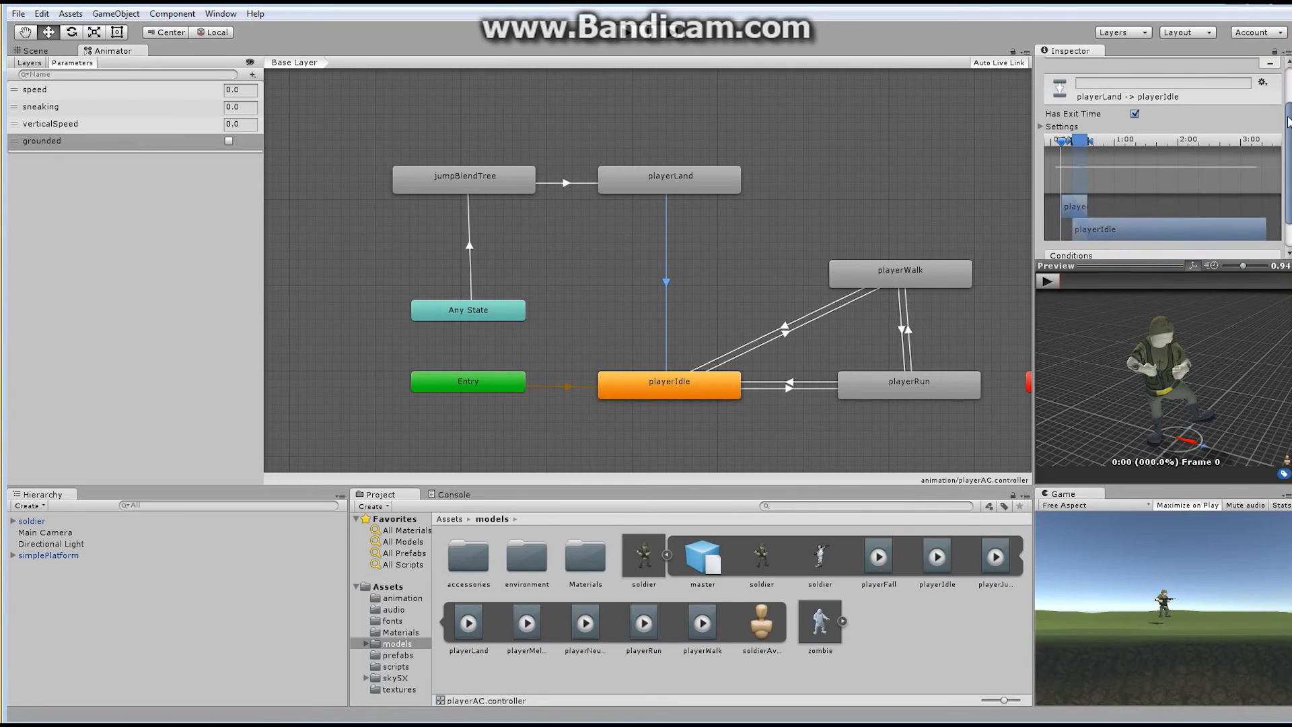
pyautogui.click(1076, 143)
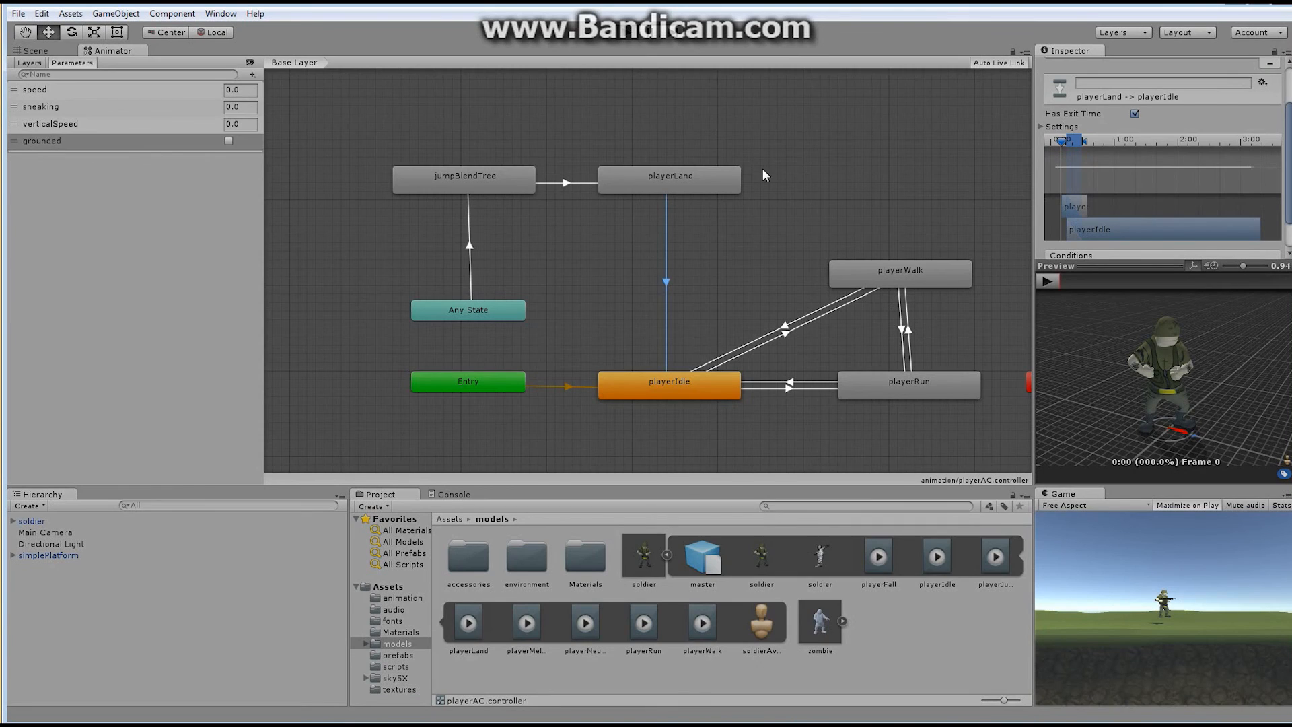
# Step: Play-test the game by running the soldier right and left to check the animations, and stop the game
pyautogui.hotkey('ctrl', 'p')
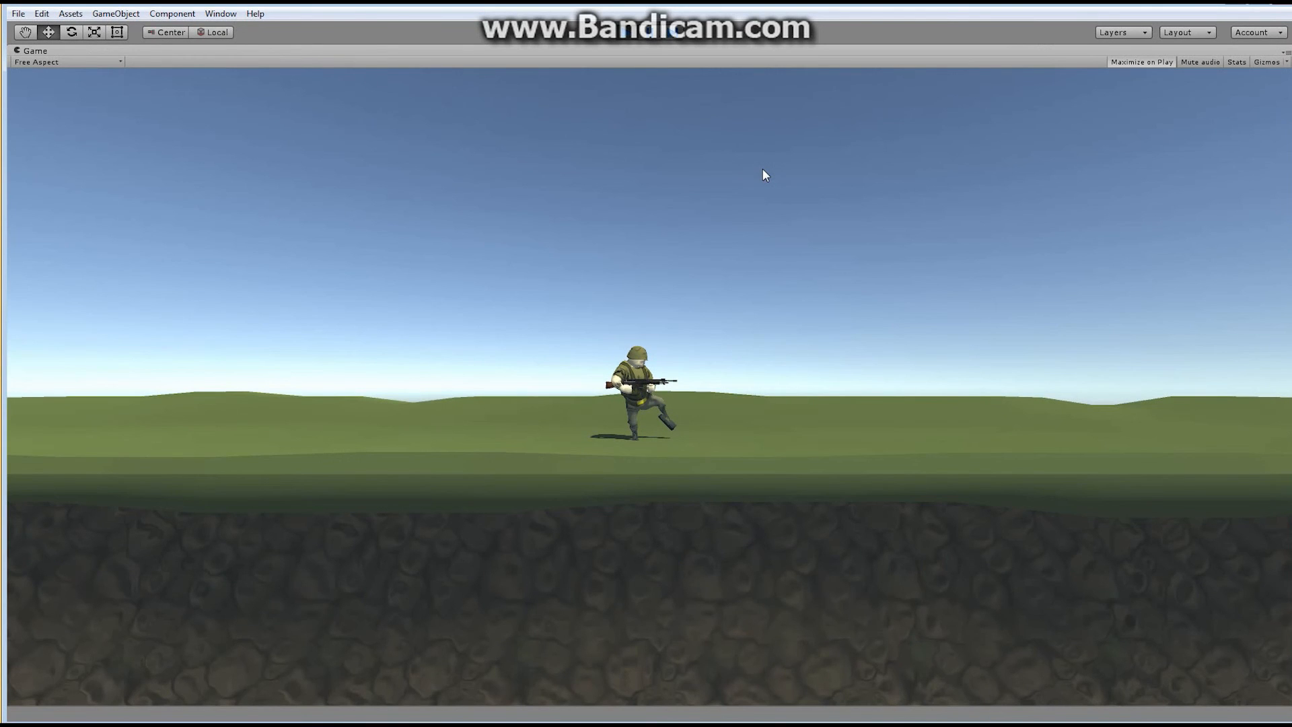
pyautogui.press('Right')
pyautogui.press('Left')
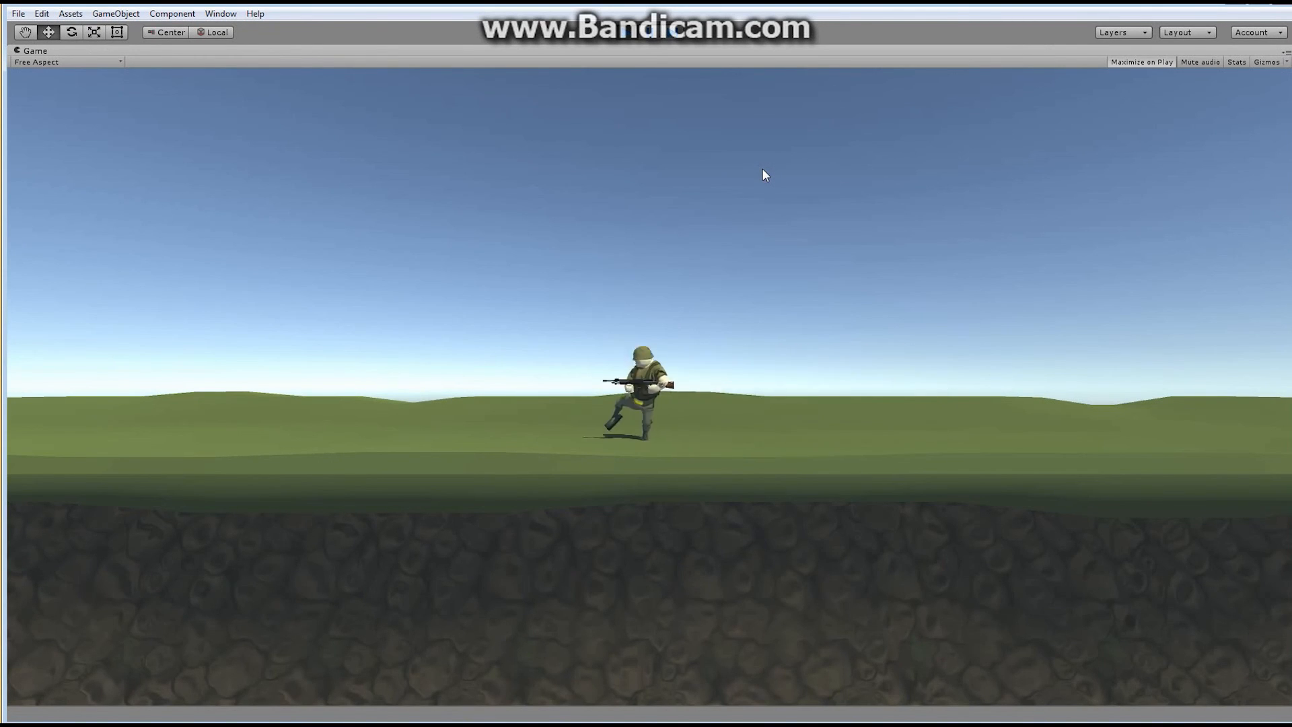
pyautogui.press('Right')
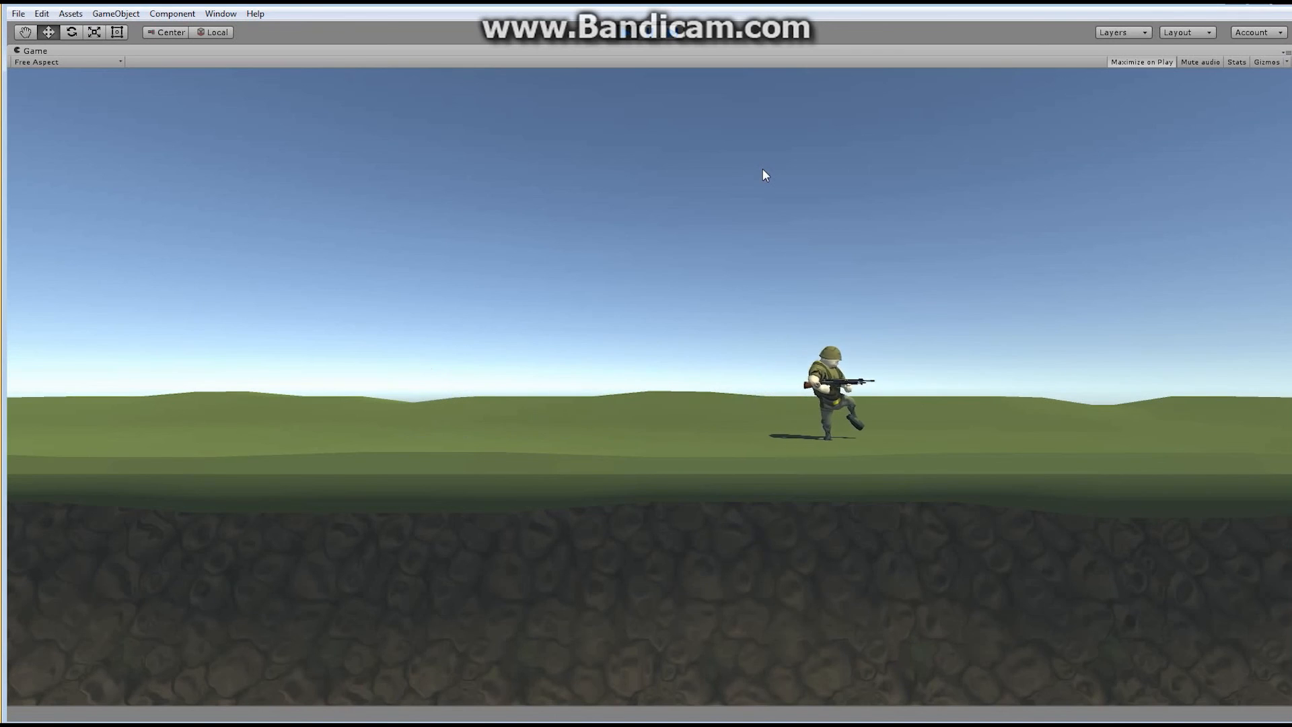
pyautogui.press('Left')
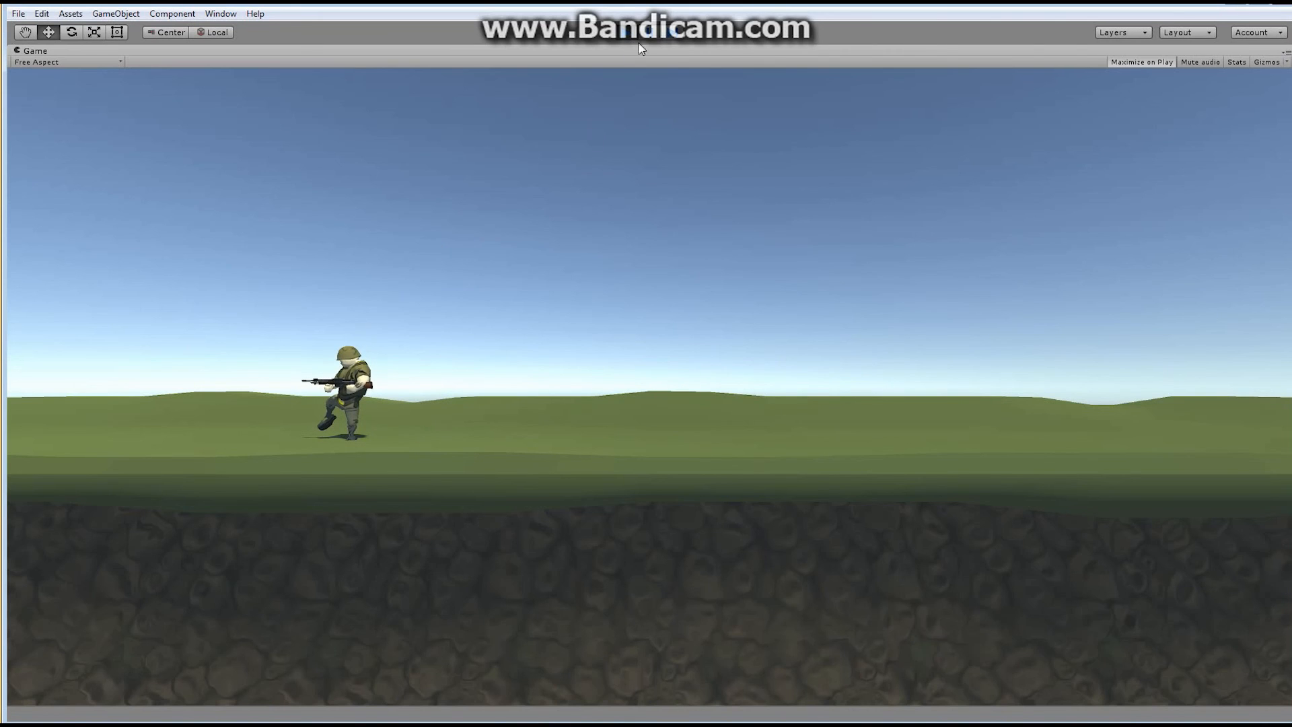
pyautogui.click(624, 35)
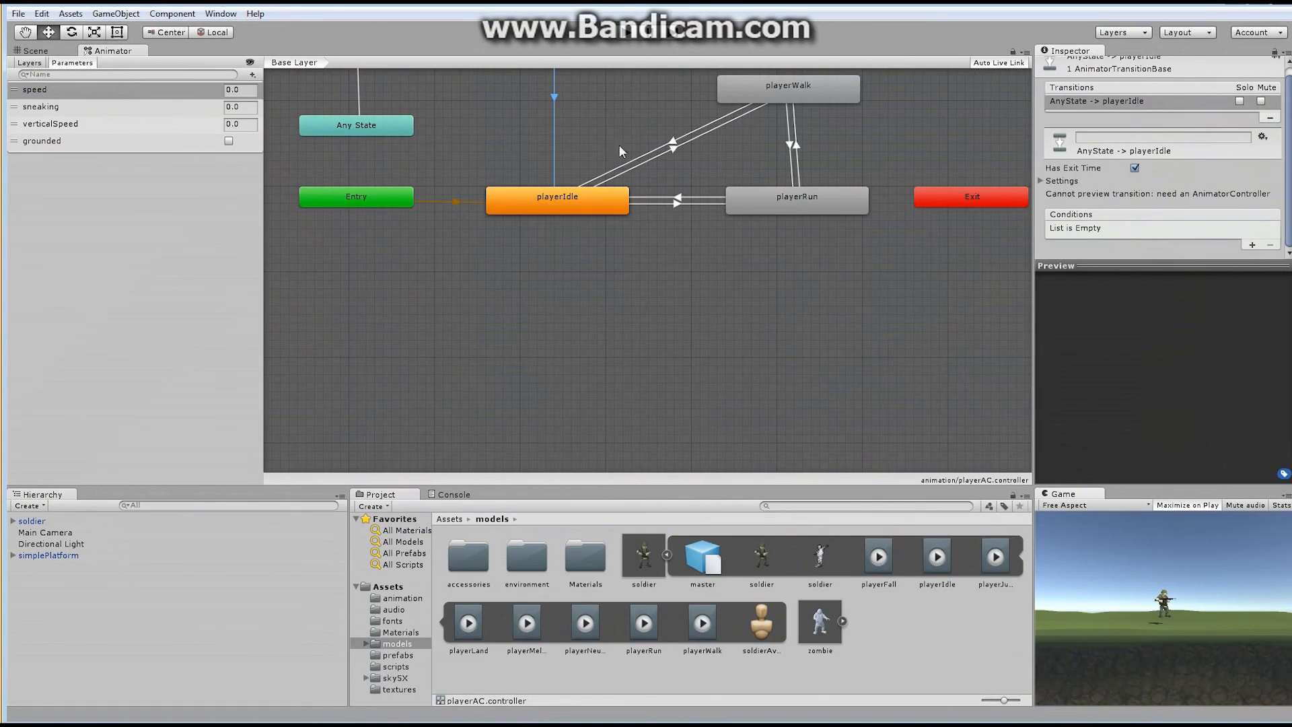
# Step: Inspect the Any State to jumpBlendTree transition and switch to the scene view
pyautogui.click(442, 263)
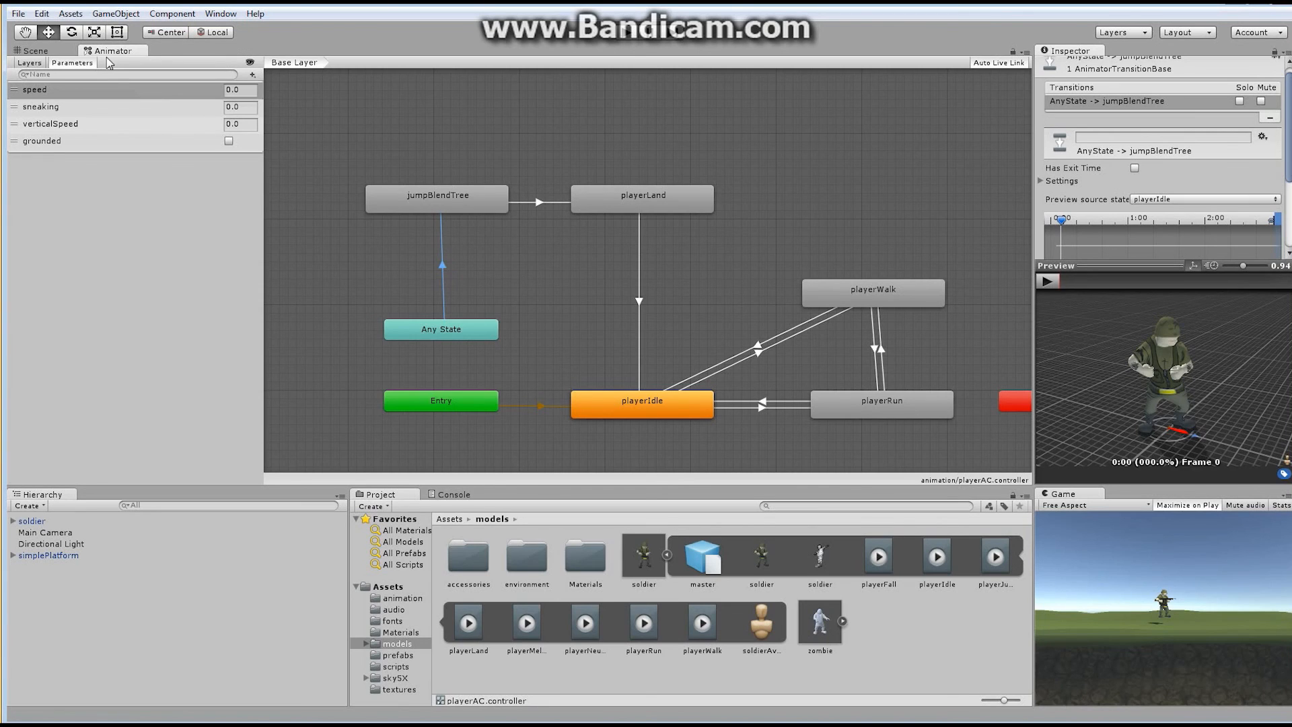
pyautogui.click(38, 52)
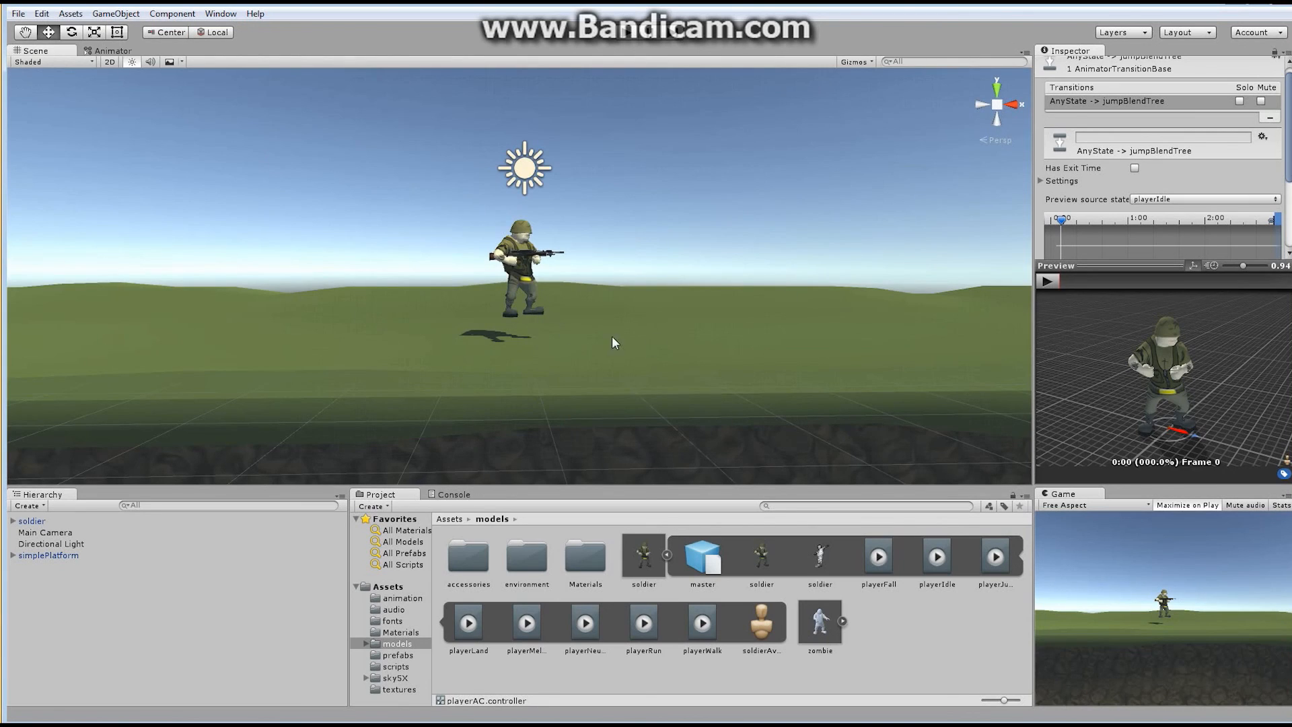